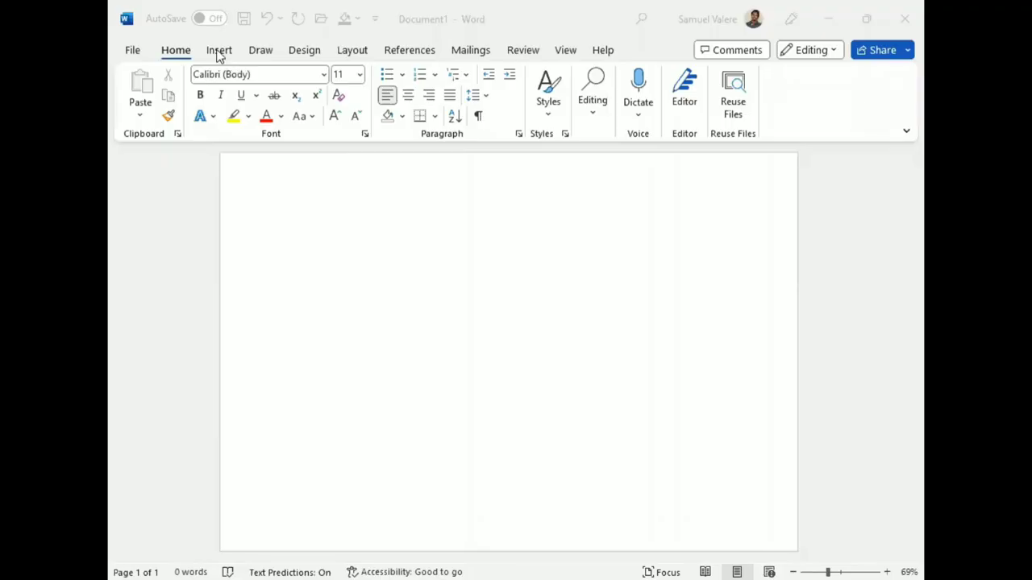
- Draw a rectangle stretched over the whole page, corner to corner
left_click(219, 52)
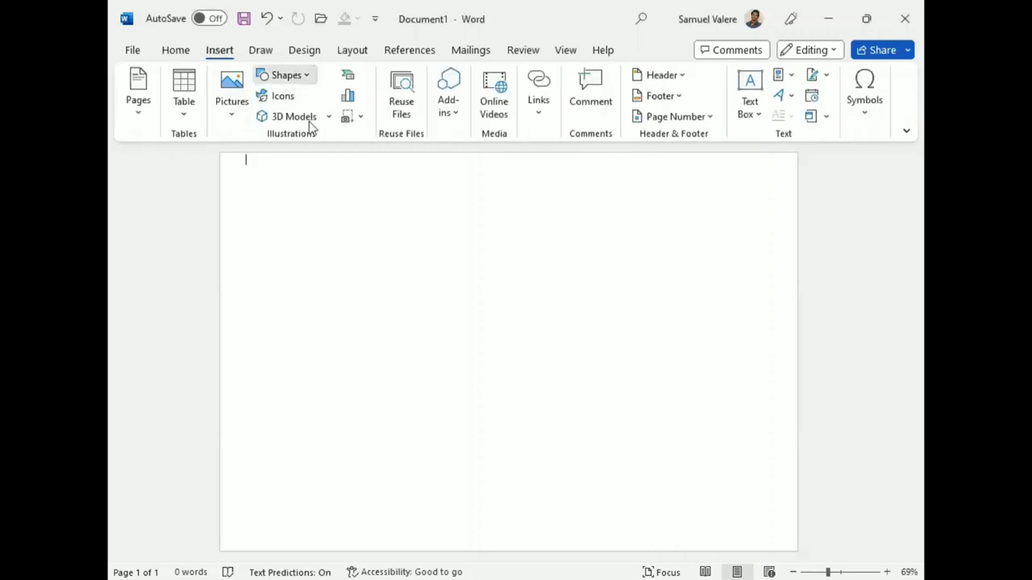
left_click(284, 75)
left_click(261, 226)
left_click_drag(235, 175, 528, 416)
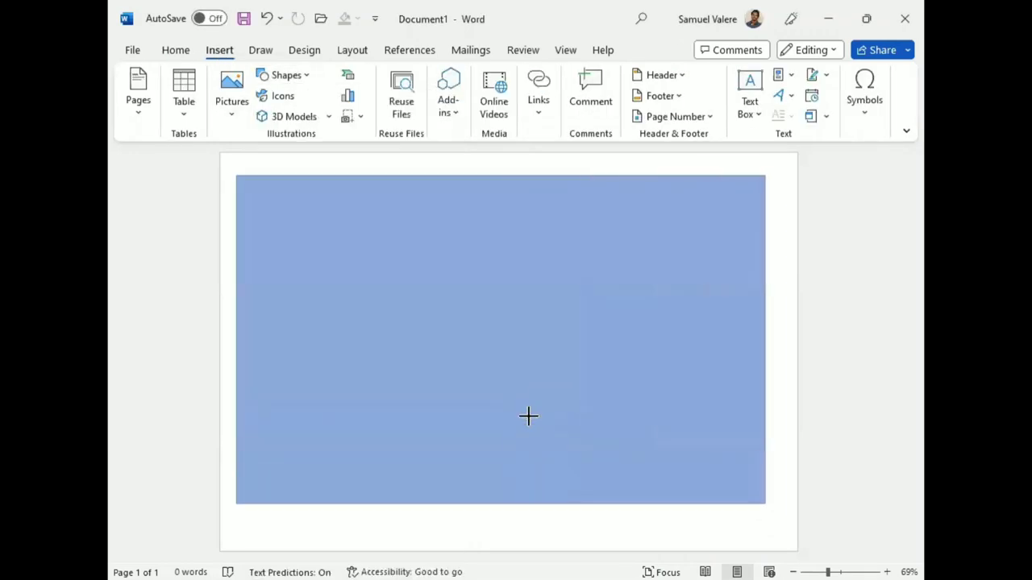
left_click_drag(765, 504, 791, 536)
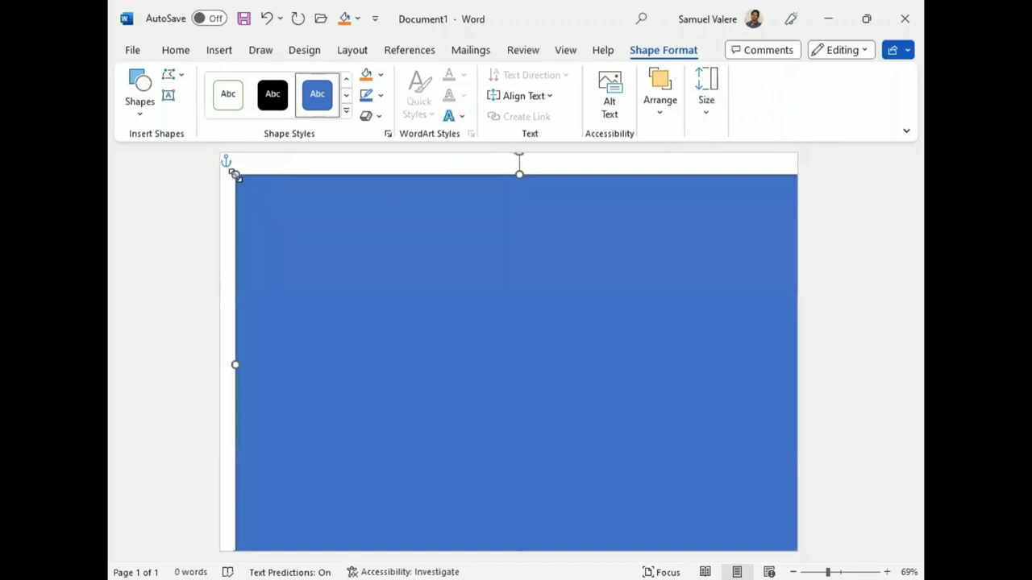
left_click_drag(236, 175, 194, 141)
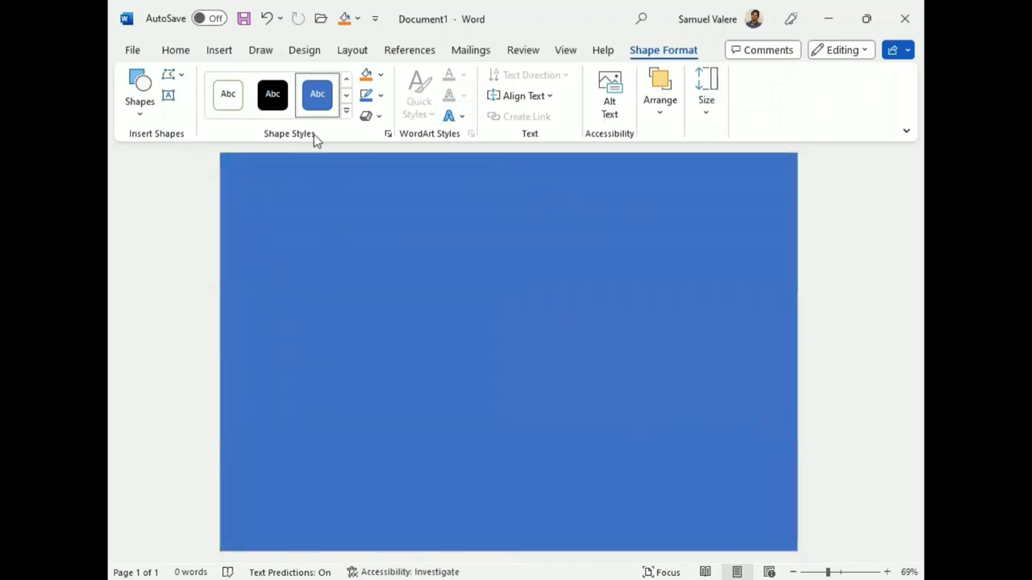
- Remove the rectangle's outline and fill it Gray, Accent 3, Lighter 60%
left_click(387, 93)
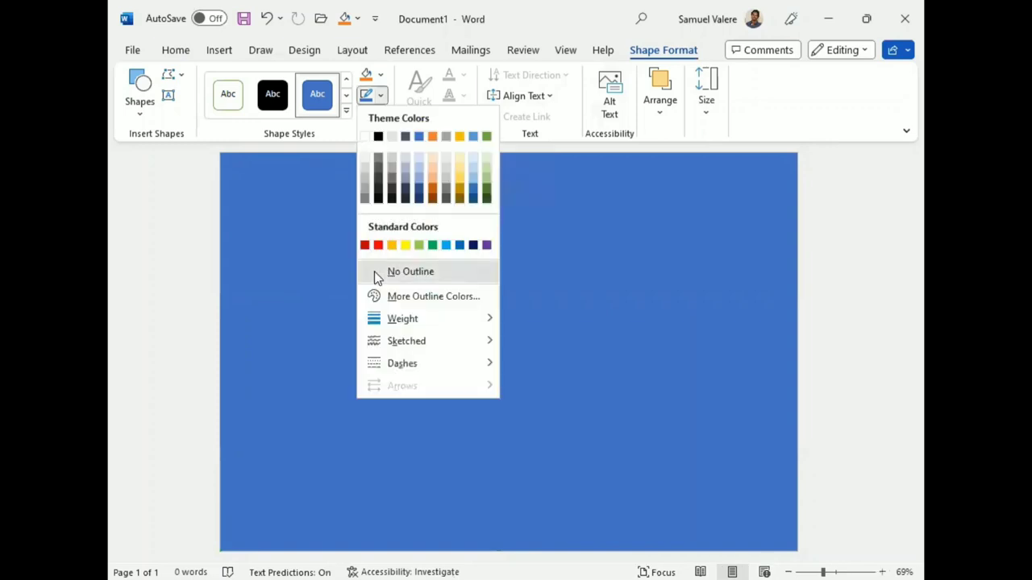
left_click(375, 275)
left_click(380, 74)
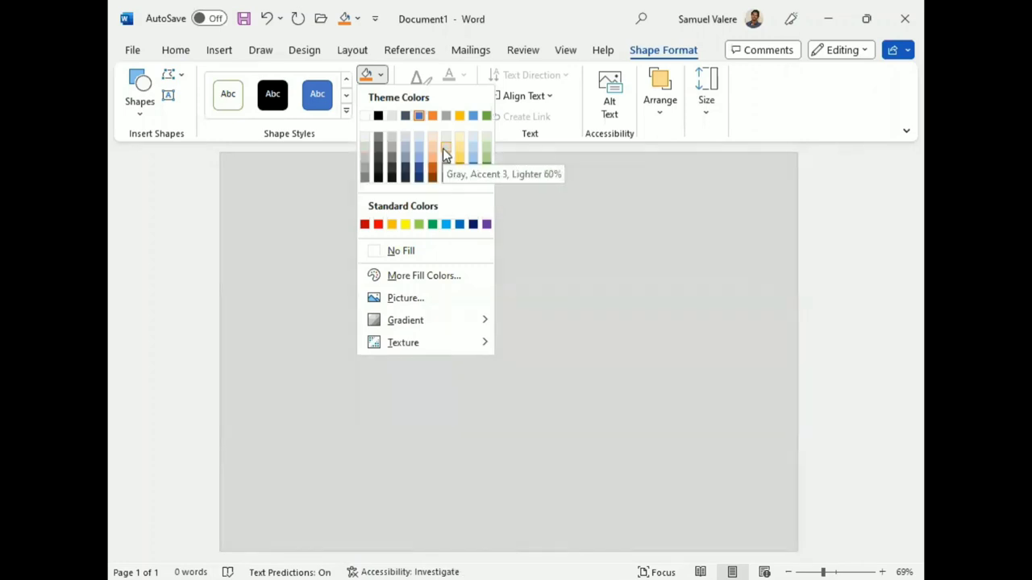
left_click(444, 149)
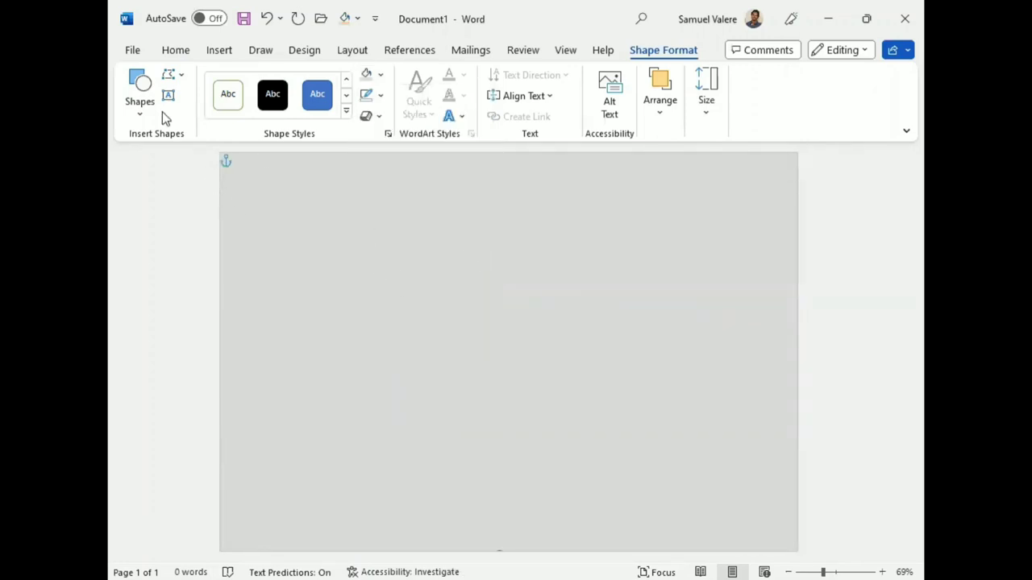
- Draw a wide rectangular band across the lower page, aligned to the right edge
left_click(139, 90)
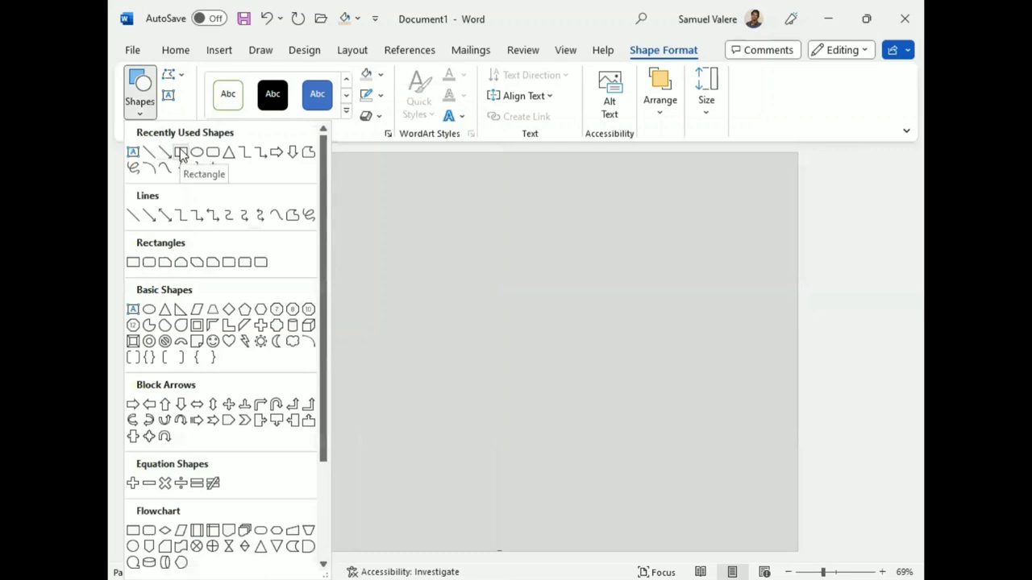
left_click(180, 151)
mouse_move(224, 420)
left_mouse_down()
mouse_move(824, 511)
mouse_move(836, 479)
mouse_move(841, 493)
left_mouse_up()
mouse_move(621, 462)
left_mouse_down()
mouse_move(571, 479)
mouse_move(597, 477)
left_mouse_up()
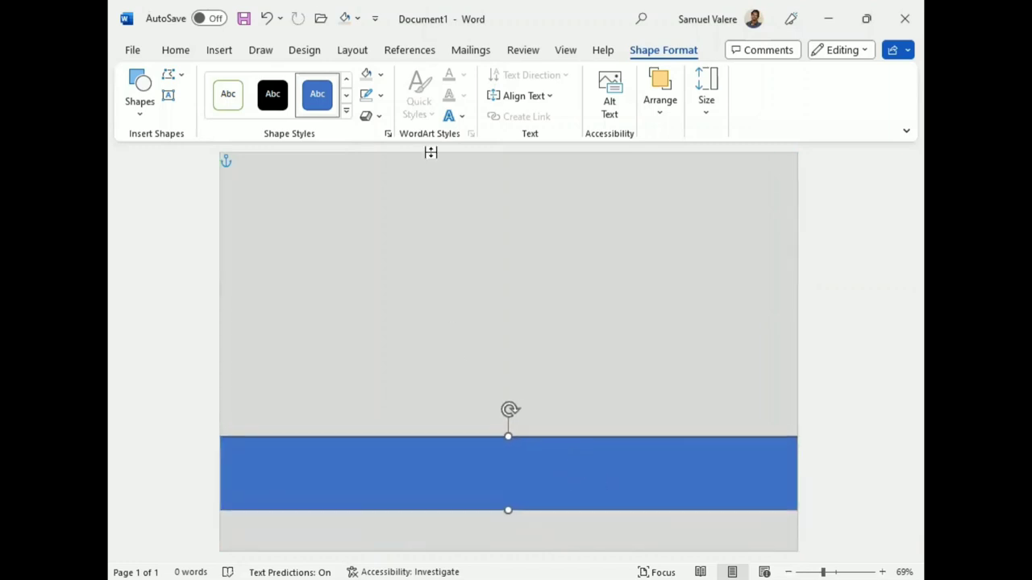
- Fill the band with the custom dark navy colour #223C6C
left_click(383, 102)
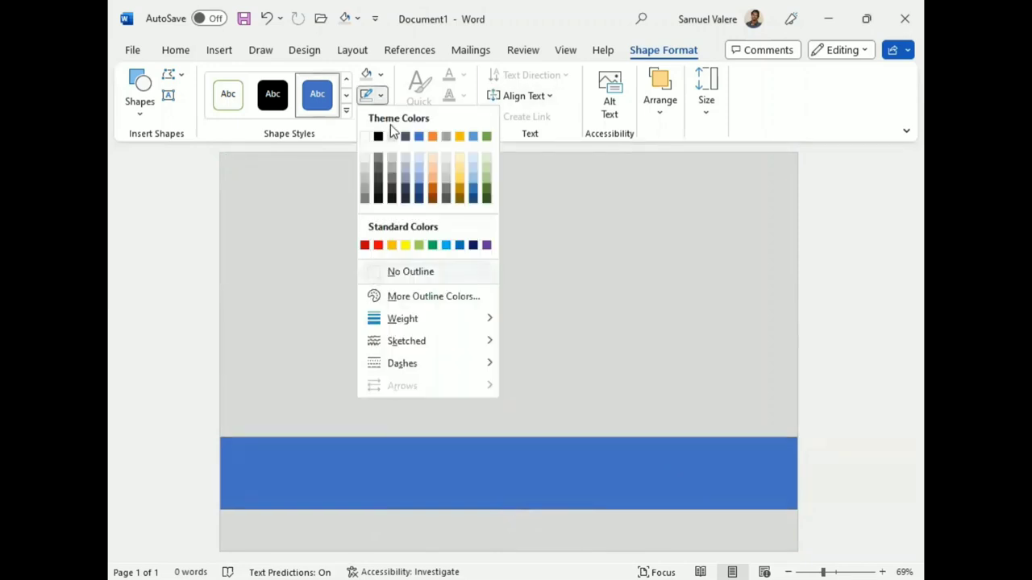
left_click(382, 95)
left_click(381, 75)
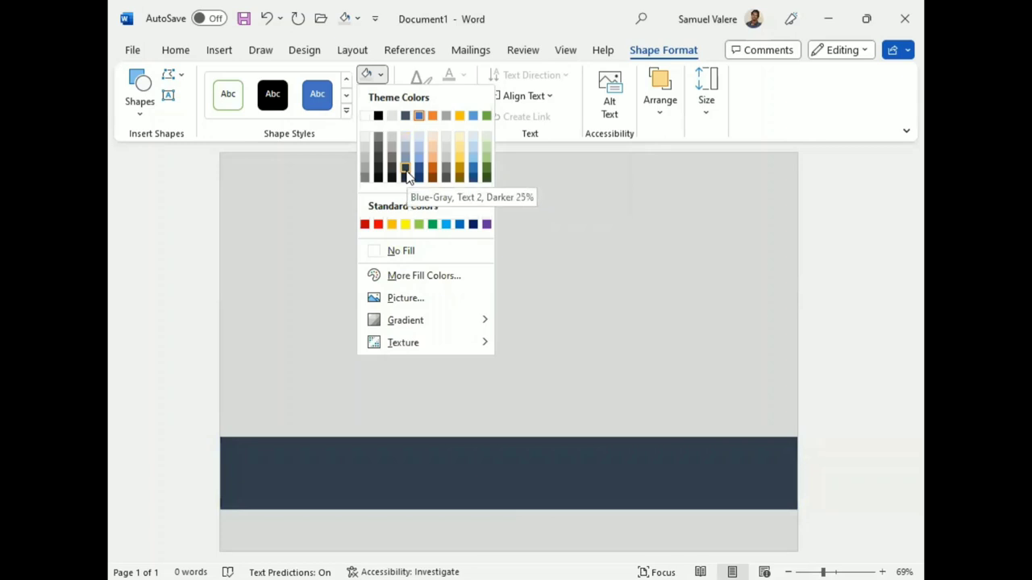
left_click(427, 278)
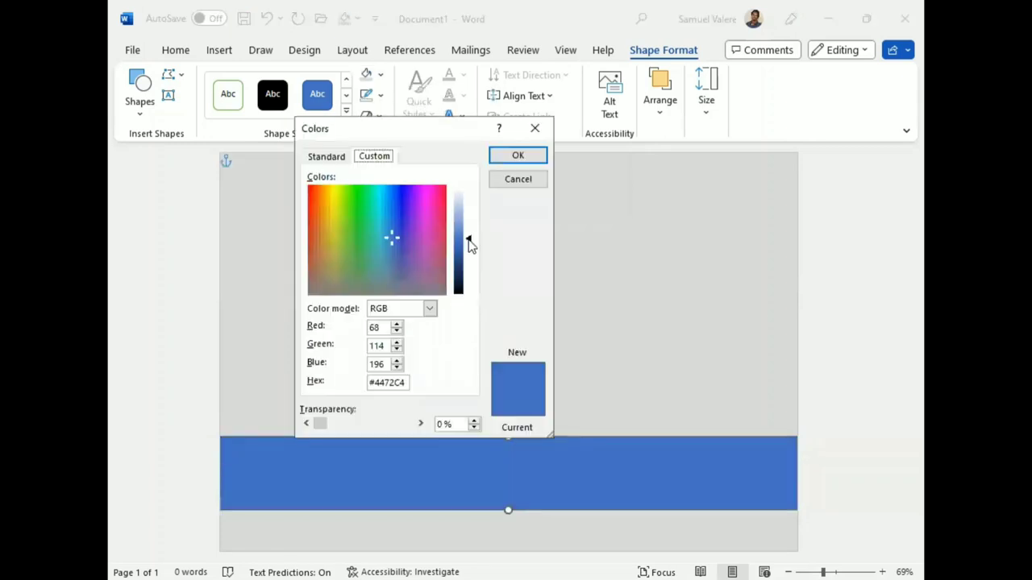
left_click_drag(470, 244, 473, 271)
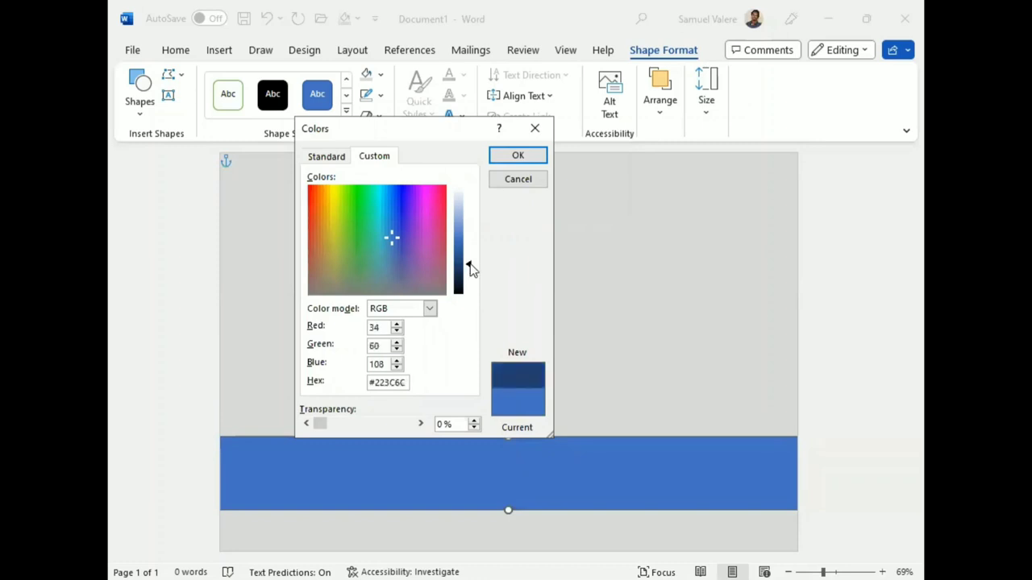
left_click(511, 160)
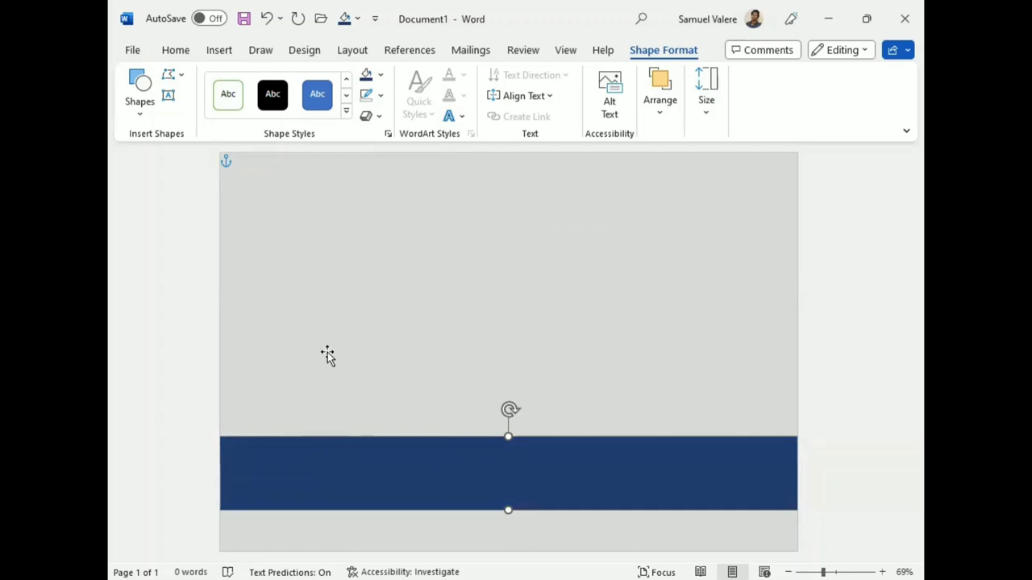
- Draw a tall narrow rectangle from the page top to bottom near the left edge
left_click(140, 105)
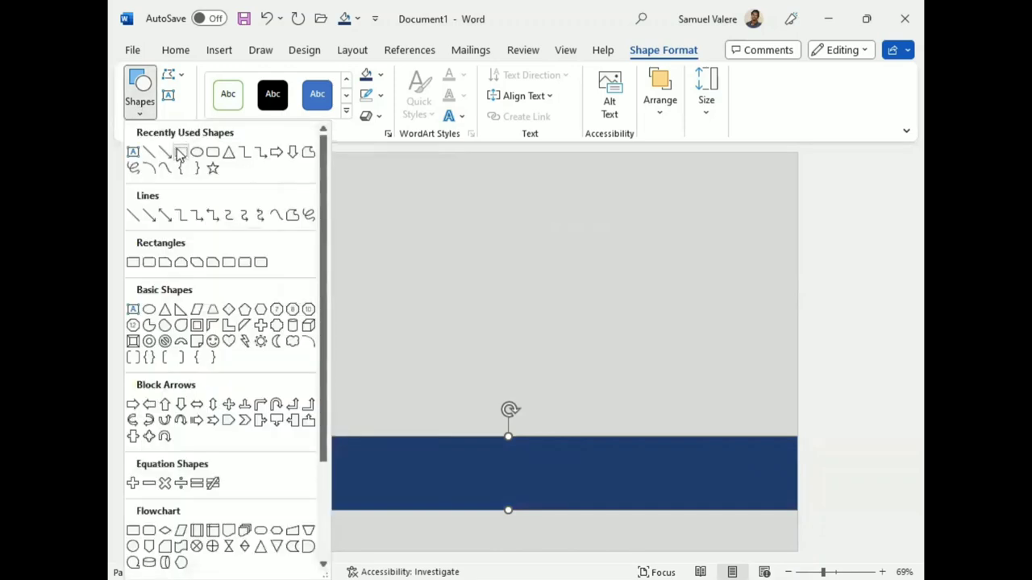
left_click(179, 153)
mouse_move(282, 154)
left_mouse_down()
mouse_move(300, 553)
mouse_move(339, 555)
left_mouse_up()
left_click_drag(291, 475, 299, 457)
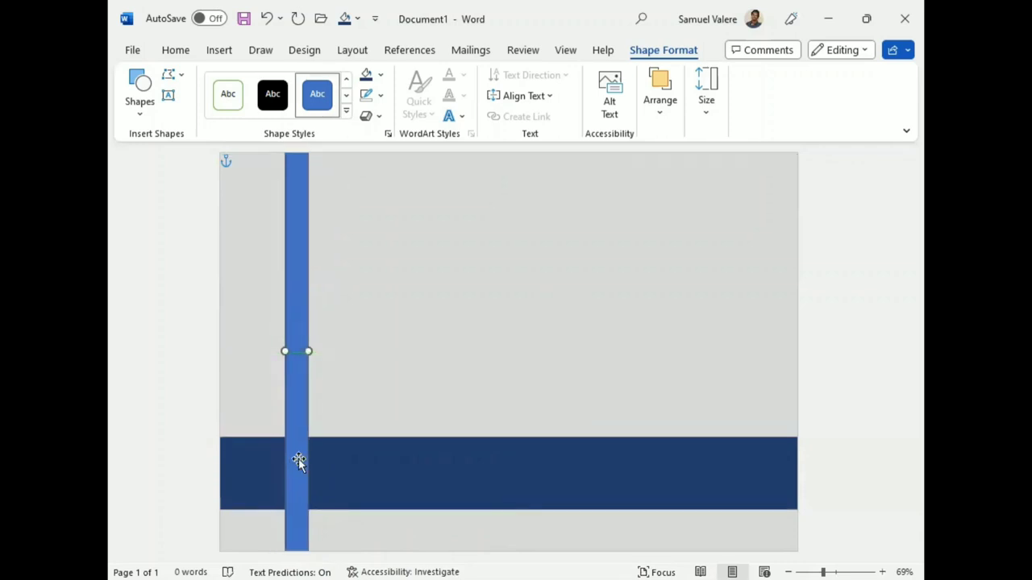
- Remove the bar's outline, make it narrower, and fill it dark red
left_click(380, 96)
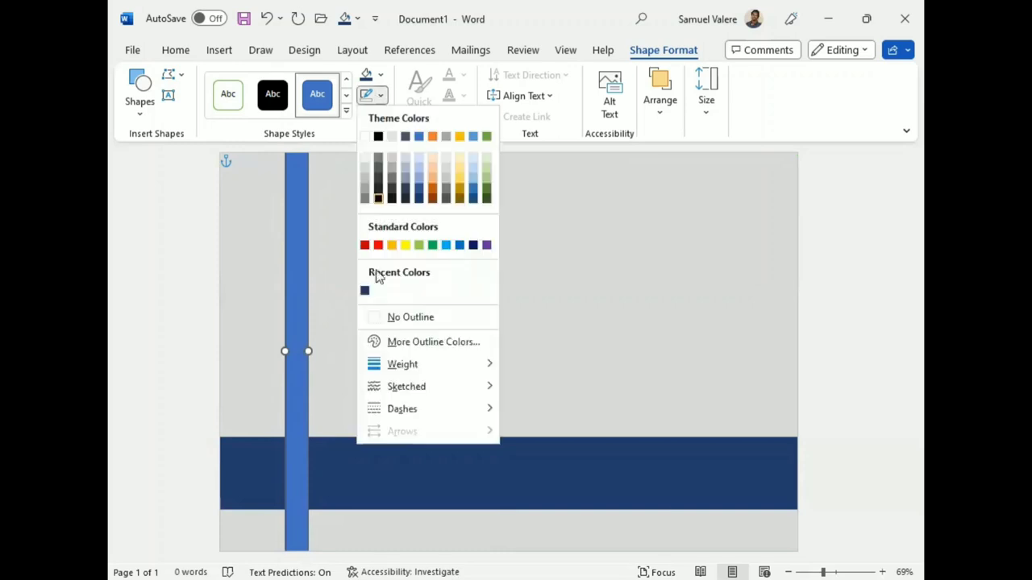
left_click(373, 319)
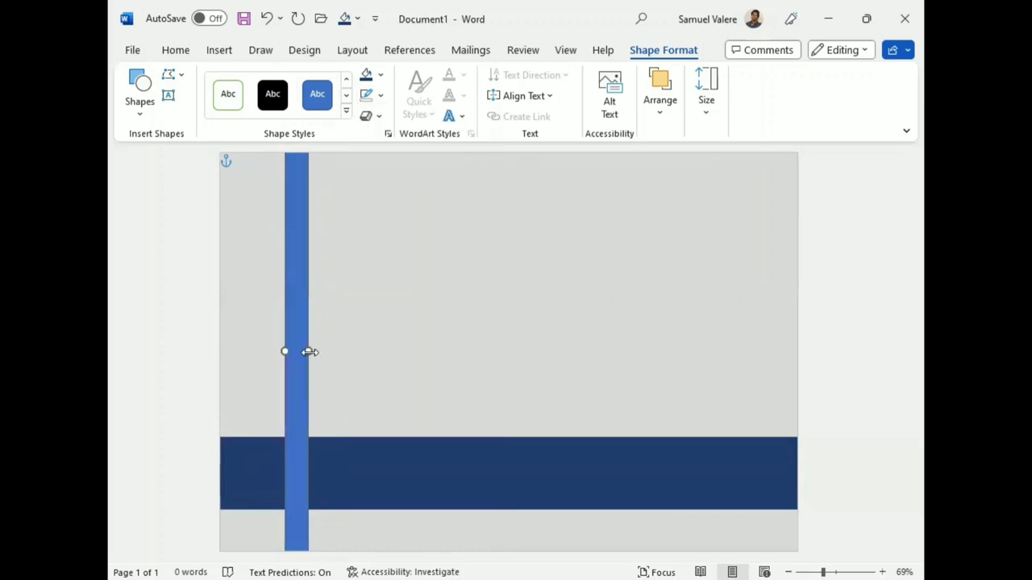
left_click_drag(308, 350, 304, 350)
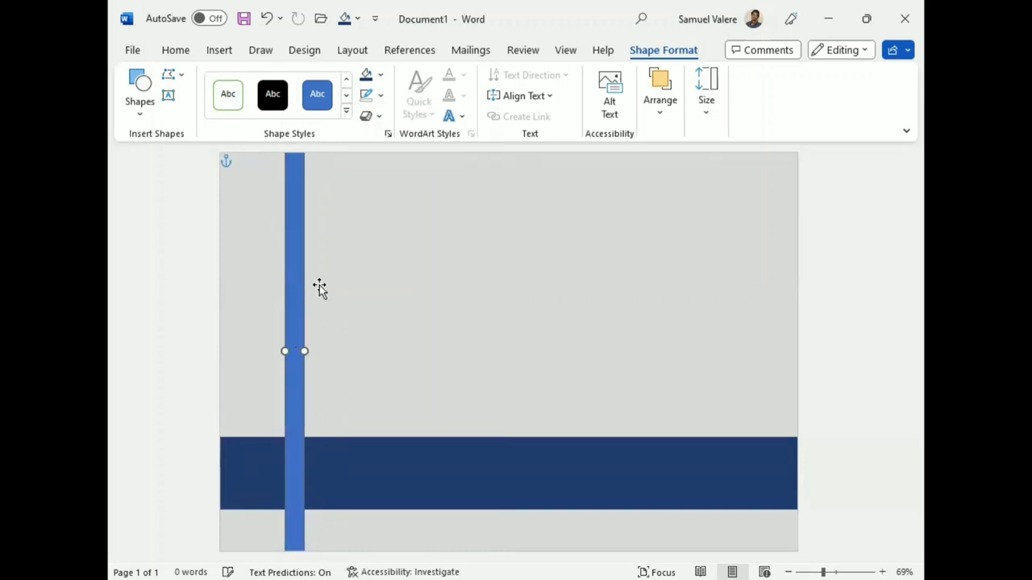
left_click(381, 75)
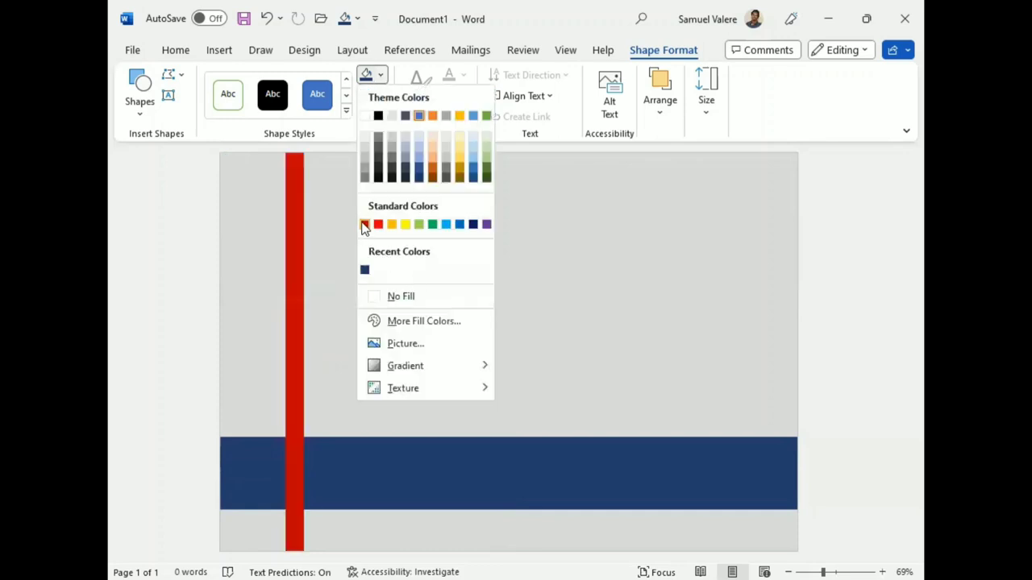
left_click(364, 224)
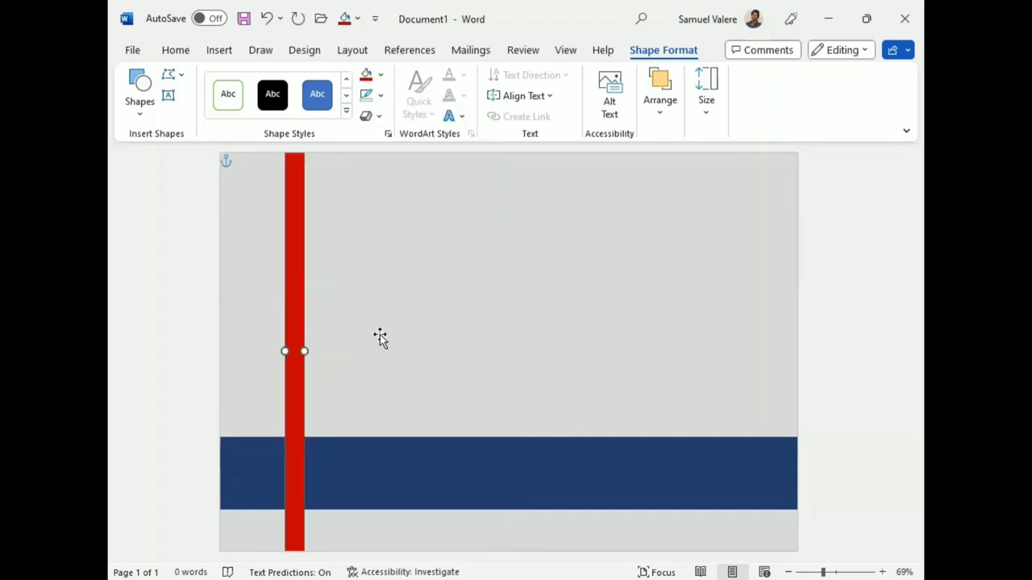
- Draw a text box near the page top and type 'Certificate'
left_click(167, 95)
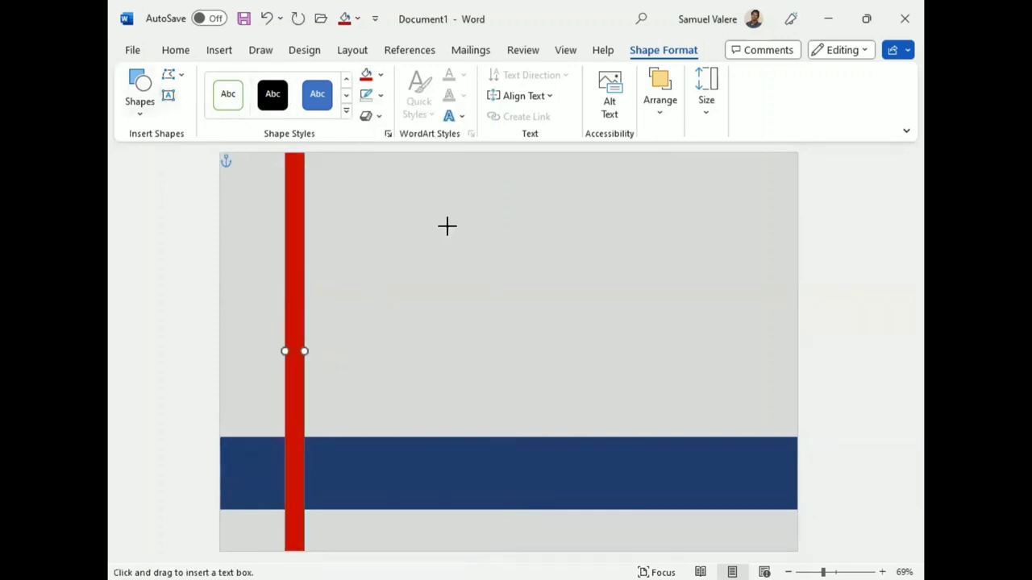
mouse_move(404, 199)
left_mouse_down()
mouse_move(526, 196)
mouse_move(668, 261)
left_mouse_up()
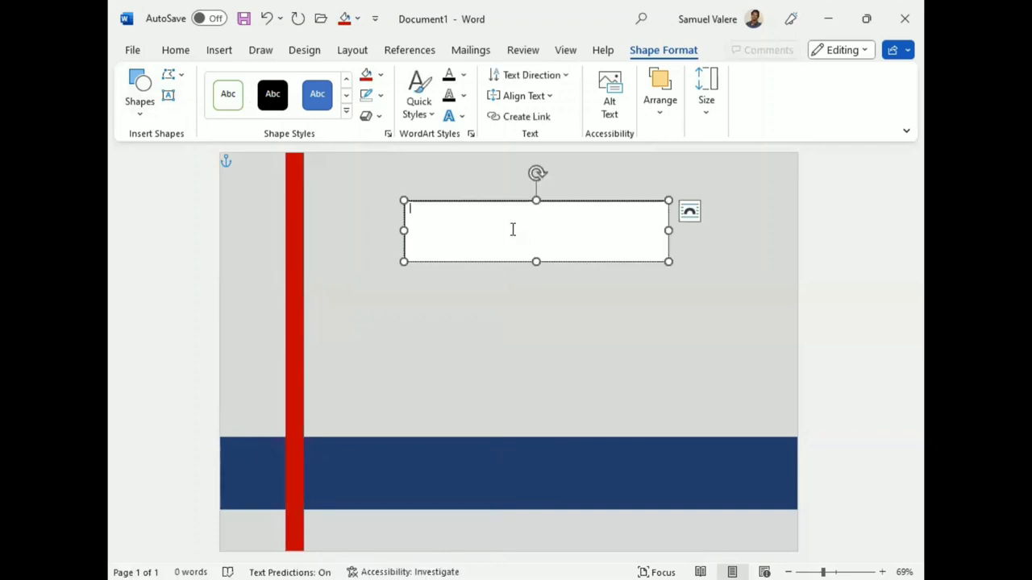
type("Certificate")
left_click_drag(454, 211, 408, 210)
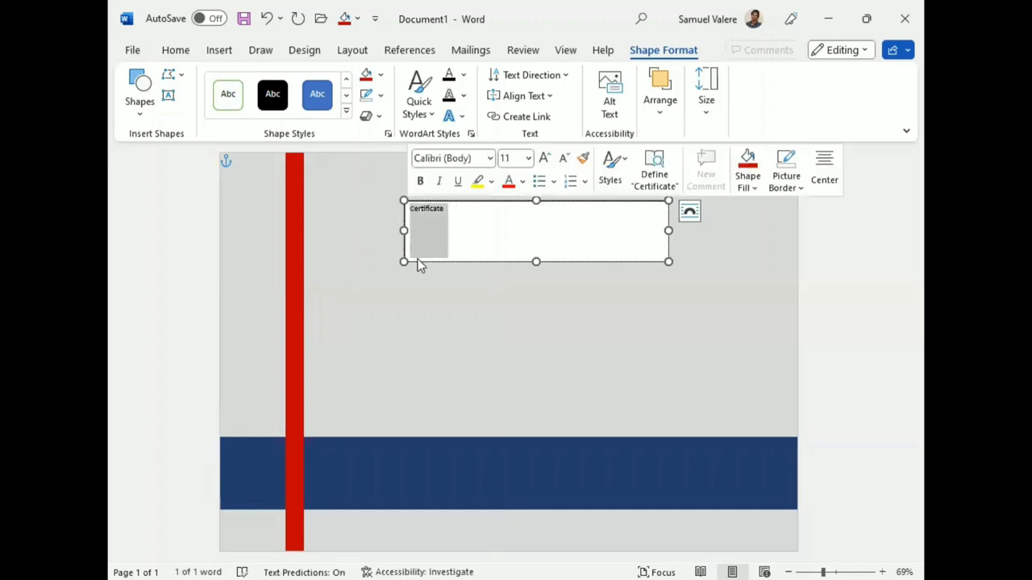
- Centre 'Certificate' in 88 pt Old English Text MT and enlarge the box to fit
left_click(174, 49)
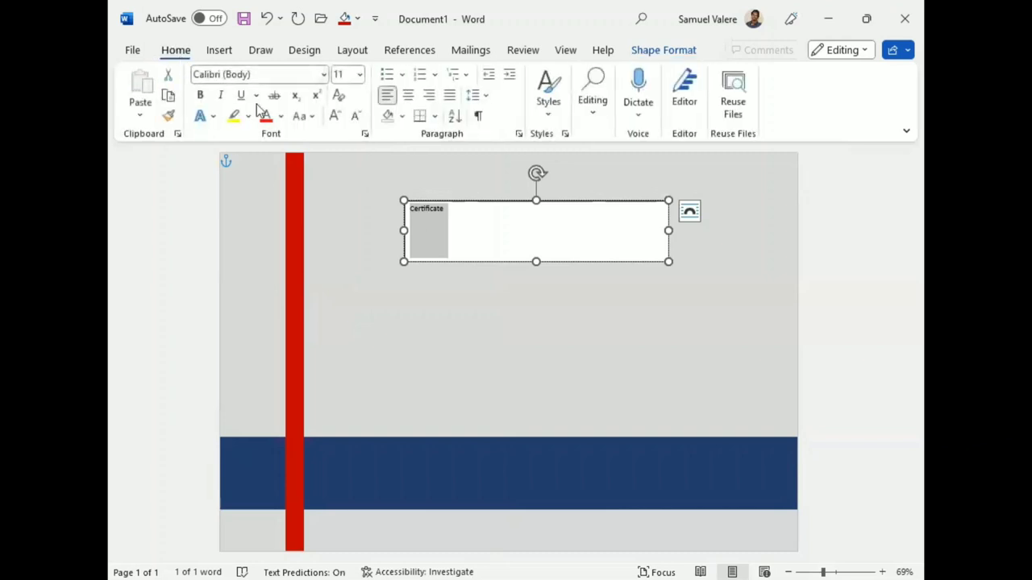
left_click(407, 95)
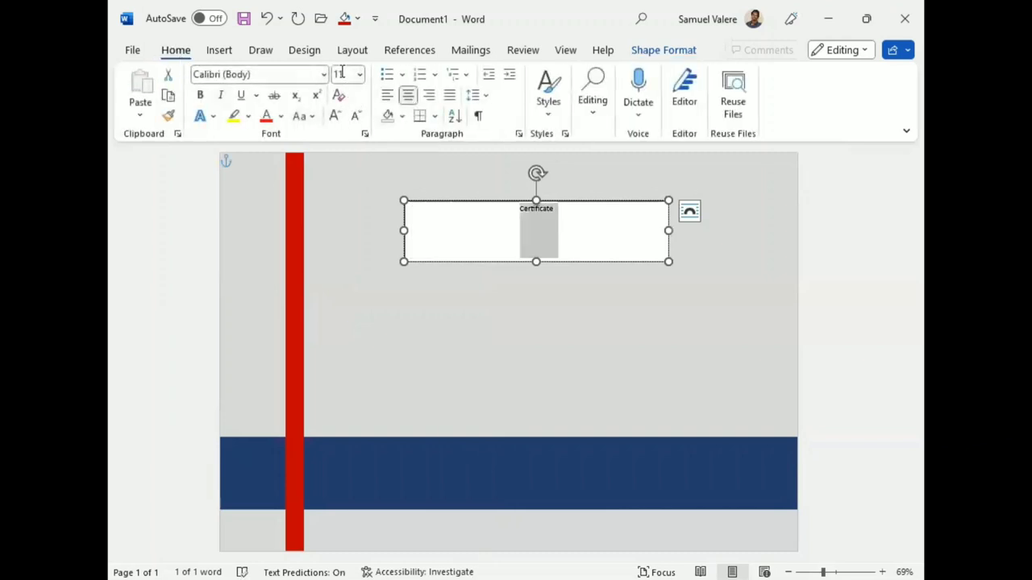
left_click(342, 74)
type("88")
key("Return")
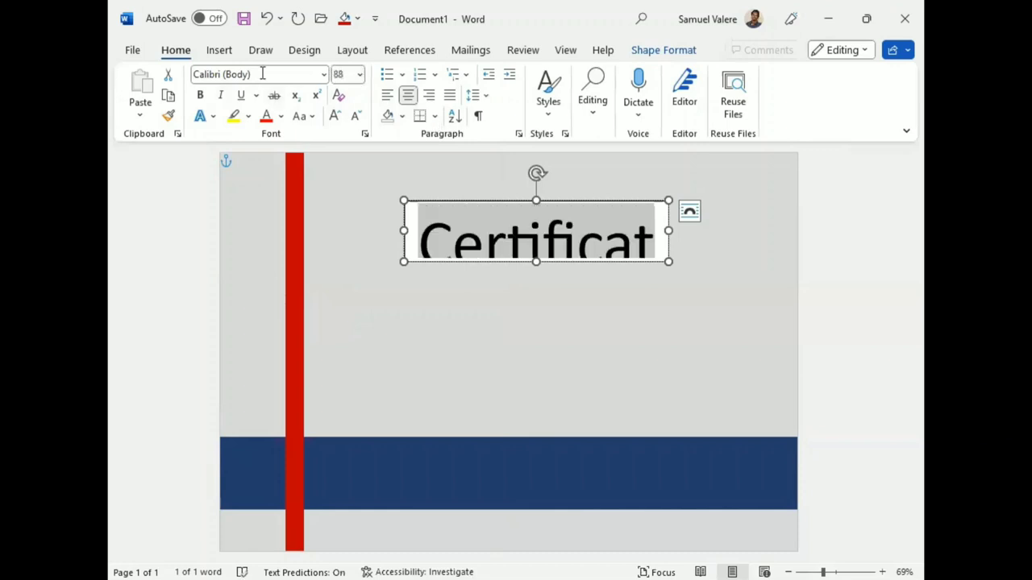
left_click(264, 74)
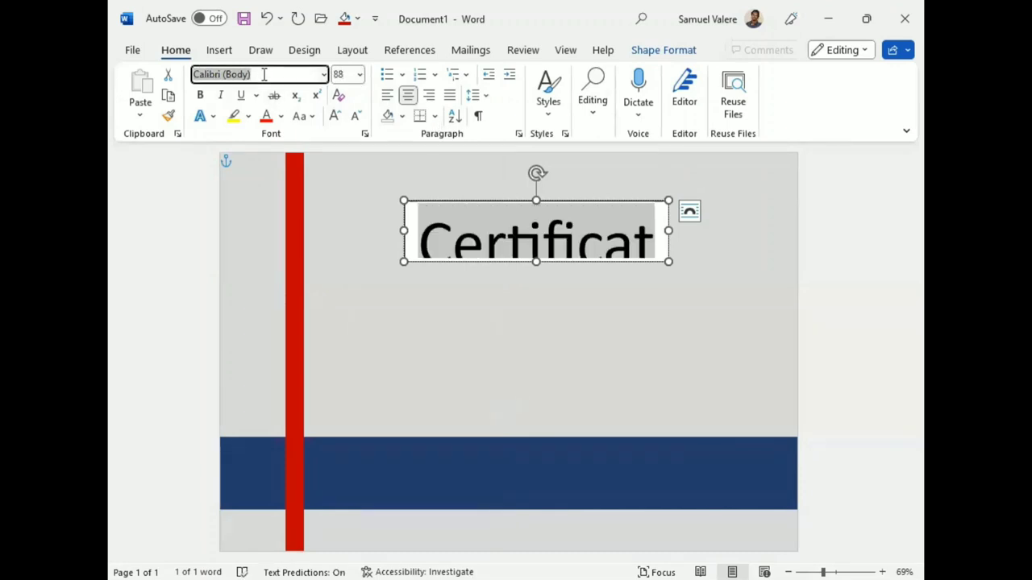
type("Old English Text MT")
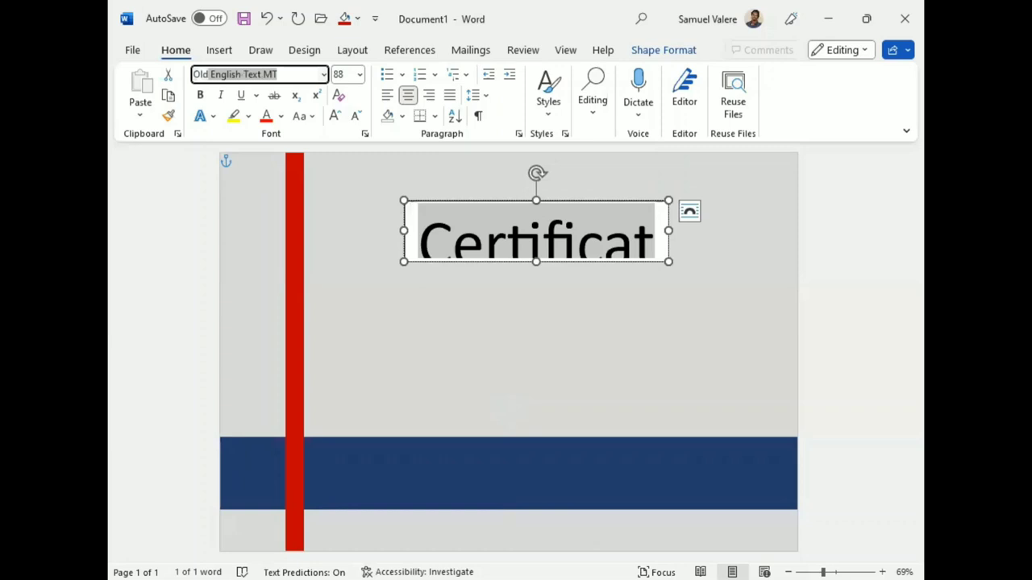
key("Return")
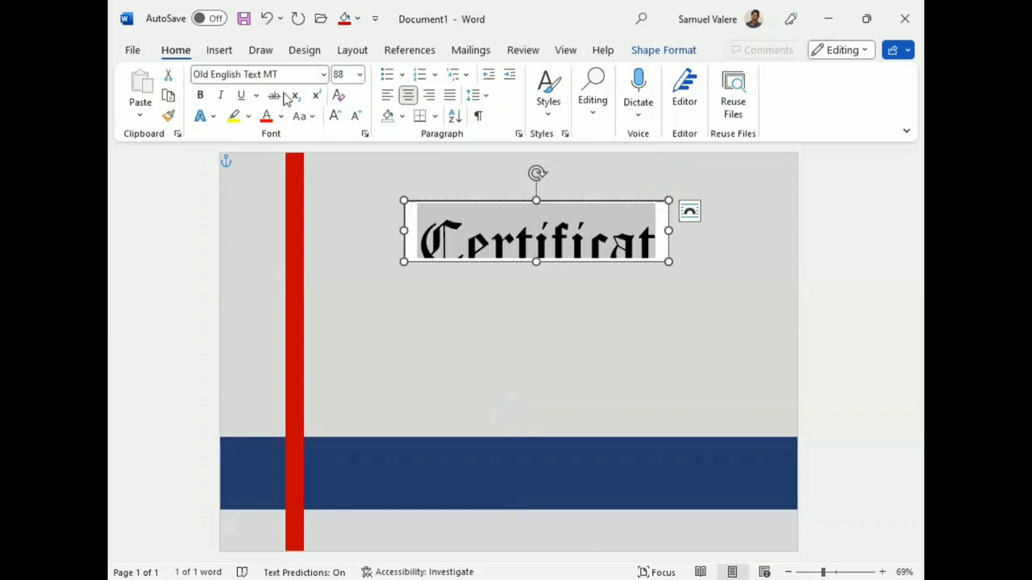
left_click_drag(668, 261, 704, 284)
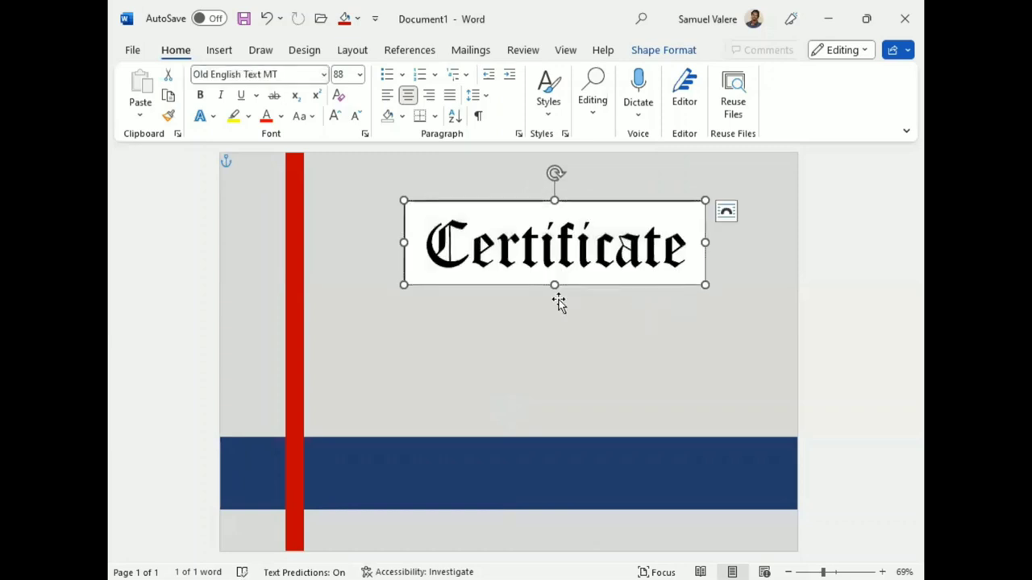
- Give the title box no outline and no fill, and colour 'Certificate' red
left_click(559, 302)
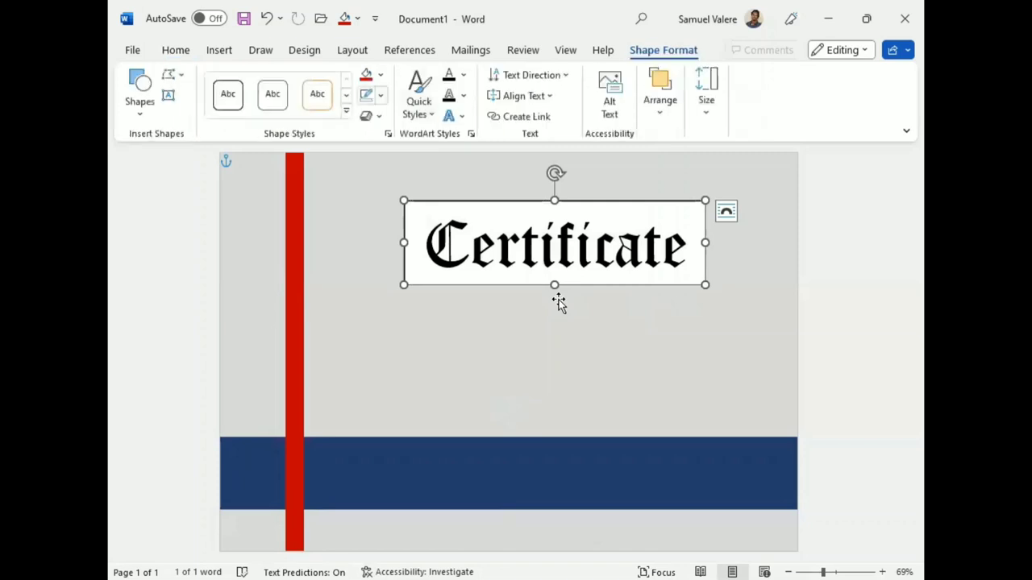
left_click(373, 95)
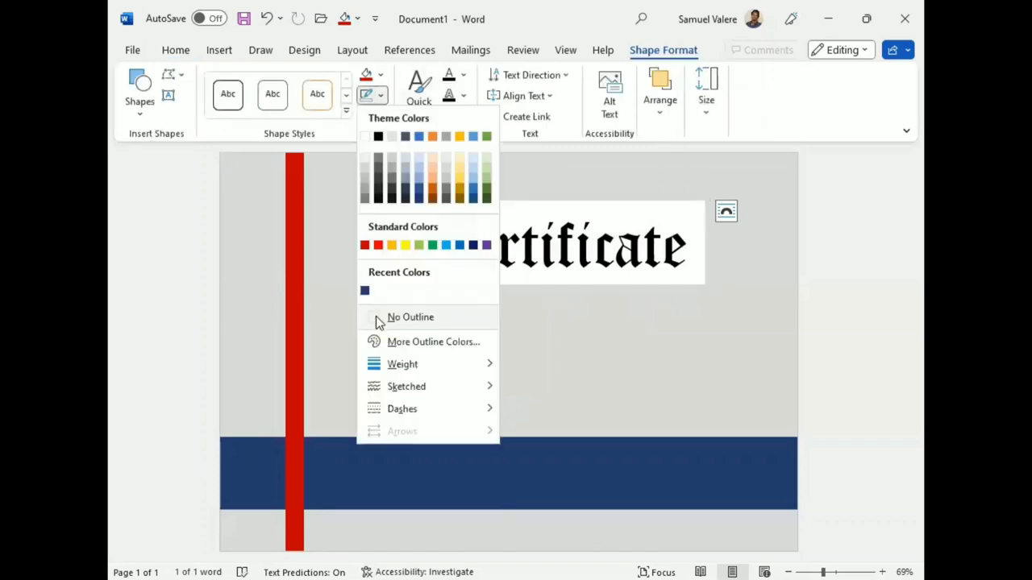
left_click(380, 82)
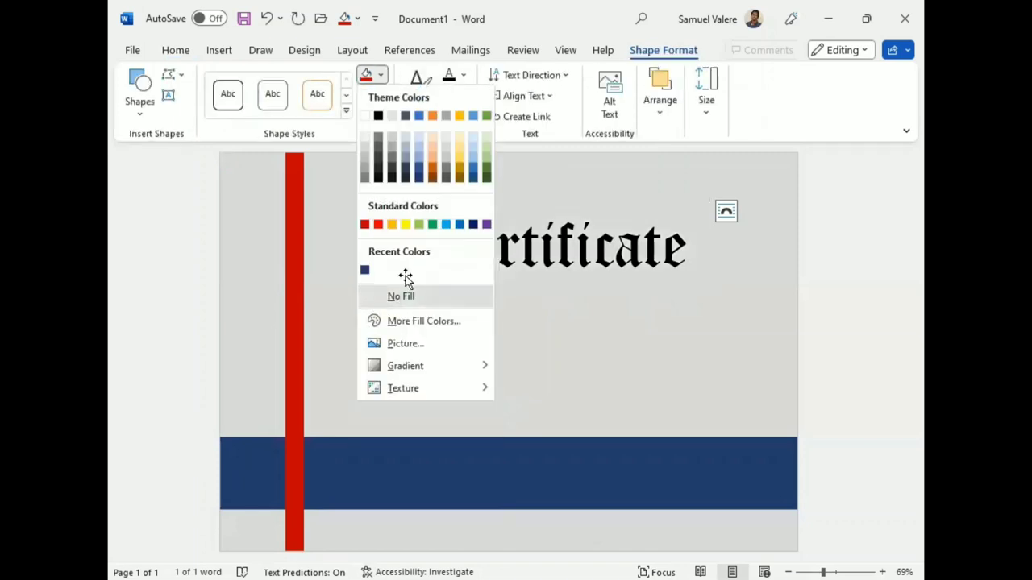
left_click(406, 279)
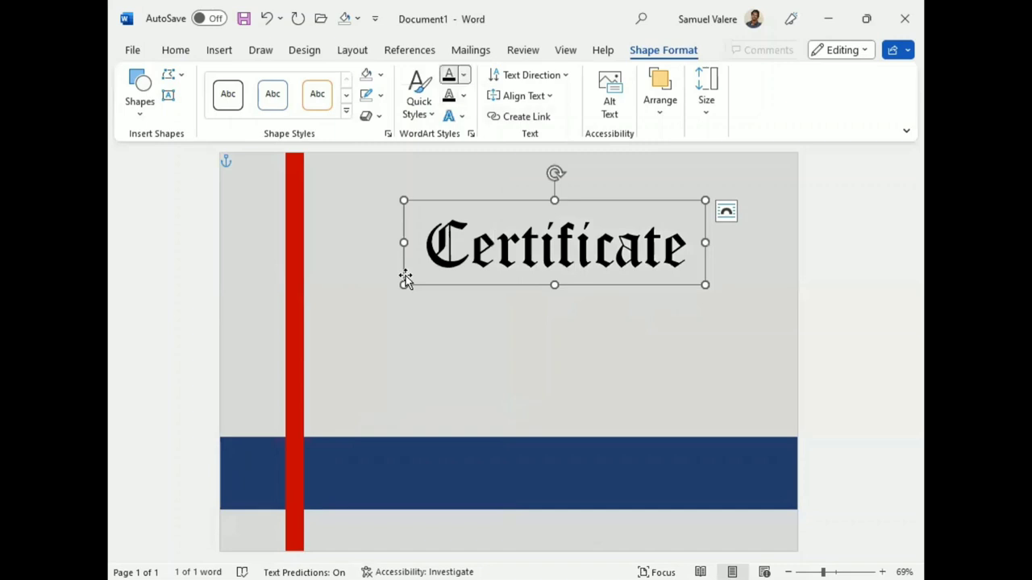
left_click(463, 75)
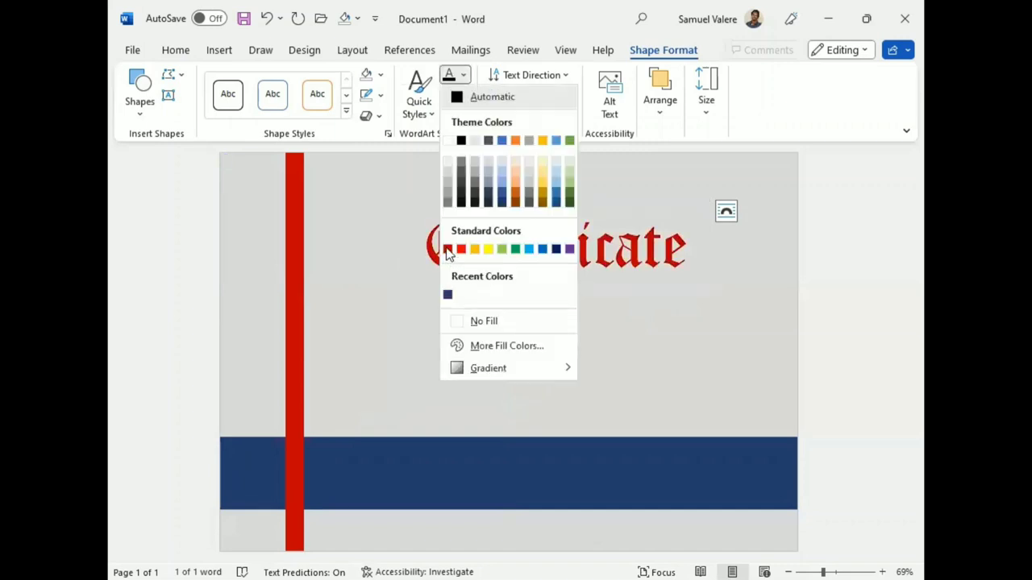
left_click(520, 347)
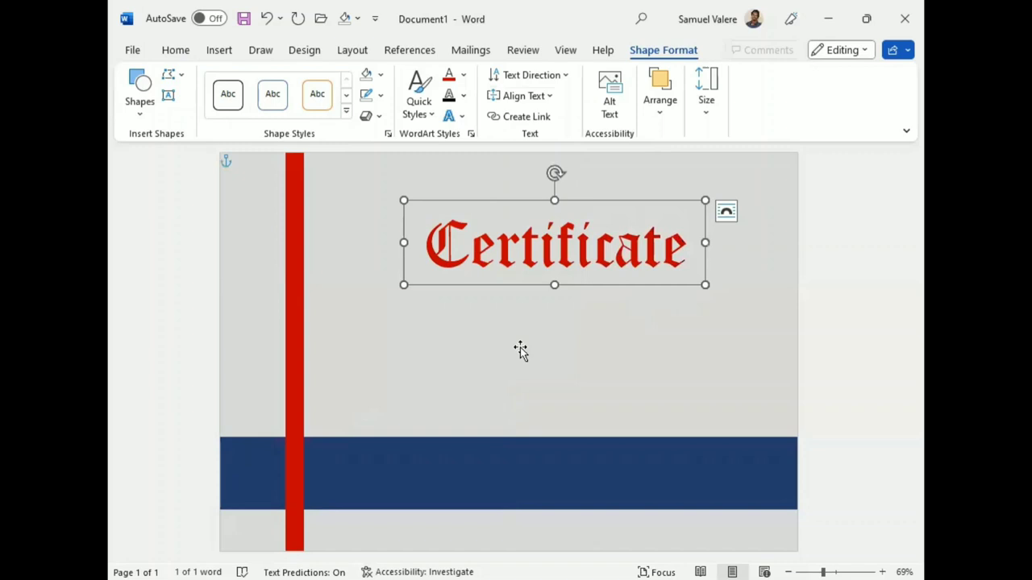
- Grow the title to 100 pt, widen and centre its box, and draw a new text box below
key("ctrl+a")
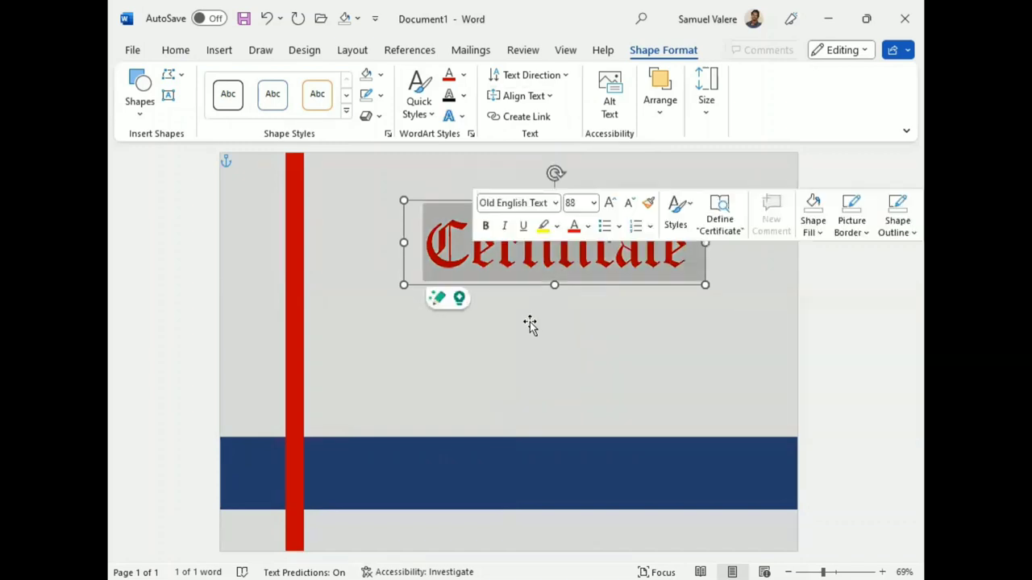
left_click(609, 202)
left_click(625, 331)
left_click(703, 243)
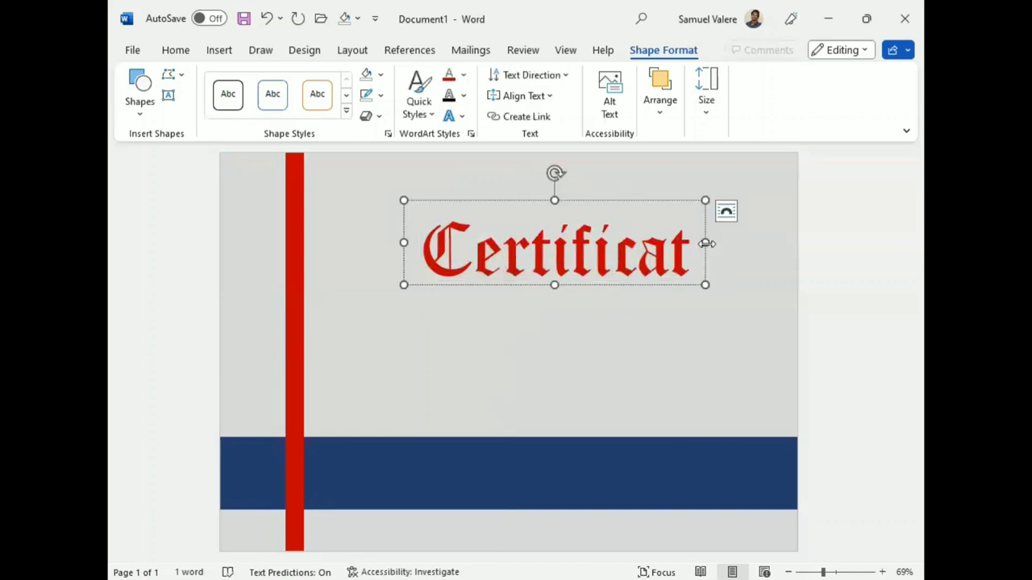
left_click_drag(704, 242, 724, 242)
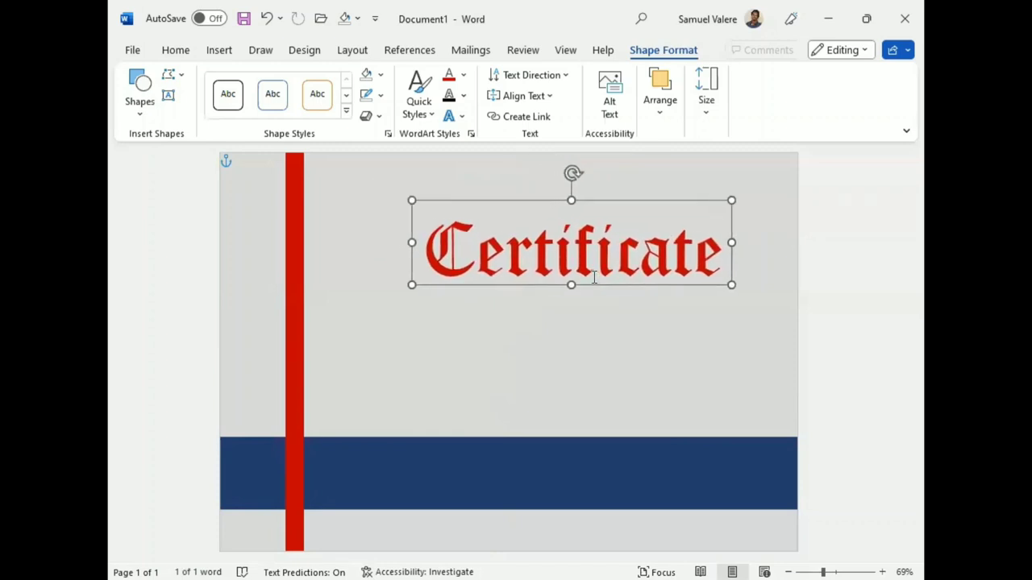
left_click_drag(594, 278, 594, 278)
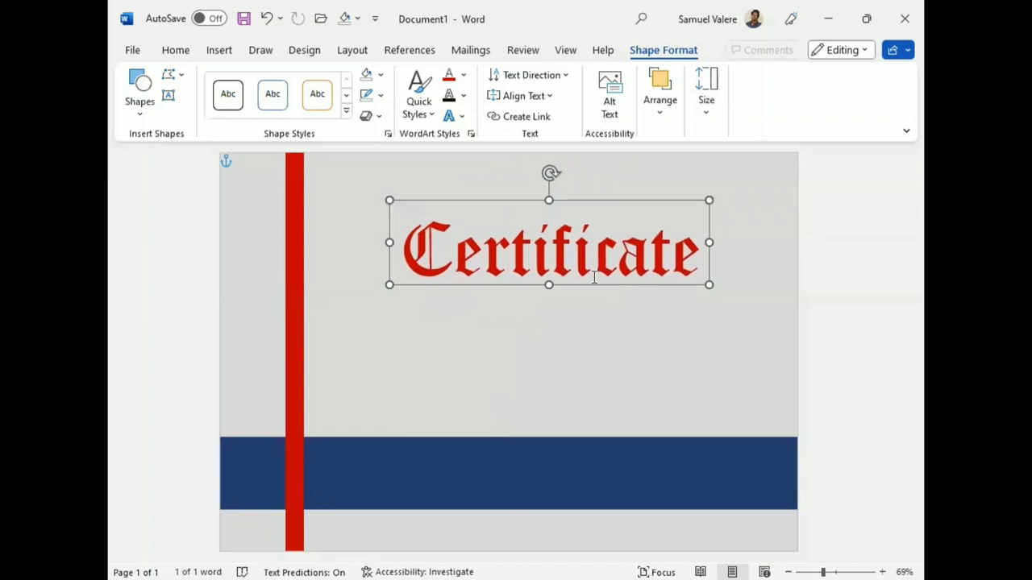
left_click(168, 98)
left_click_drag(479, 328, 690, 380)
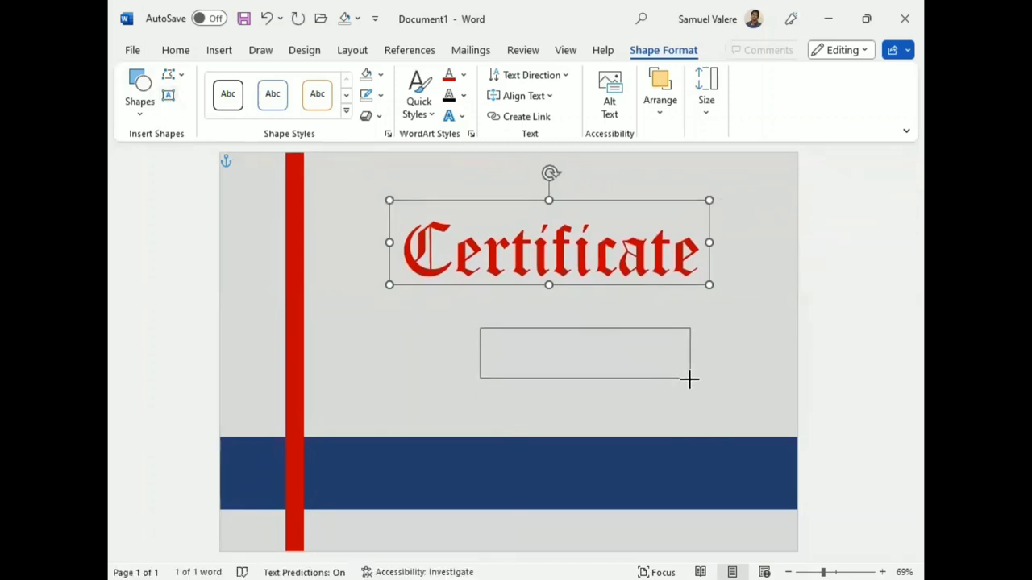
- Type 'Of Appreciation' in the new box, correct its spelling, and centre it
type("o")
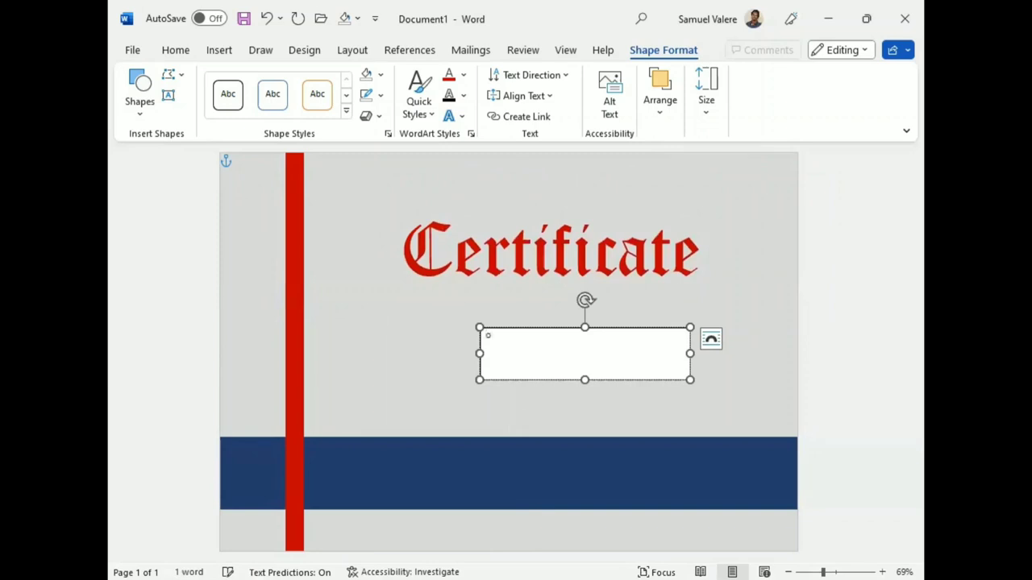
type(" Appriciation")
left_click_drag(540, 336, 484, 340)
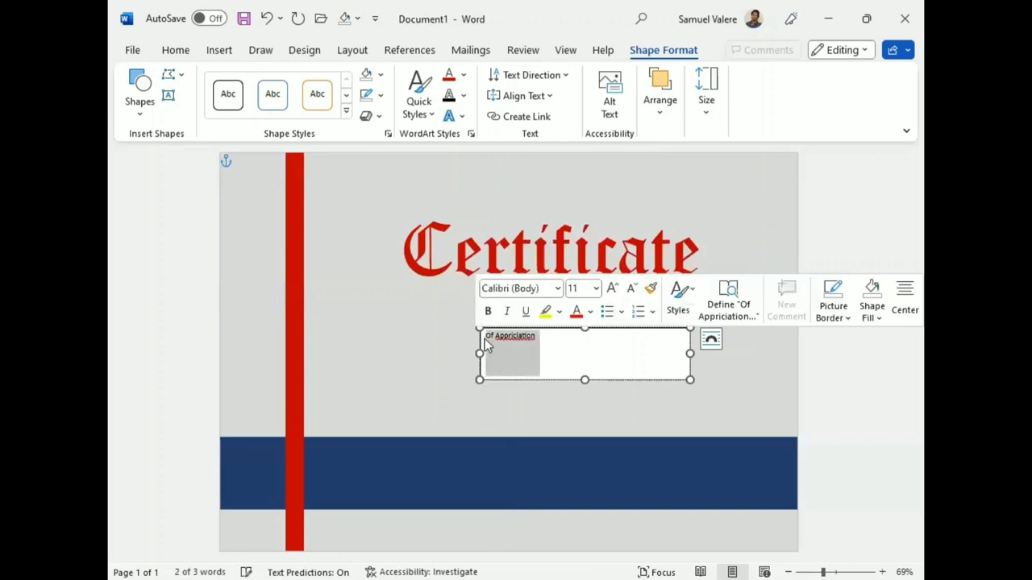
left_click(514, 340)
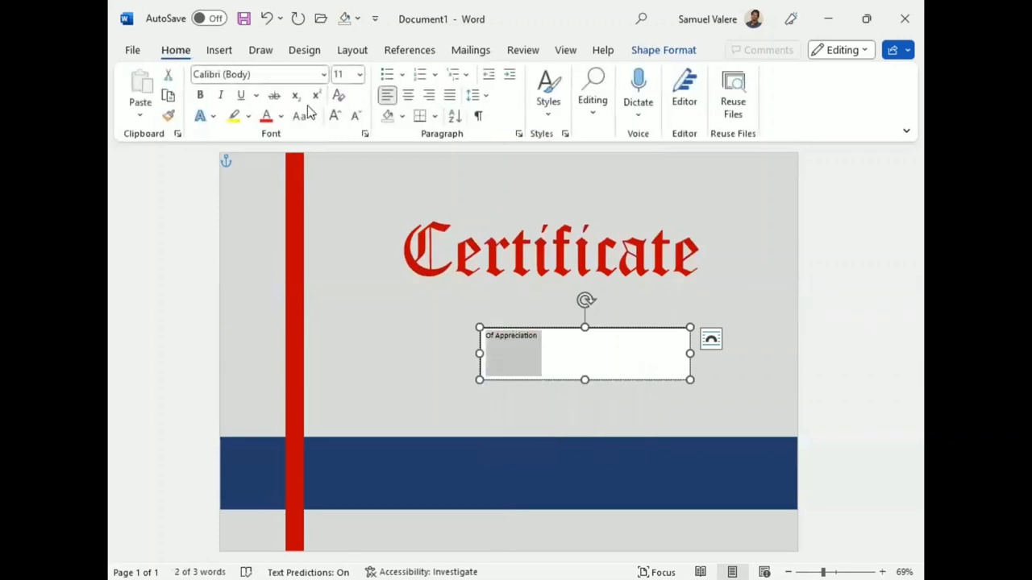
left_click(334, 116)
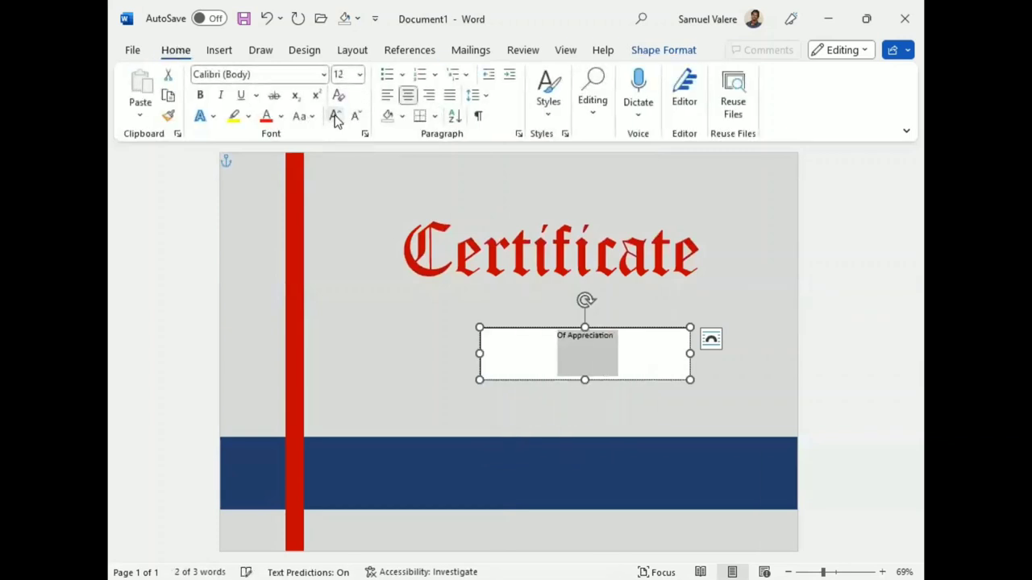
- Make the subtitle UPPERCASE at 24 pt and open the Font dialog's Advanced spacing settings
left_click(334, 116)
left_click(312, 117)
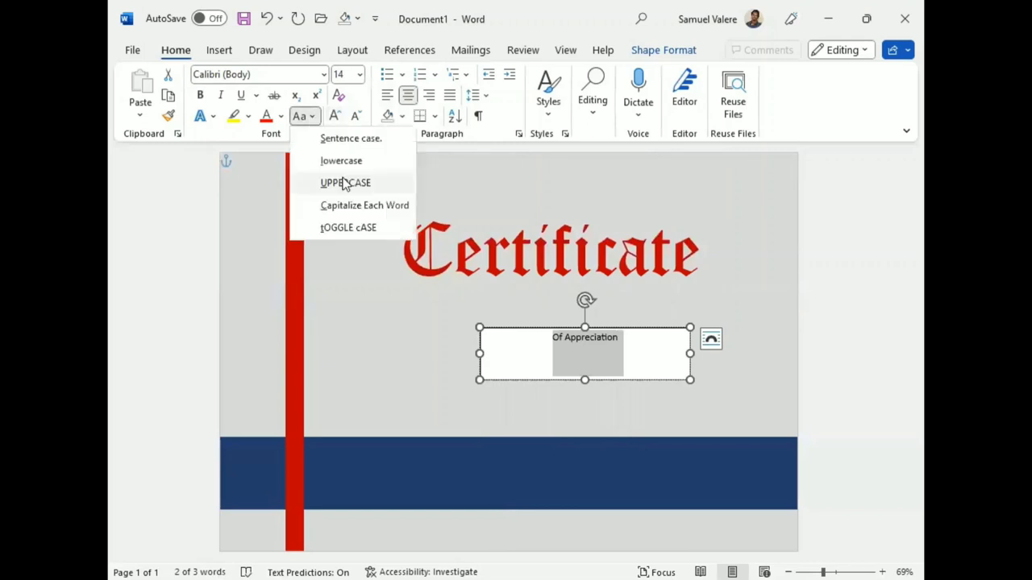
left_click(345, 182)
left_click(335, 116)
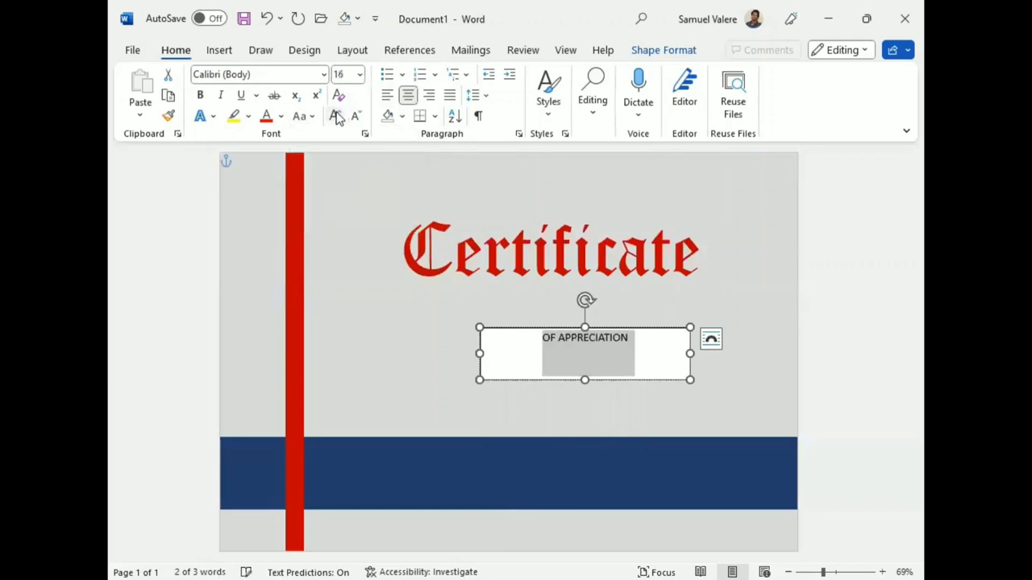
left_click(334, 116)
left_click(335, 116)
left_click(335, 116)
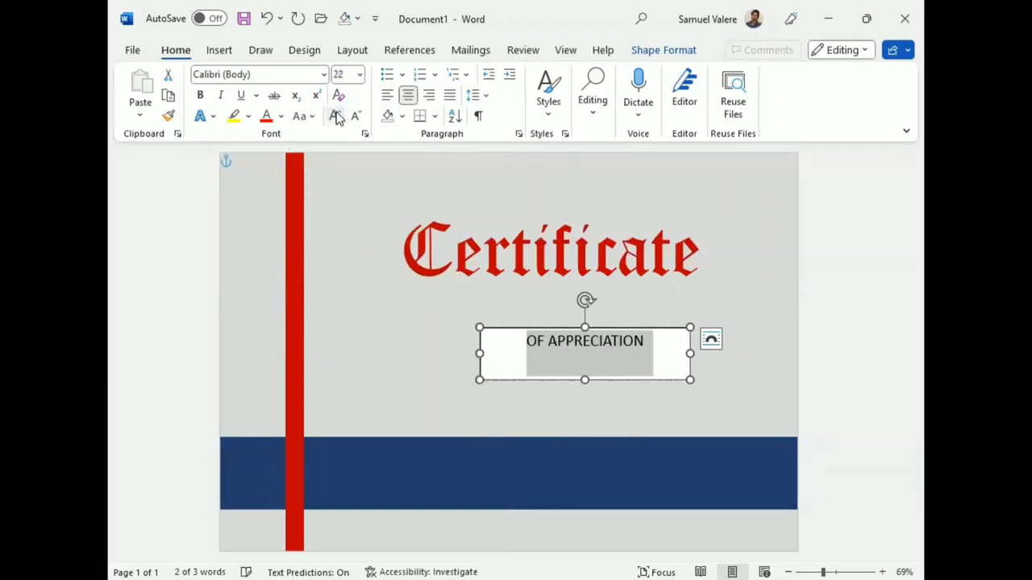
left_click(337, 116)
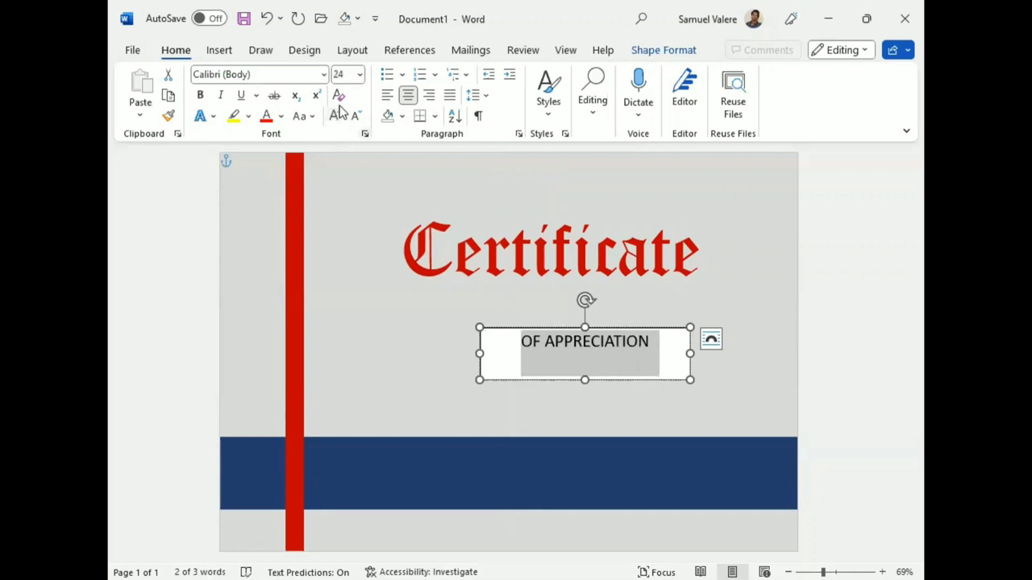
left_click(365, 133)
left_click(392, 114)
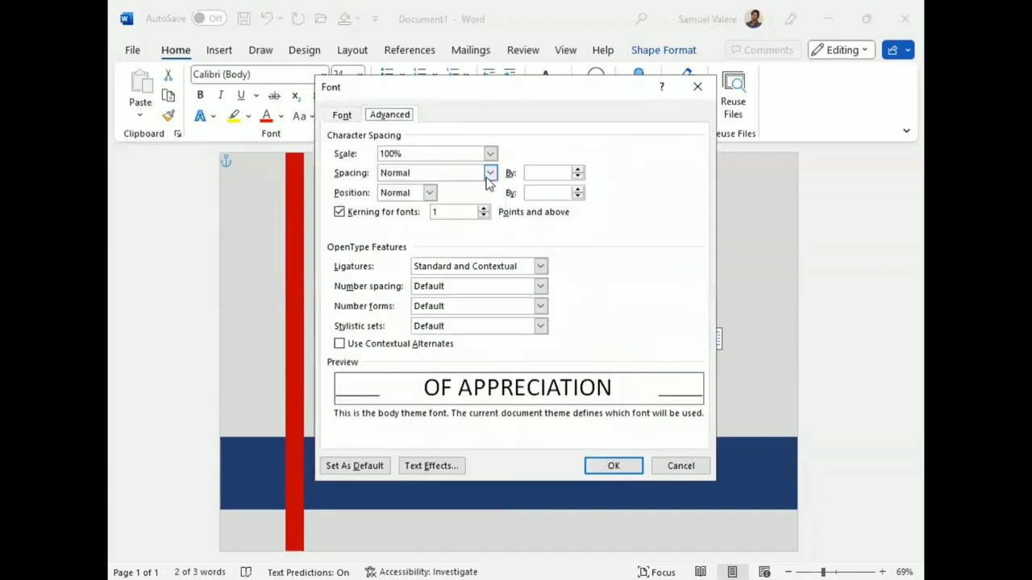
- Expand the subtitle's character spacing by 3 pt and make it bold
left_click(490, 173)
left_click(424, 199)
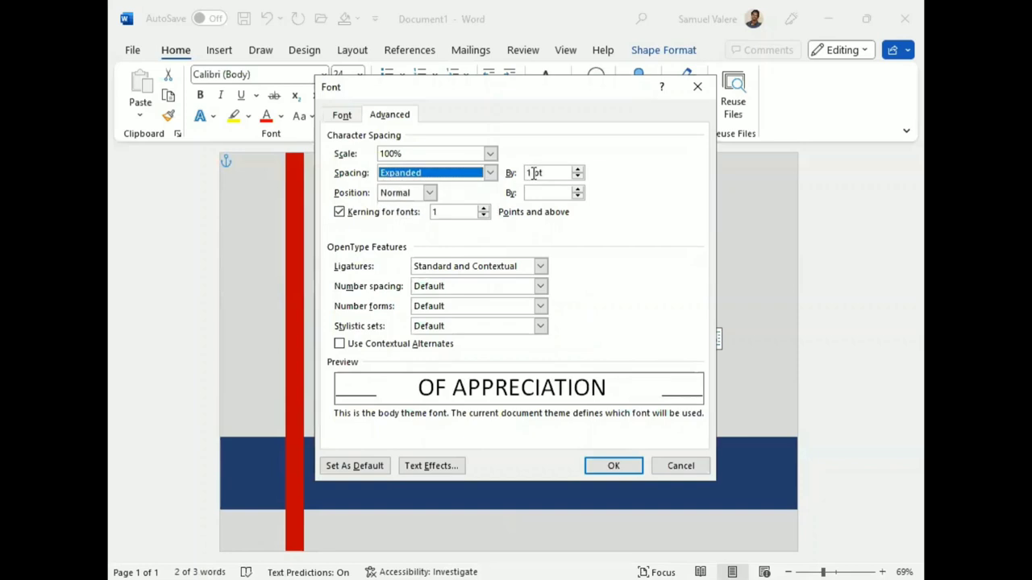
left_click(532, 172)
key("BackSpace")
type("3")
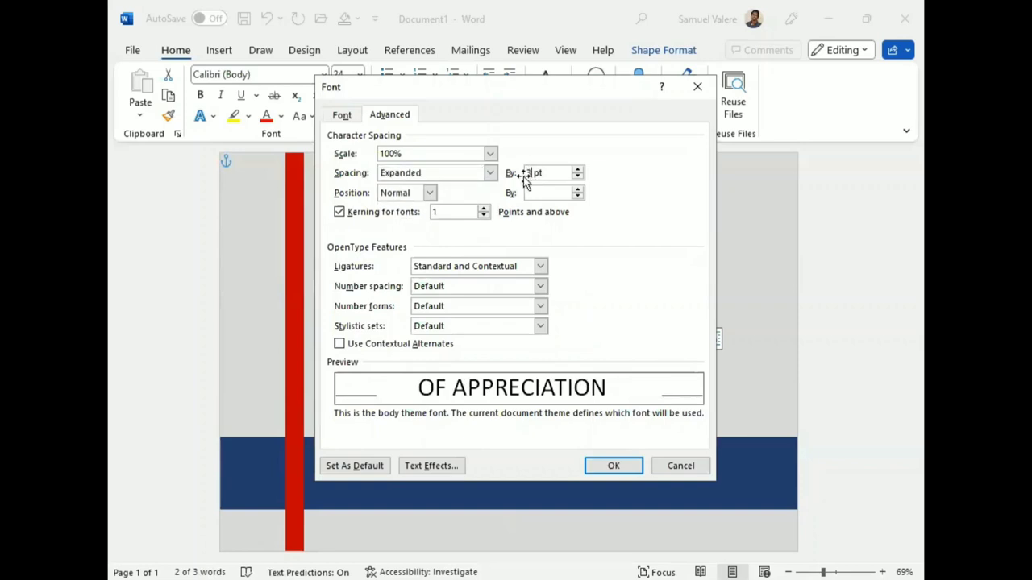
key("Return")
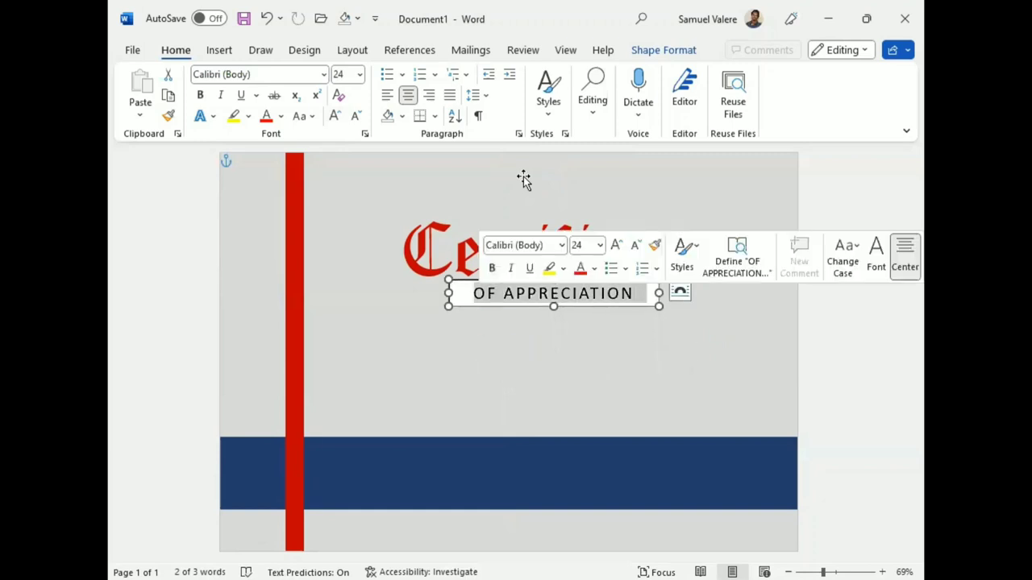
left_click(491, 267)
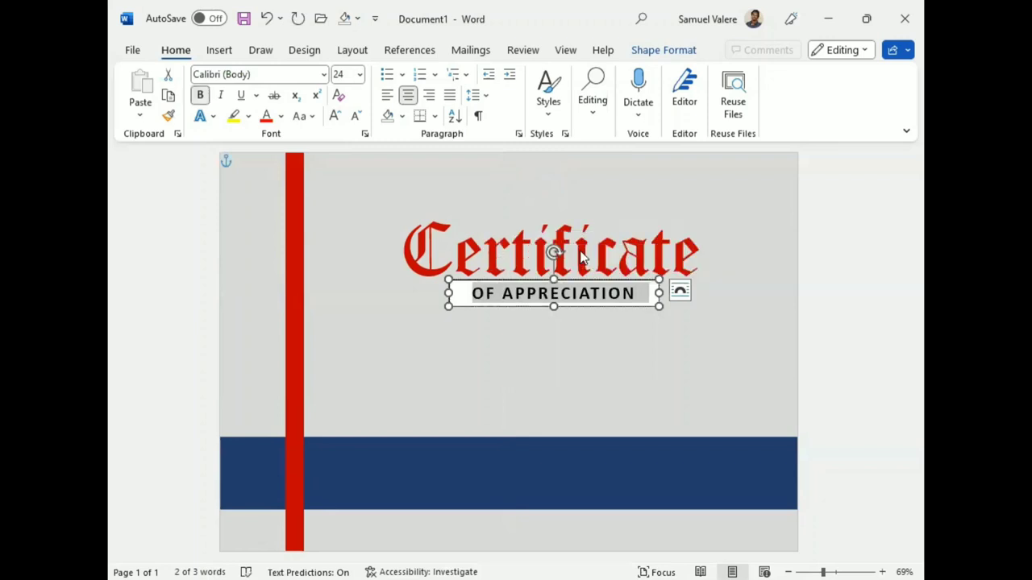
- Remove the subtitle box's fill and outline
key("Escape")
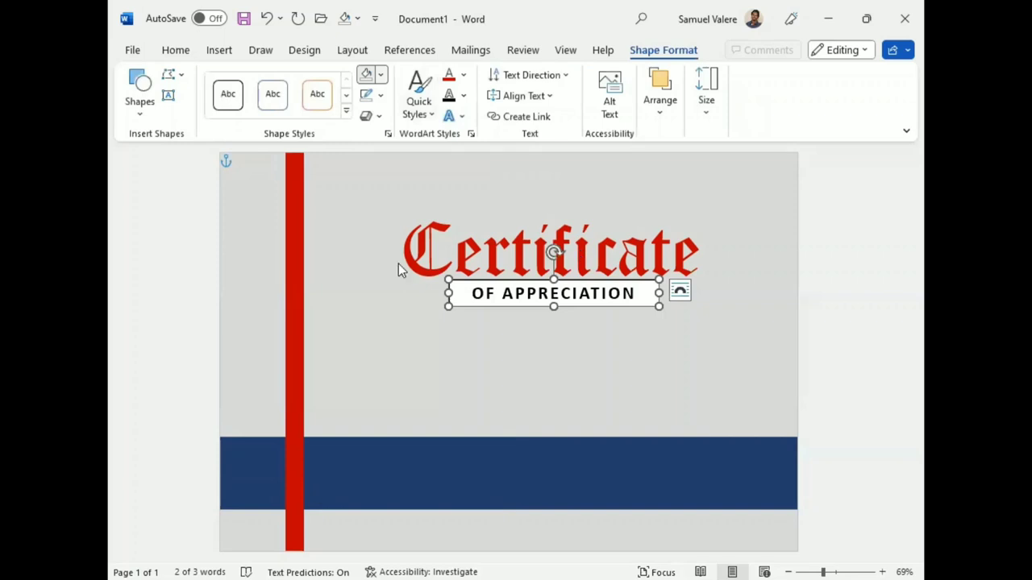
key("Return")
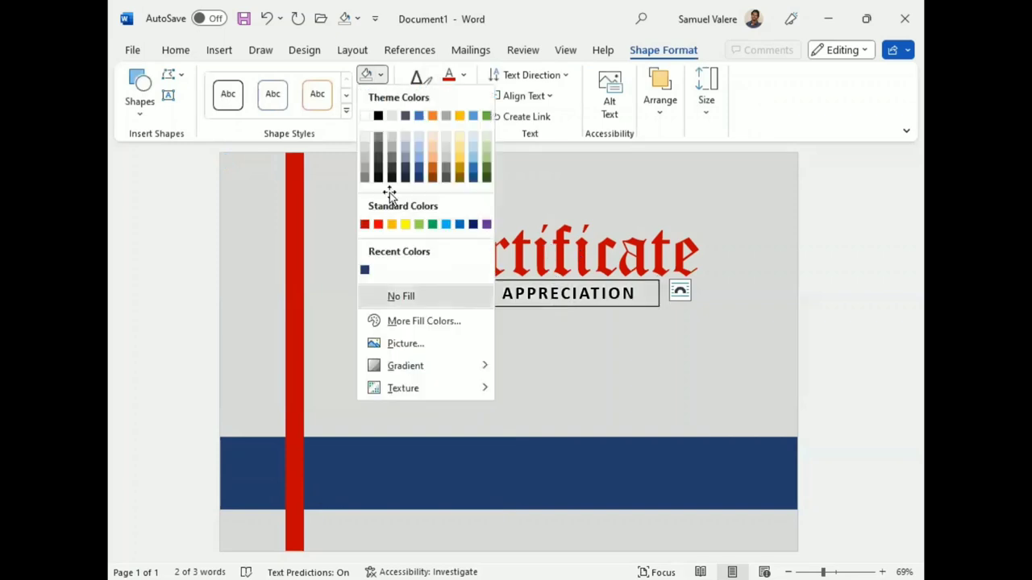
key("Escape")
key("Down")
key("Return")
left_click(372, 317)
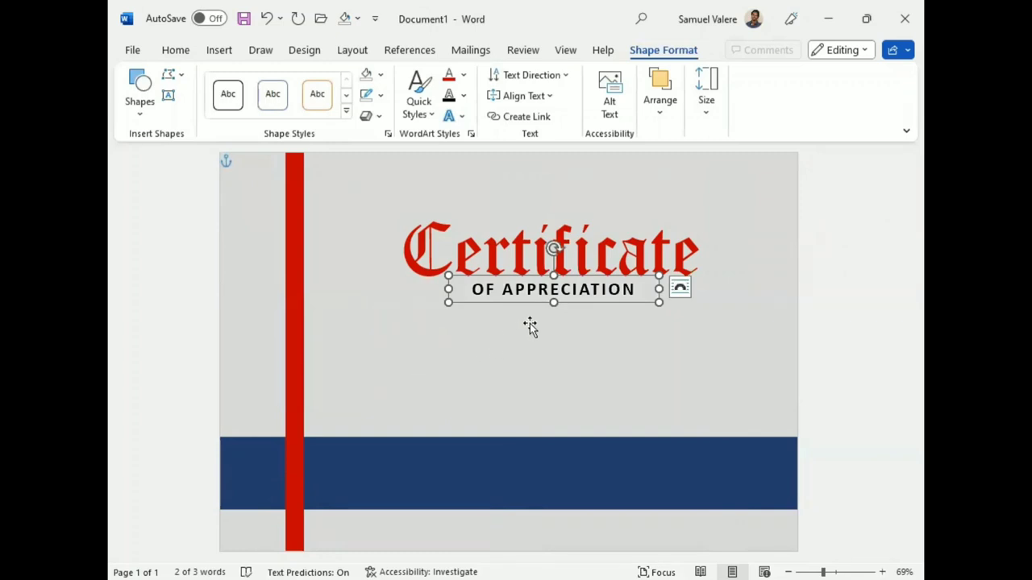
- Duplicate the subtitle box below it, widen it, and type 'This Certificate Is Proudly Presented To'
left_click_drag(529, 326, 557, 331)
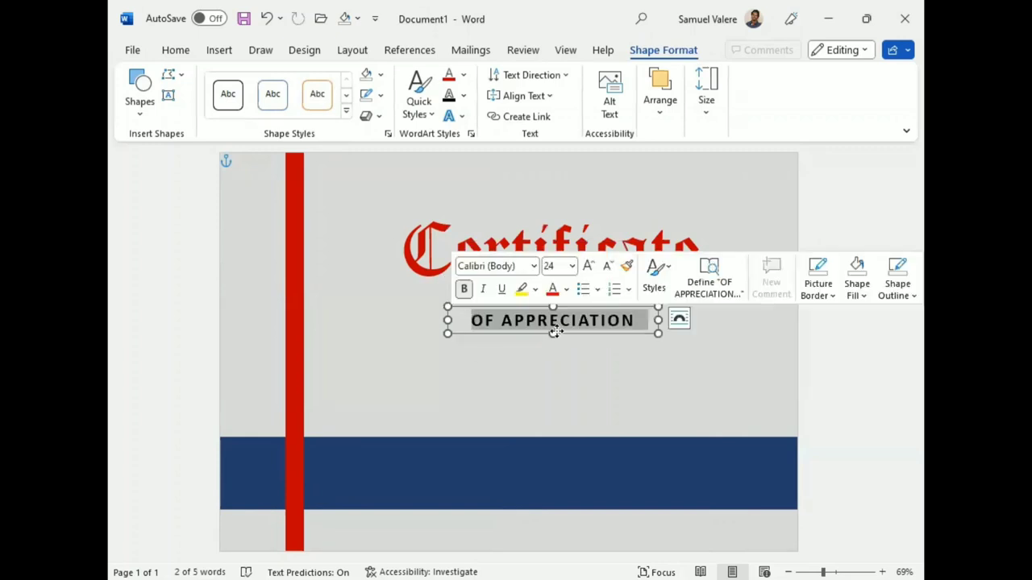
type("Th")
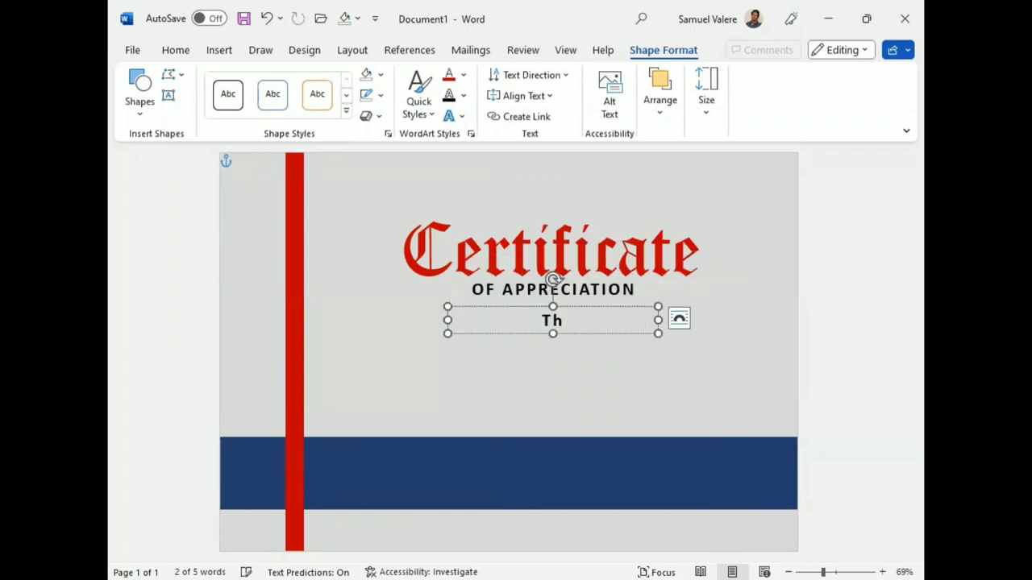
type("is Certif")
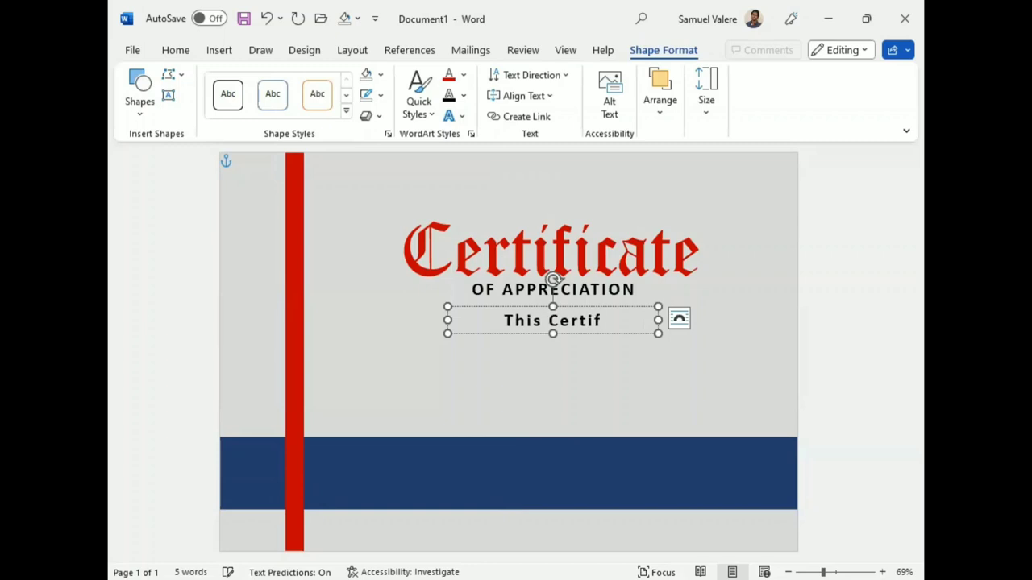
type("icate Is")
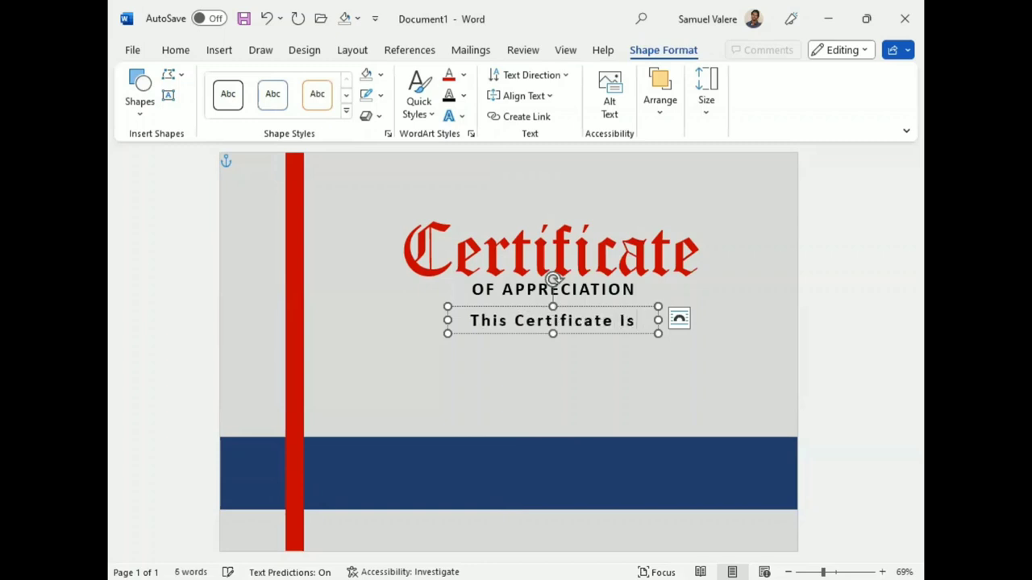
type(" Prese")
type("d")
left_click_drag(408, 320, 356, 320)
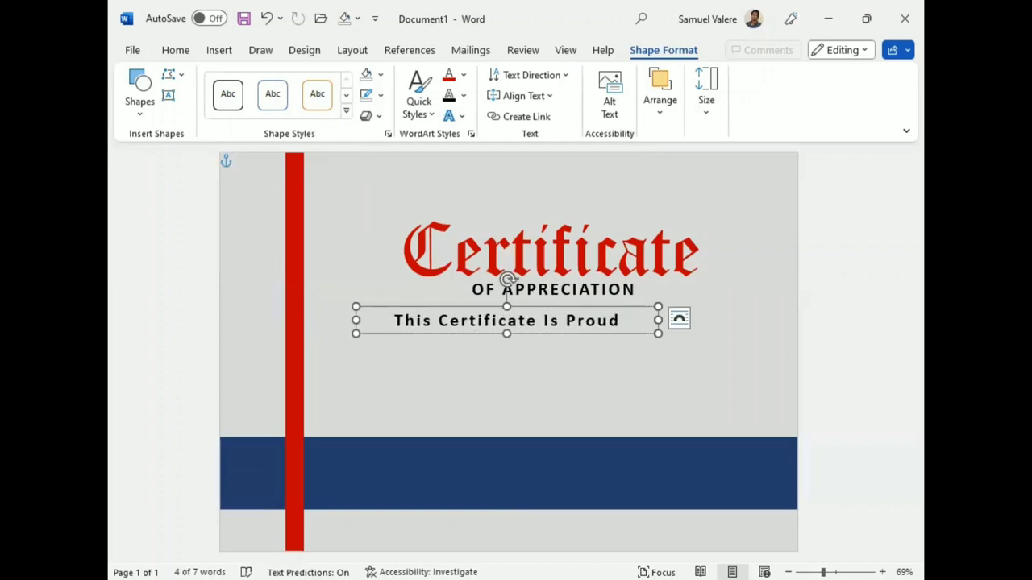
left_click_drag(658, 320, 740, 320)
left_click(681, 316)
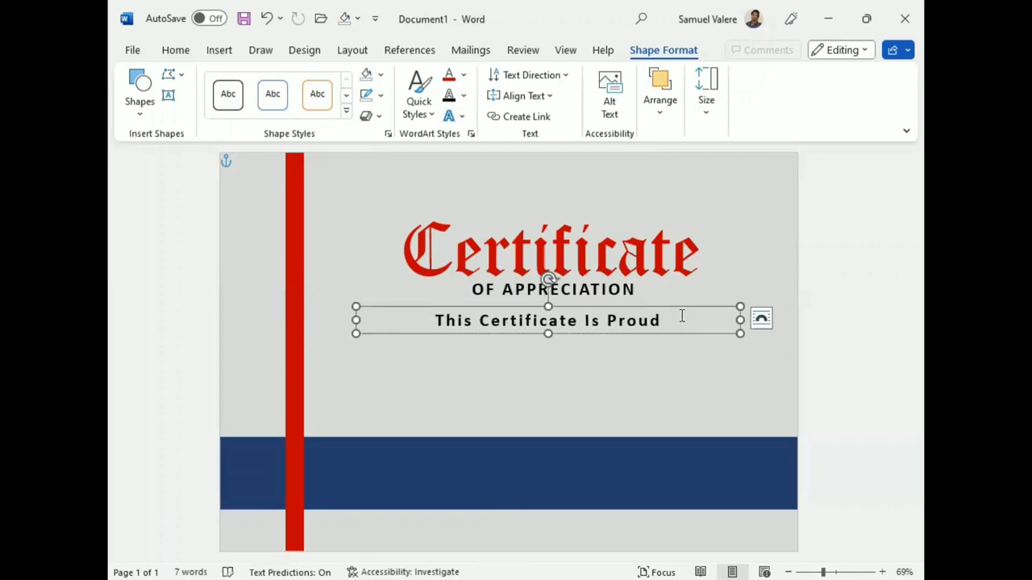
key("BackSpace")
type("dly ")
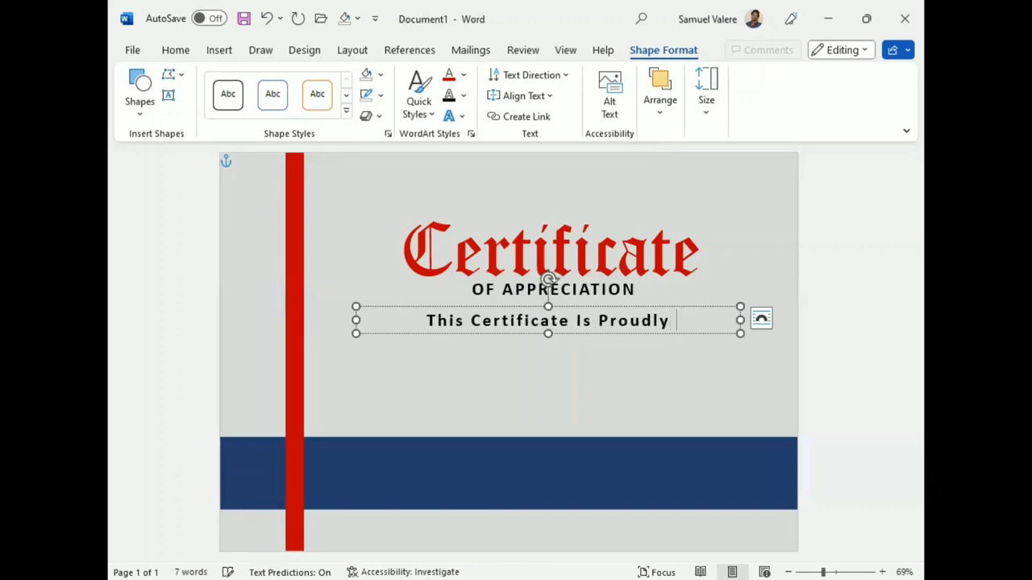
type("Presented")
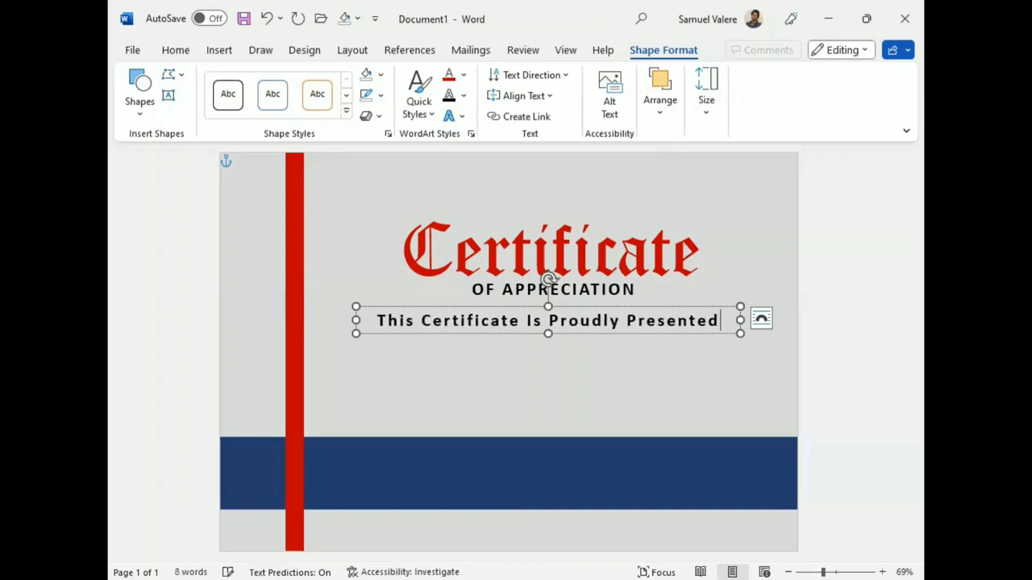
type(" To")
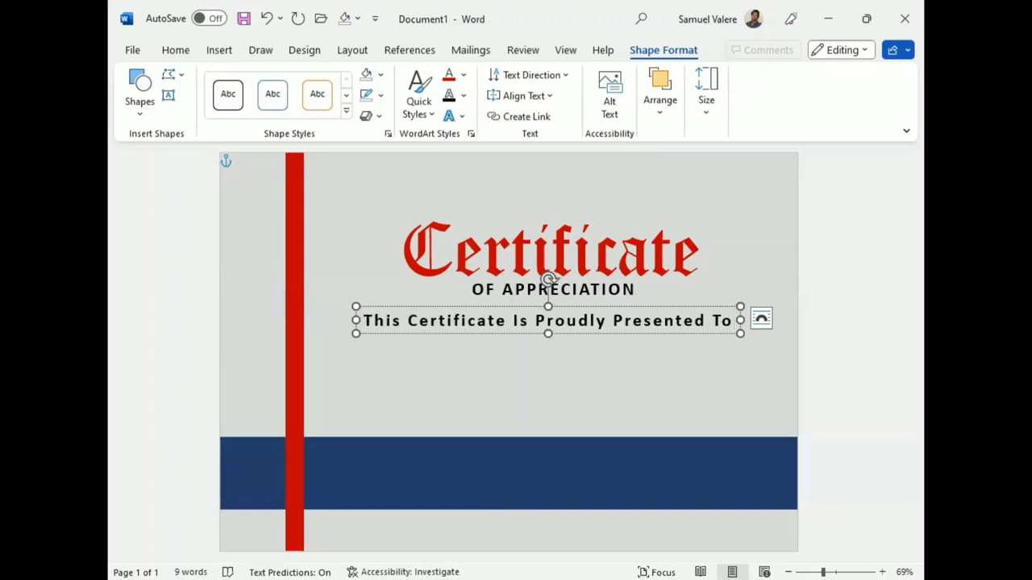
double_click(591, 319)
triple_click(591, 320)
- Remove bold from the presentation line and reduce it to 16 pt
left_click(484, 289)
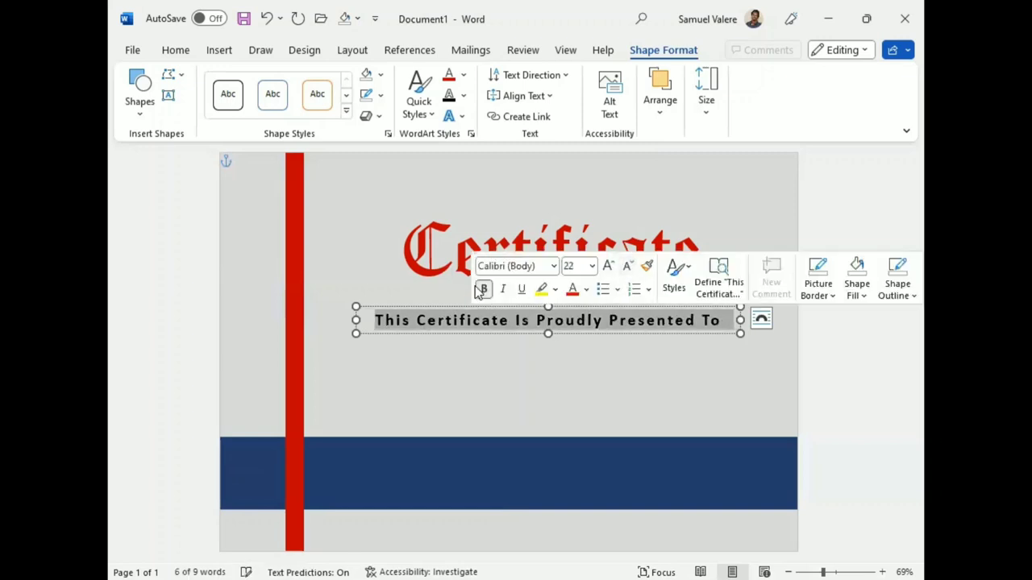
left_click(628, 267)
left_click(628, 267)
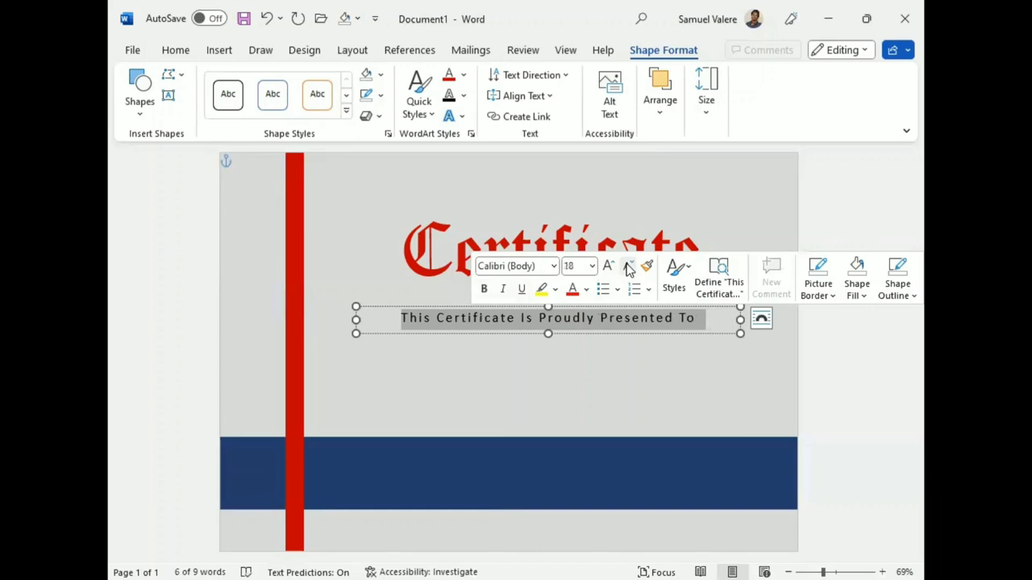
left_click(627, 267)
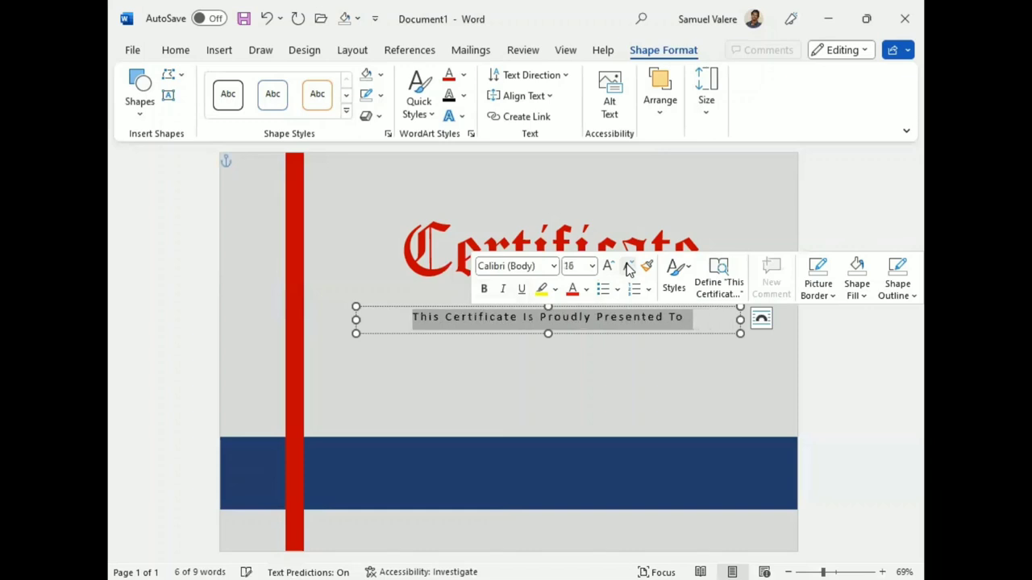
- Expand the presentation line's character spacing by 3 pt
left_click(387, 134)
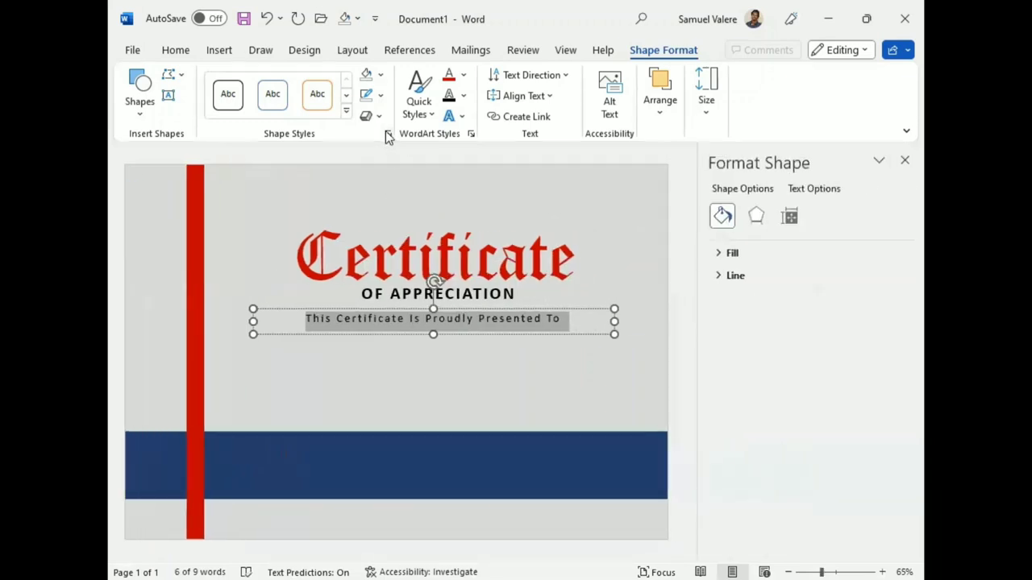
left_click(904, 160)
left_click(175, 50)
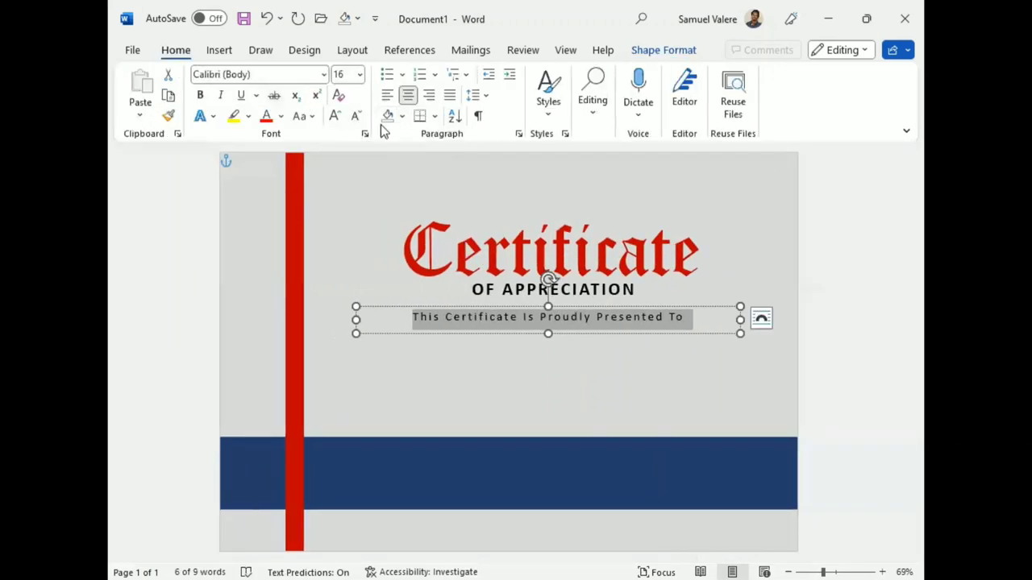
left_click(362, 134)
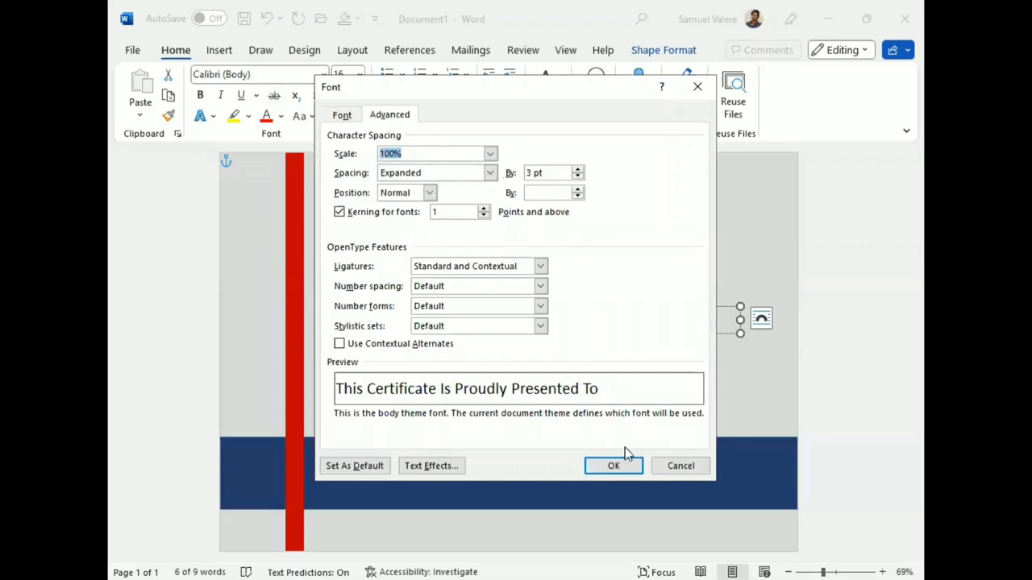
left_click(629, 468)
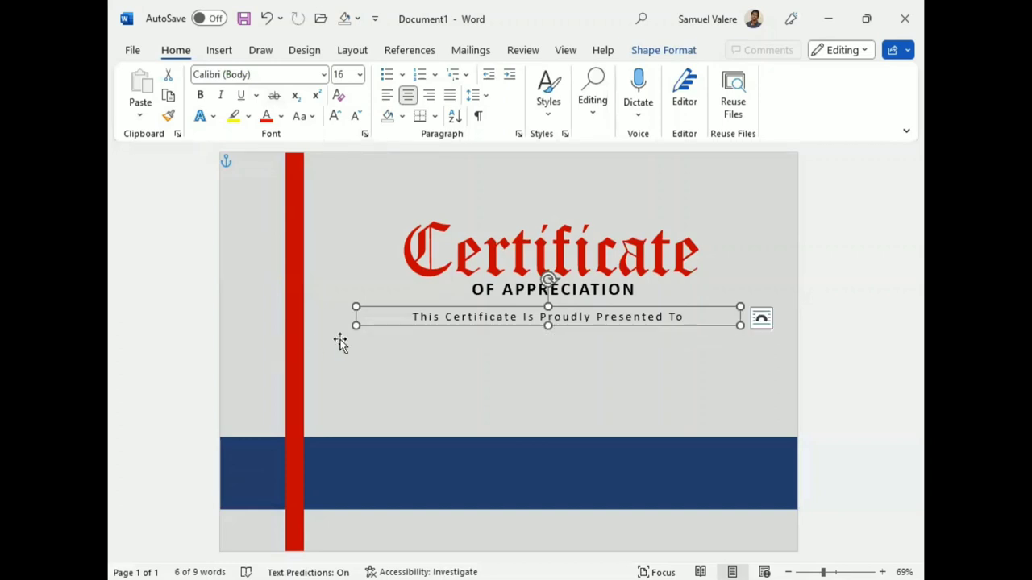
- Narrow the presentation line's box and change its text to UPPERCASE
left_click_drag(356, 326, 452, 327)
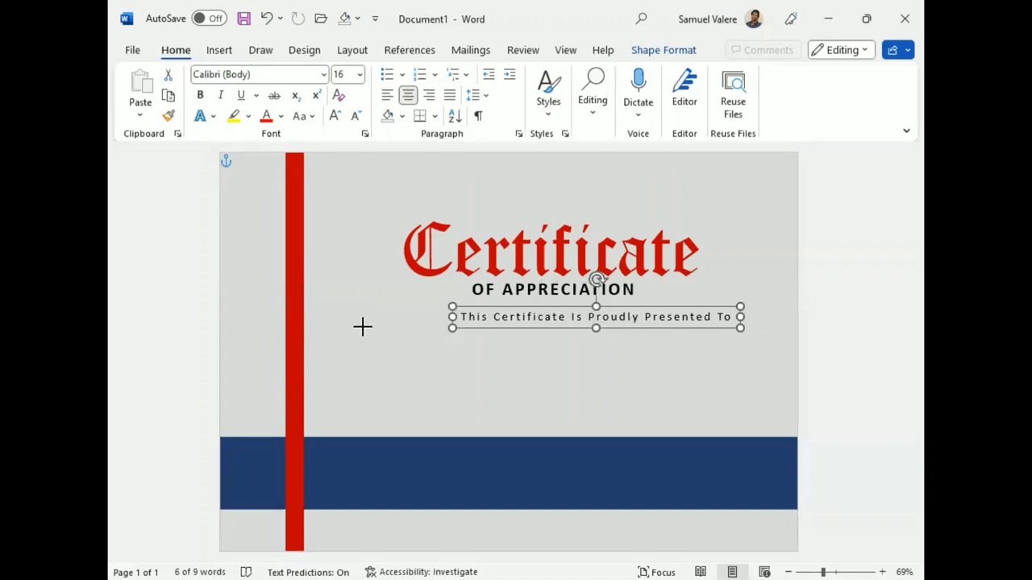
key("ctrl+a")
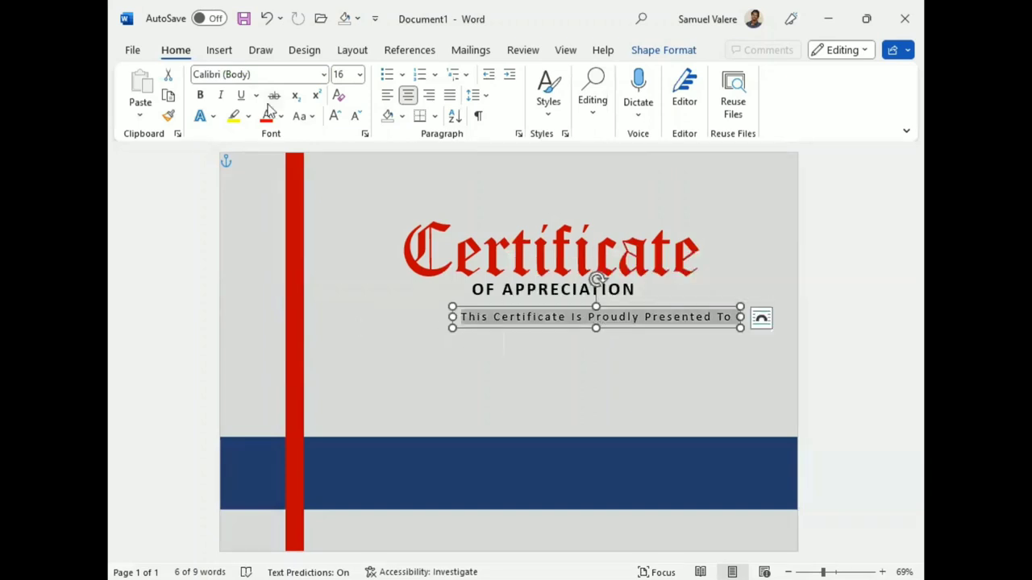
left_click(313, 117)
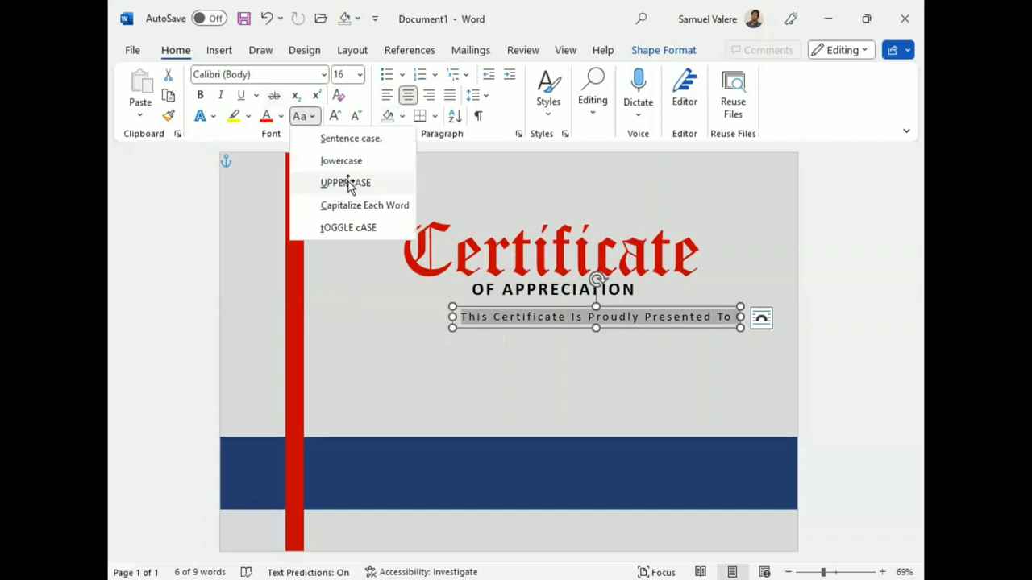
left_click(348, 183)
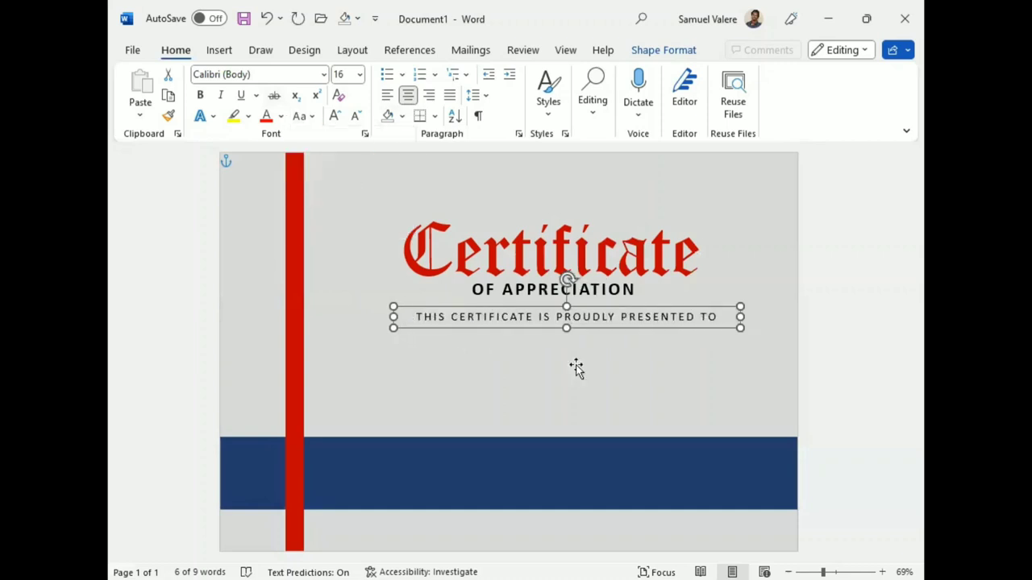
left_click_drag(586, 325, 586, 331)
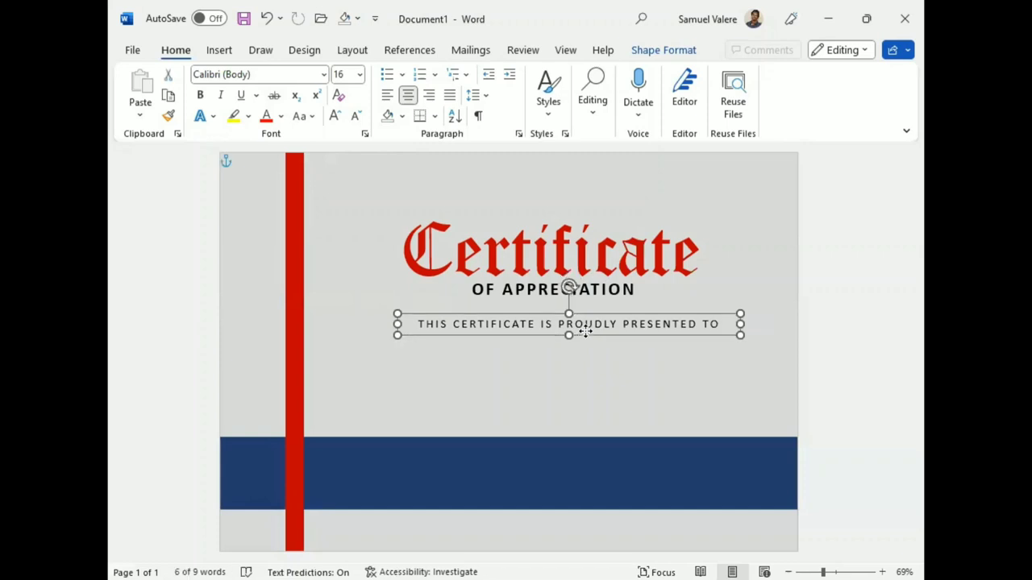
- Move the title, subtitle and presentation line up together, tucking the line beneath the subtitle
left_click(568, 274)
left_click(588, 296, "shift")
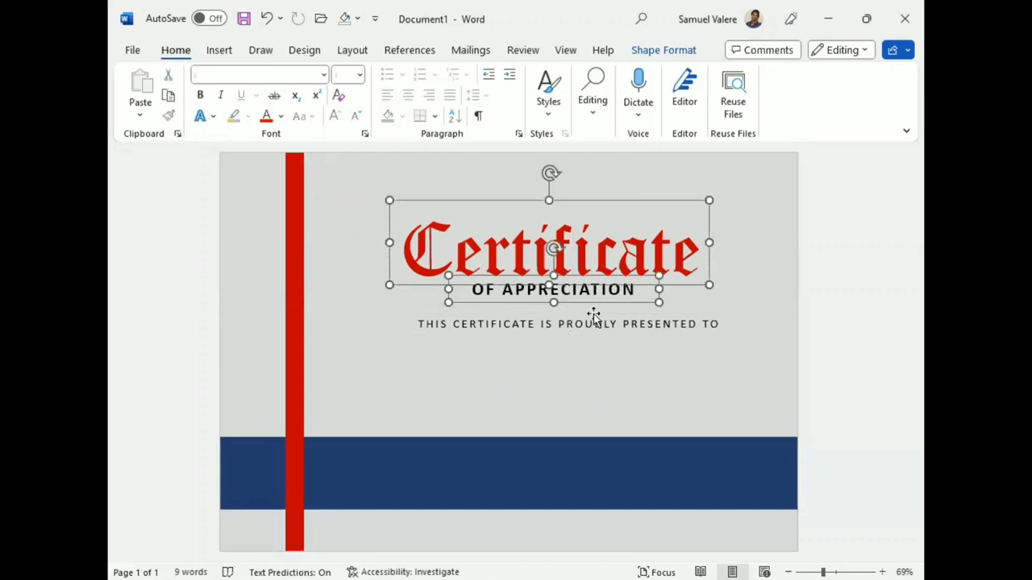
left_click(594, 324, "shift")
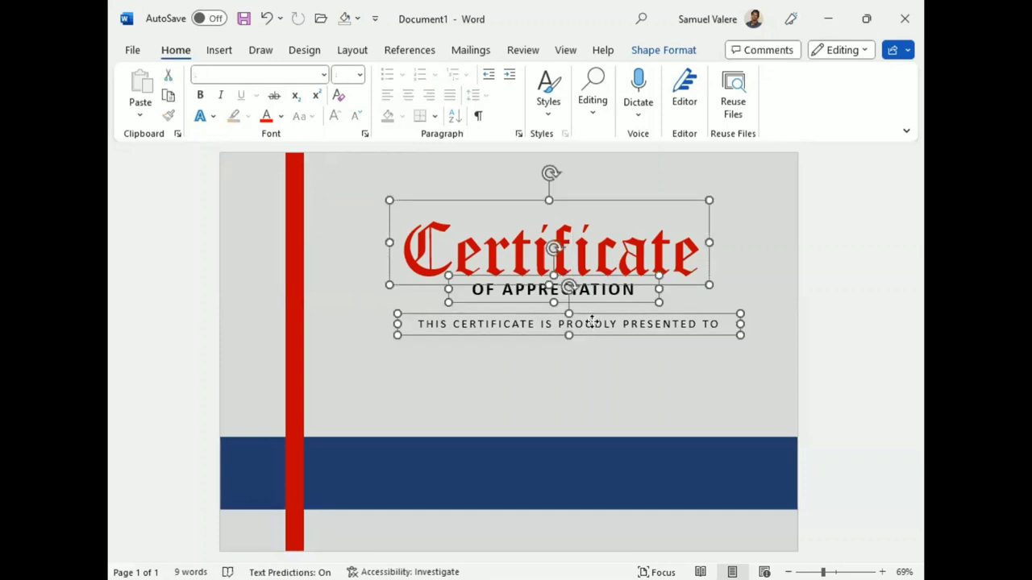
key("Up")
key("Up")
key("Up")
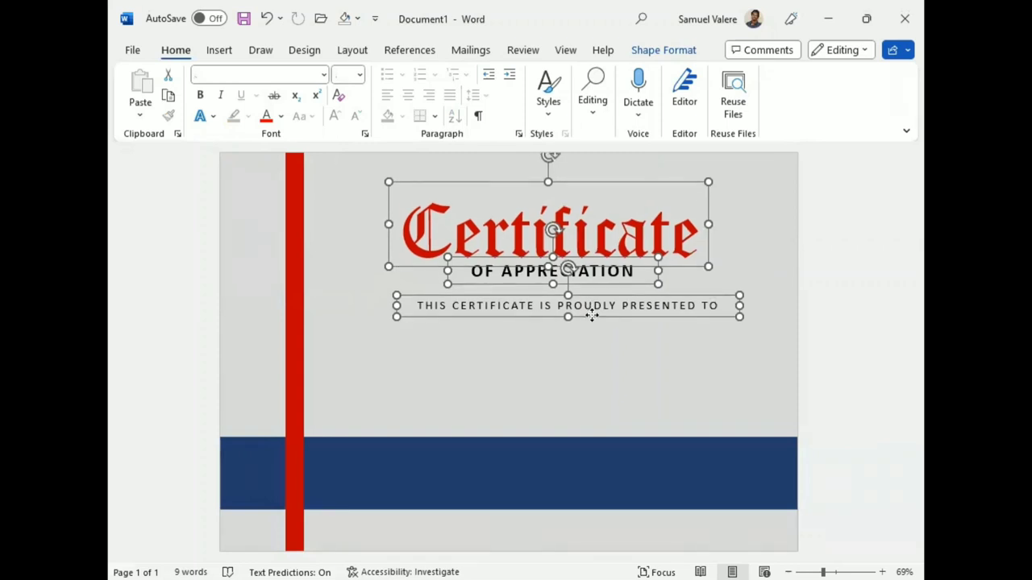
left_click(589, 341)
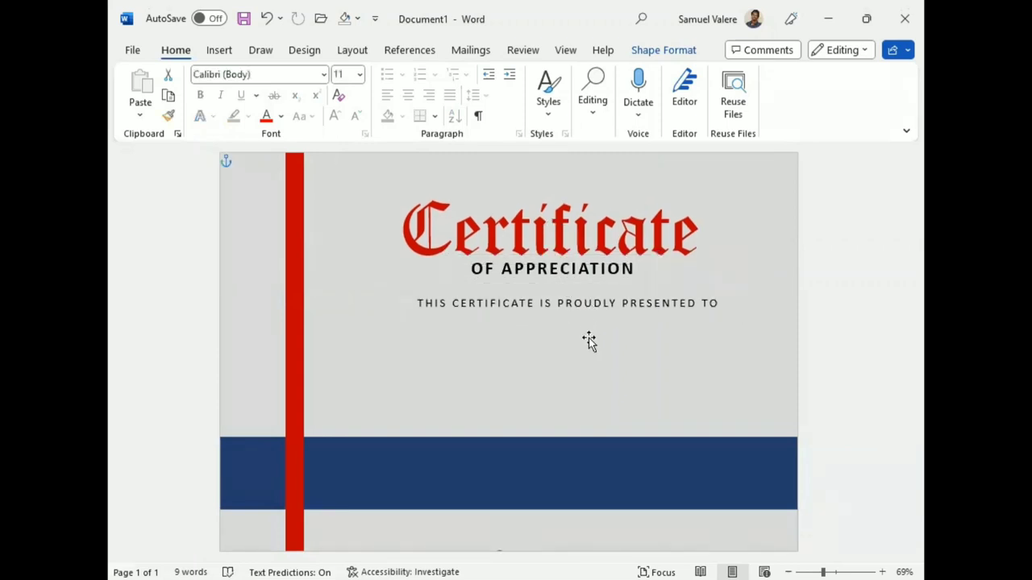
left_click_drag(598, 315, 586, 316)
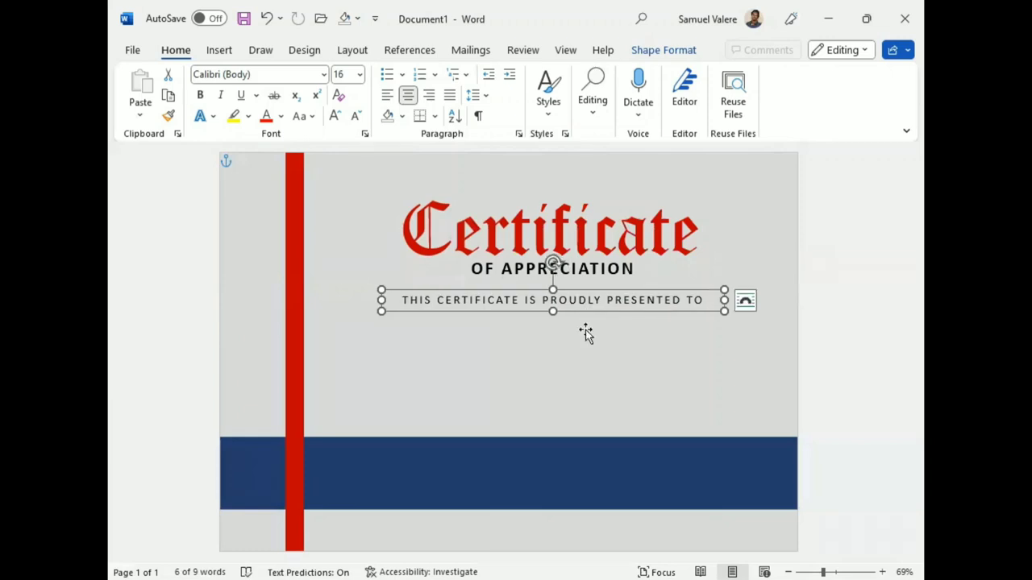
- Duplicate the Certificate title box and move the copy below the presentation line
left_click(582, 190)
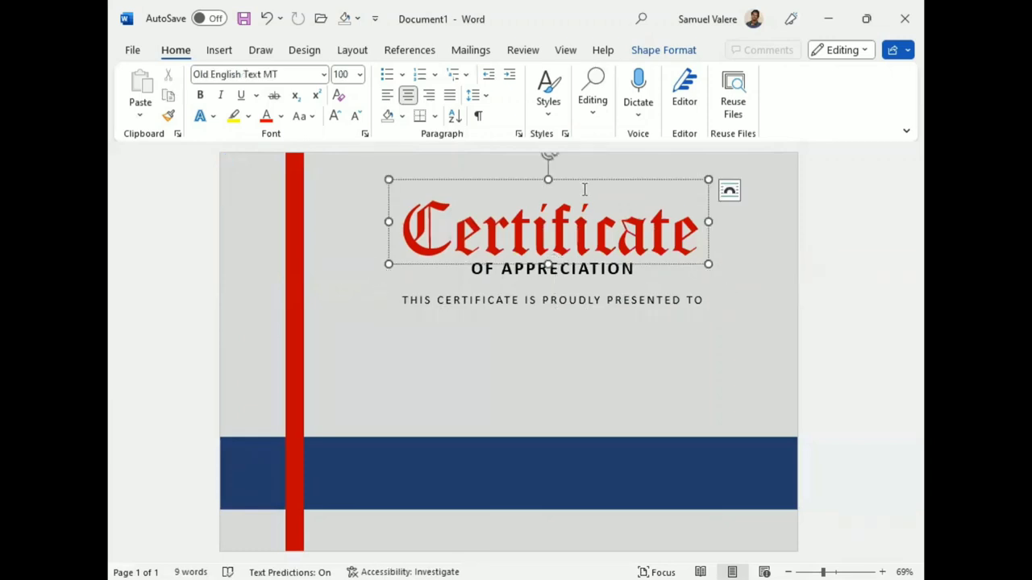
left_click(573, 179)
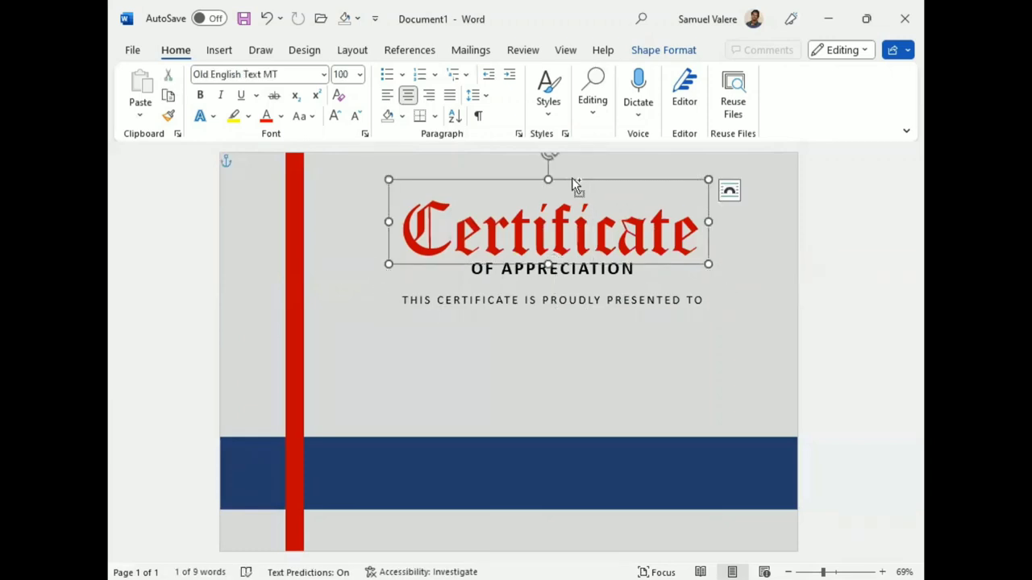
key("ctrl+c")
key("ctrl+v")
left_click_drag(587, 217, 589, 320)
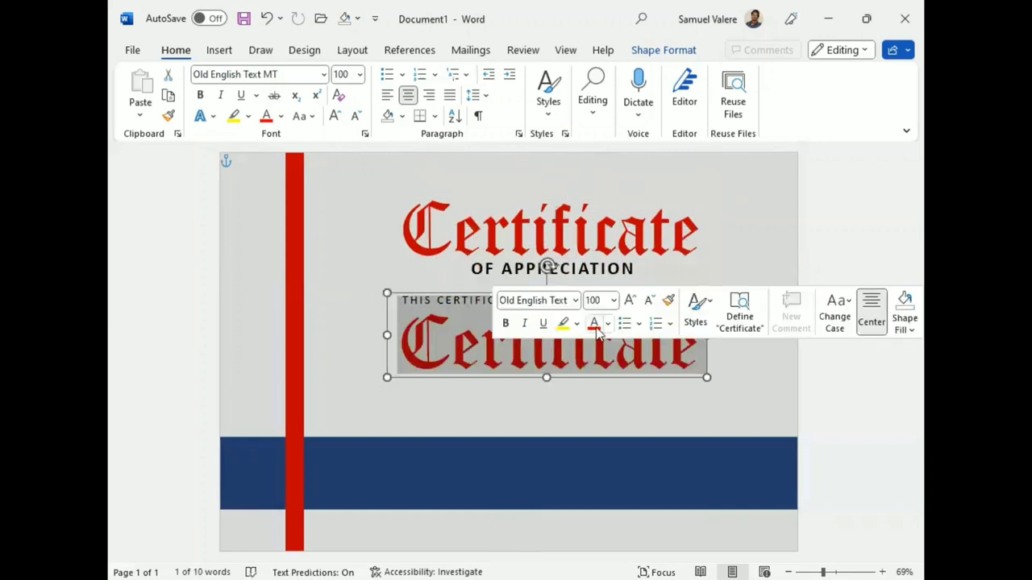
- Set the copy to Edwardian Script ITC, enter the recipient's full name, and widen the box to fit
left_click(547, 300)
type("Edwardian Script")
key("Return")
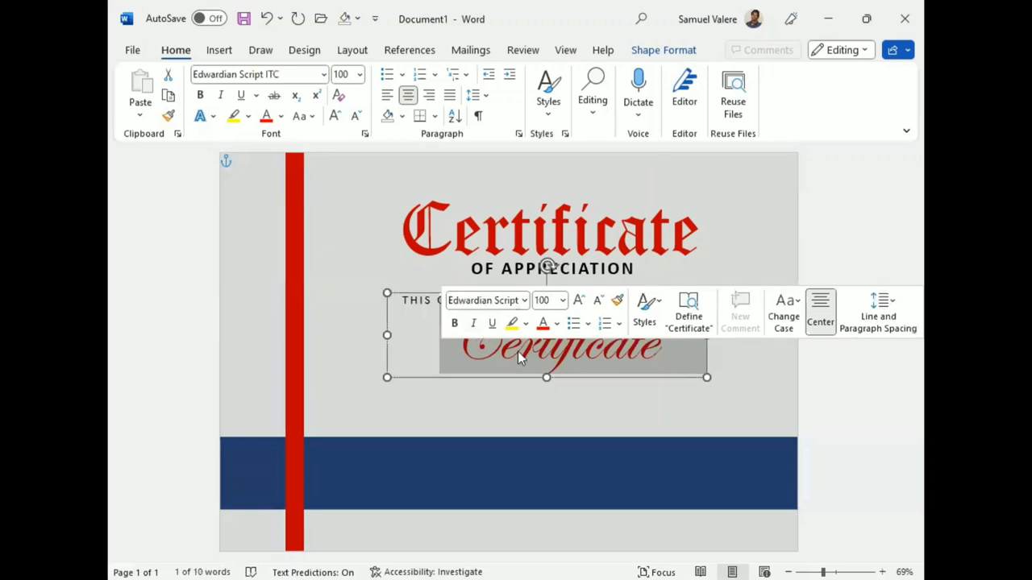
type("Ernso")
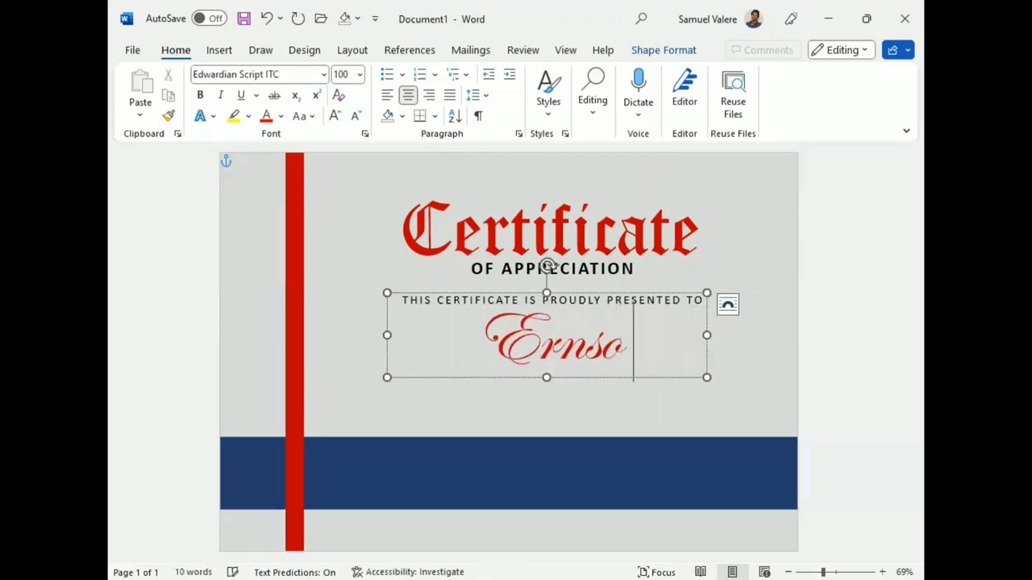
type(" Pierre")
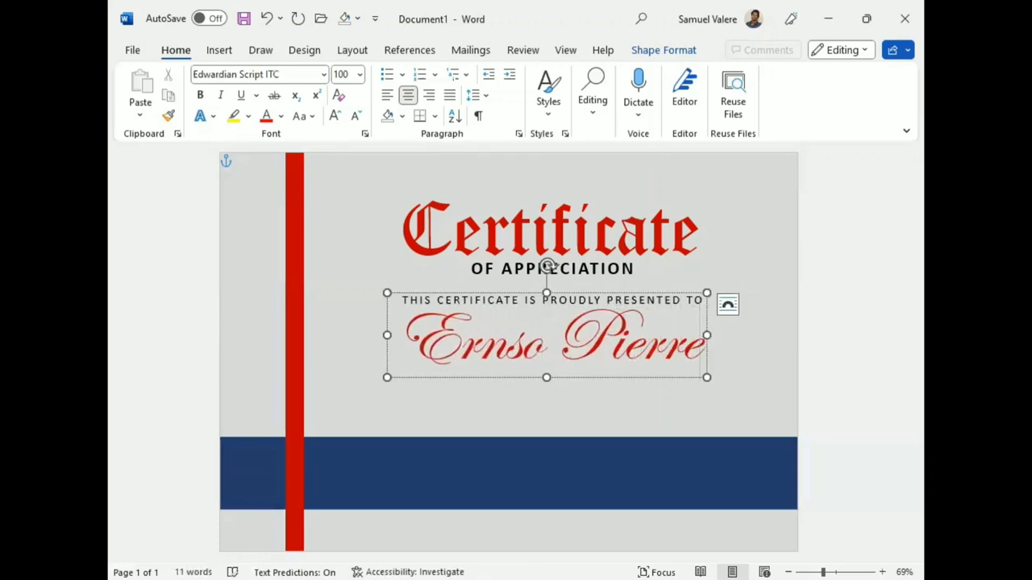
key("BackSpace")
key("BackSpace")
key("BackSpace")
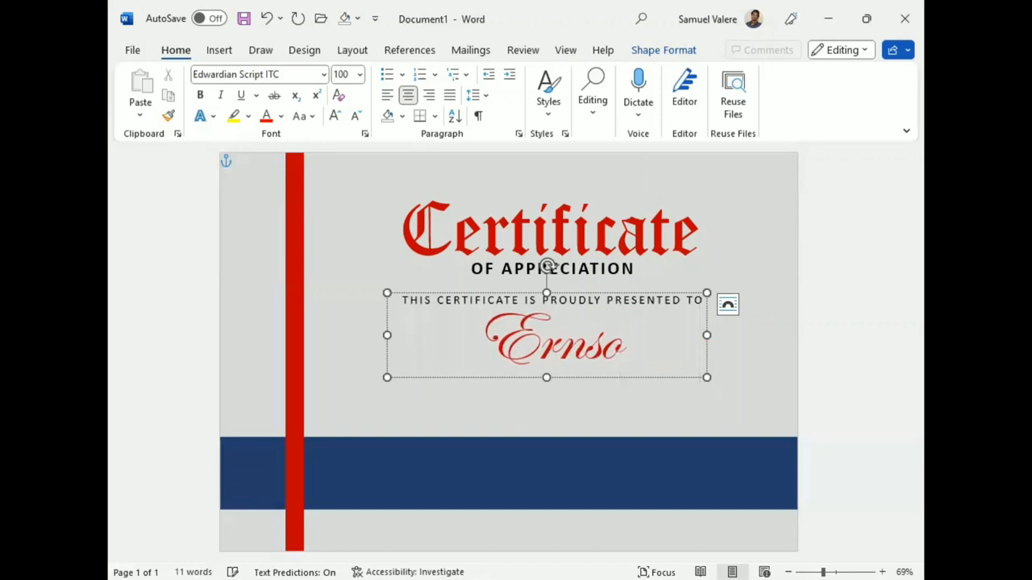
left_click_drag(387, 335, 302, 335)
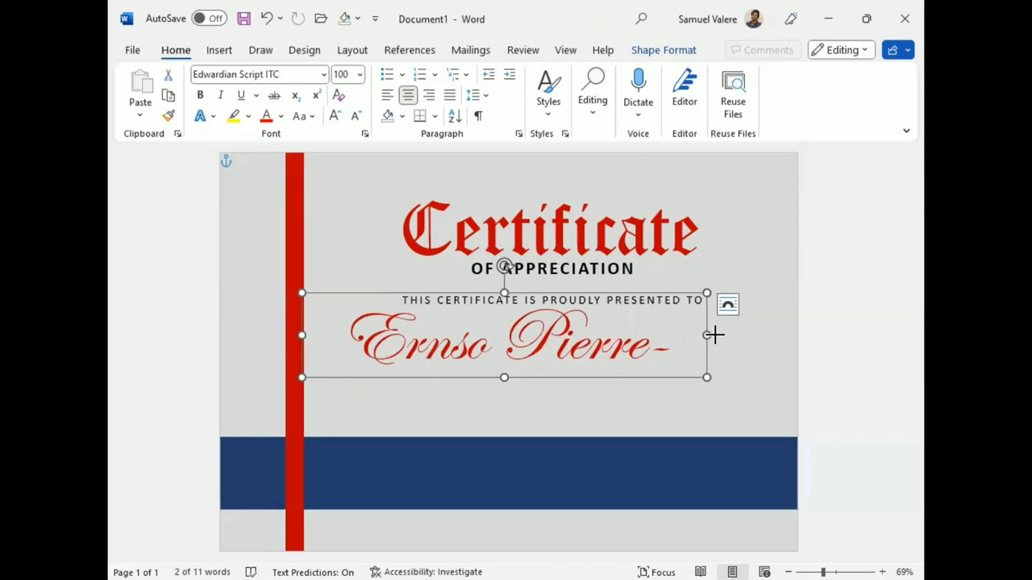
left_click_drag(714, 335, 772, 335)
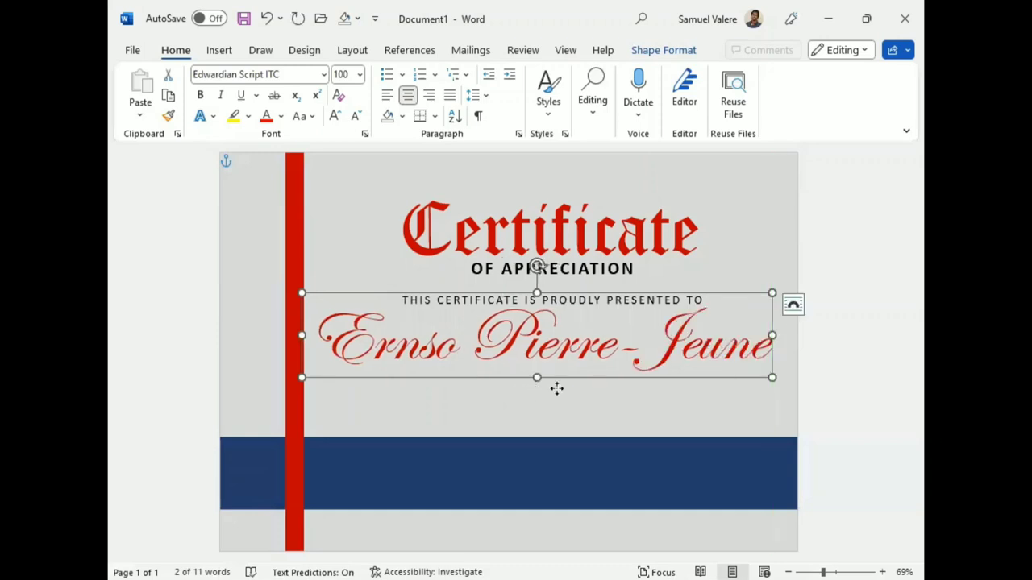
left_click_drag(556, 382, 556, 385)
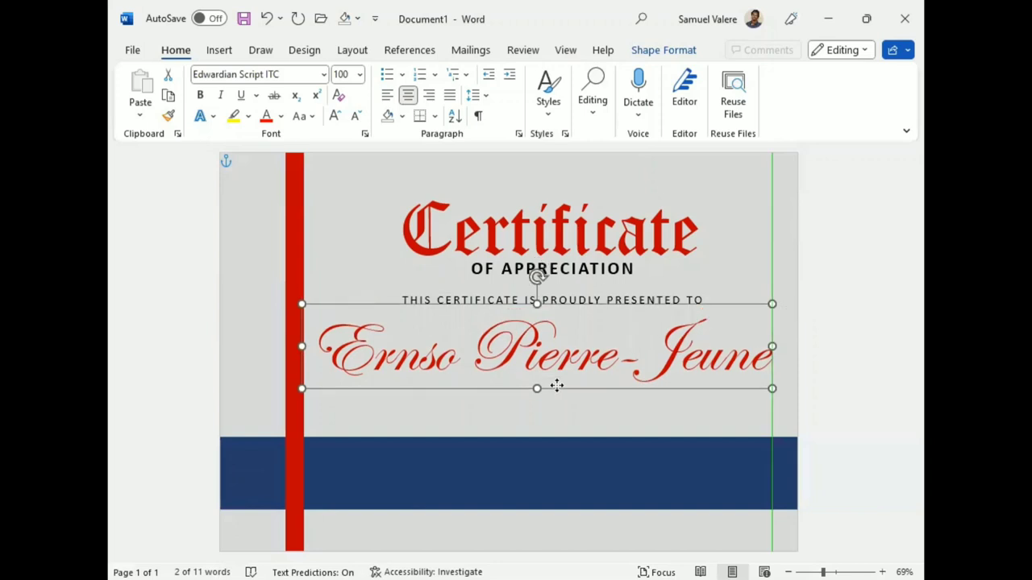
- Lower the navy band's top edge, then shrink the Certificate title to 90 pt and raise it
left_click(530, 460)
left_click_drag(508, 438, 520, 480)
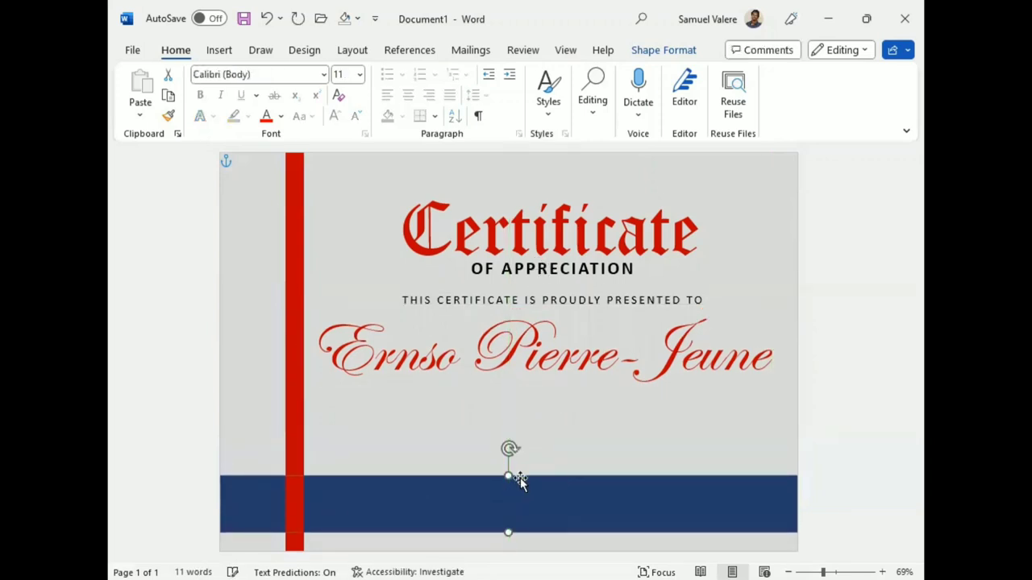
left_click(563, 234)
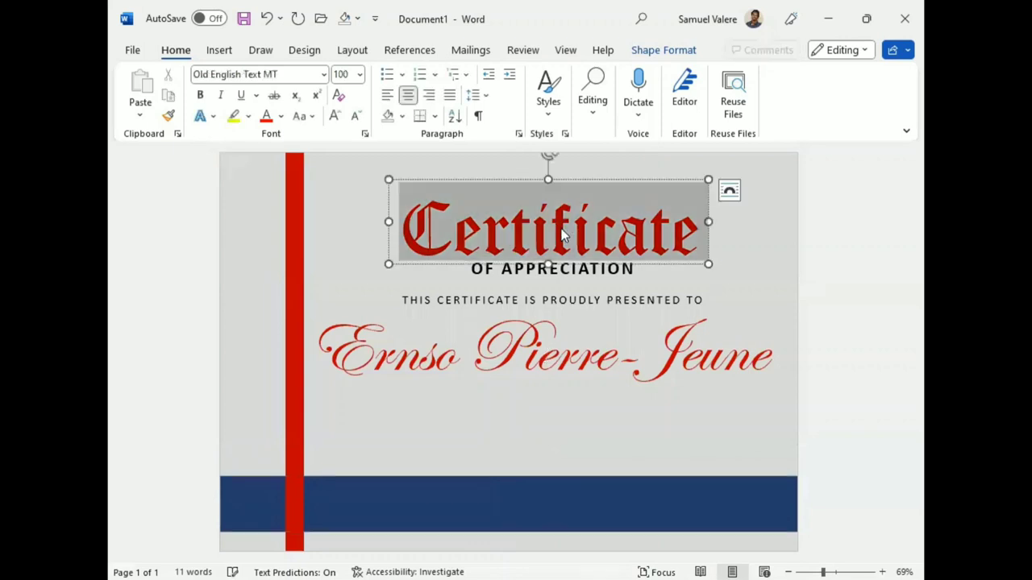
double_click(562, 234)
left_click(597, 178)
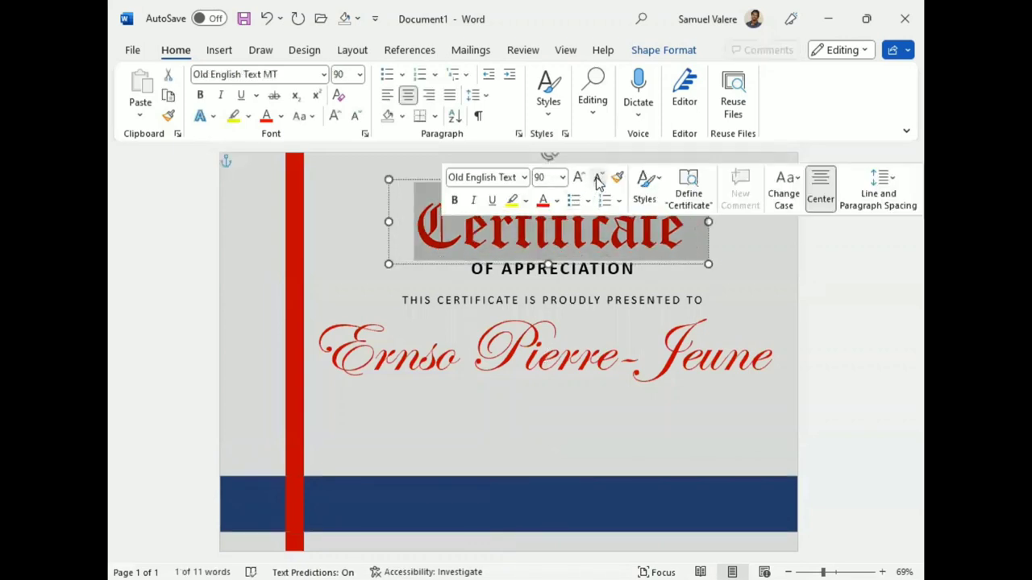
left_click_drag(598, 264, 598, 255)
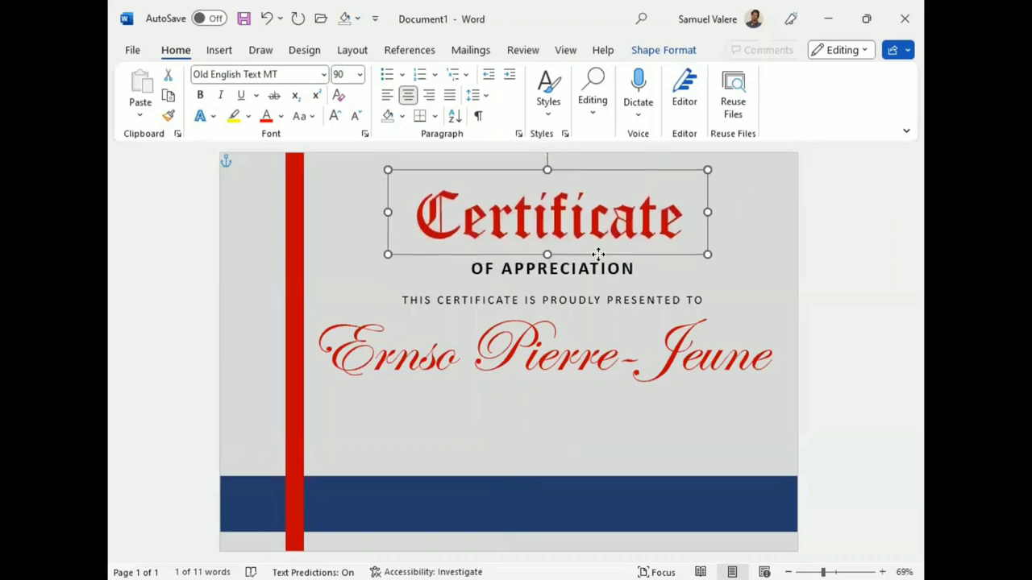
- Move the OF APPRECIATION subtitle, presented-to line and name upward to tighten the header
left_click(587, 274)
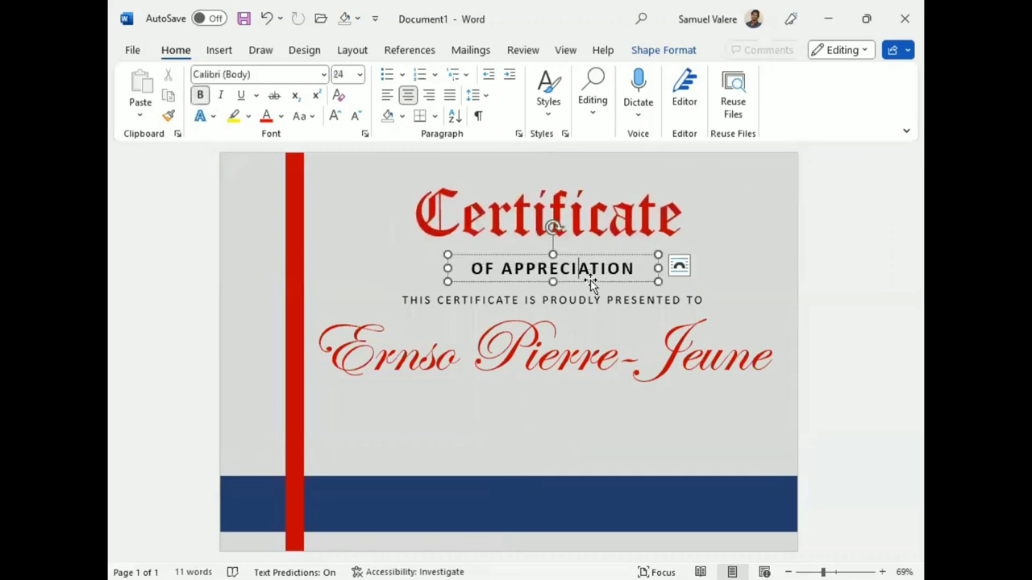
left_click_drag(590, 284, 592, 272)
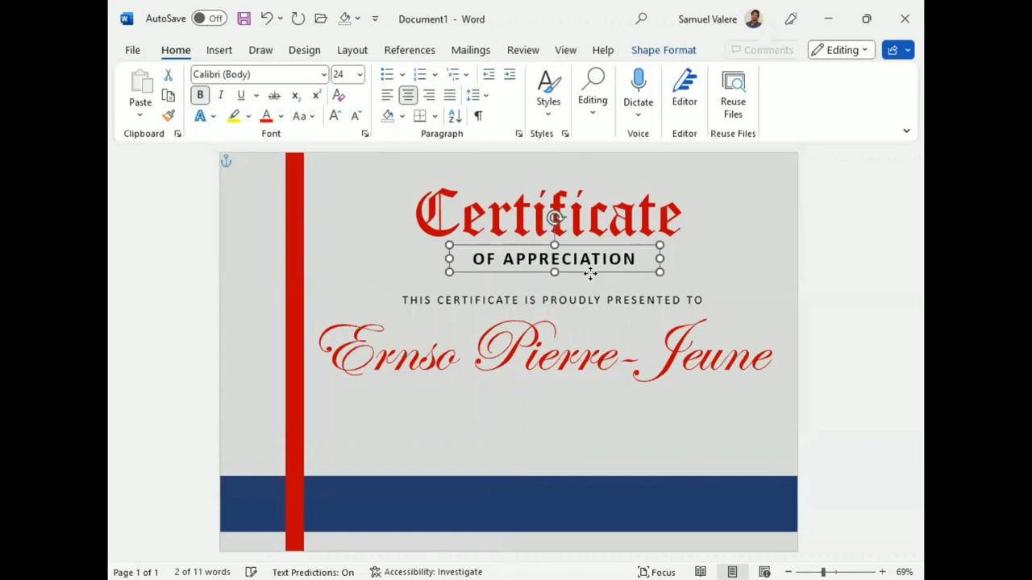
key("Up")
key("Up")
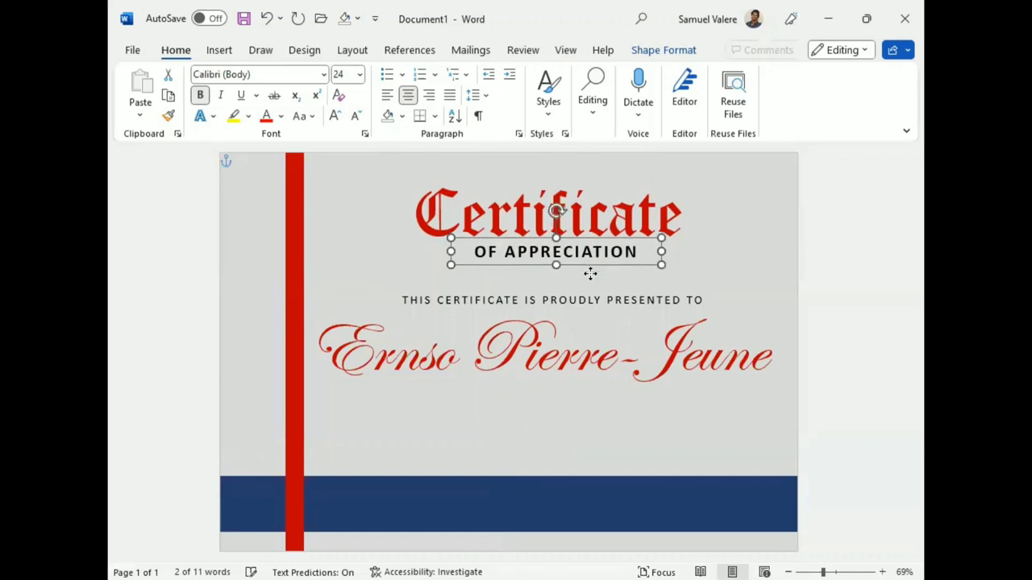
left_click(578, 313)
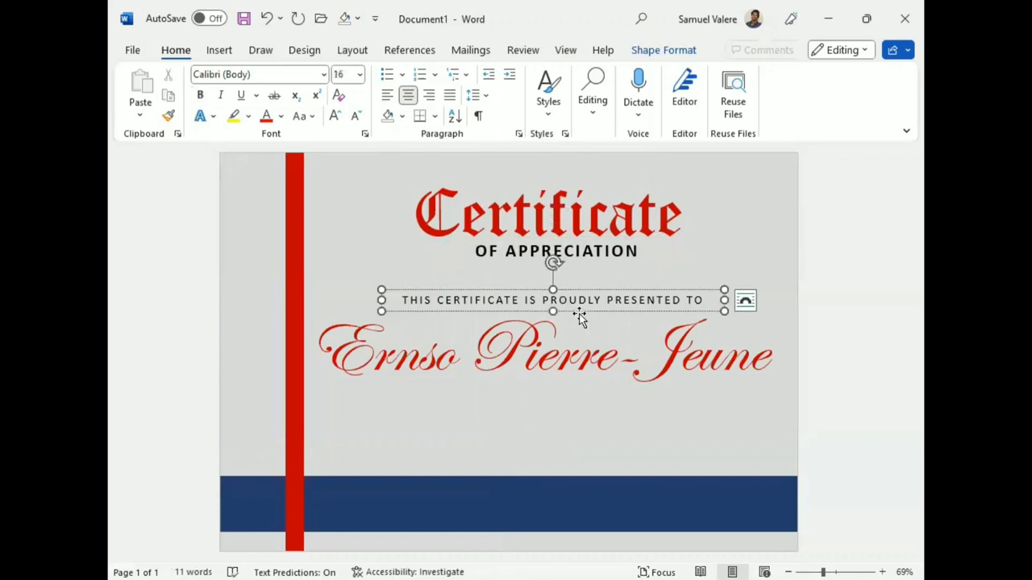
left_click_drag(579, 313, 580, 303)
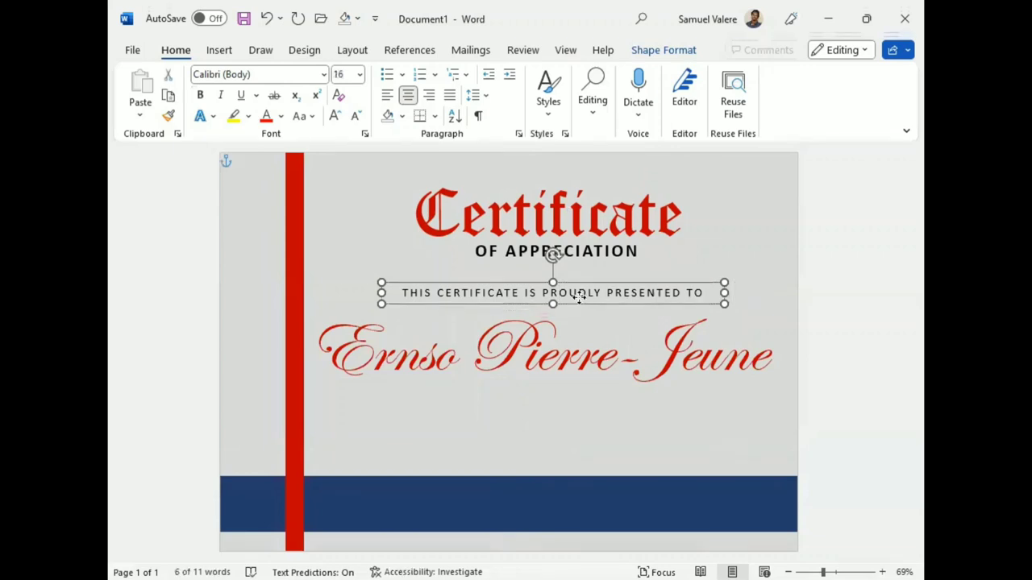
key("Up")
key("Right")
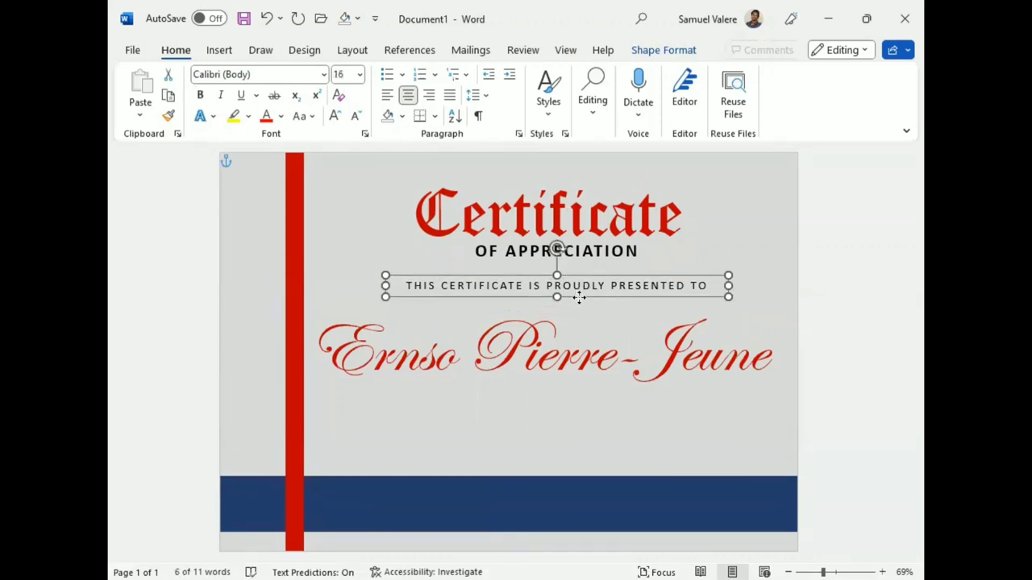
left_click_drag(573, 388, 582, 366)
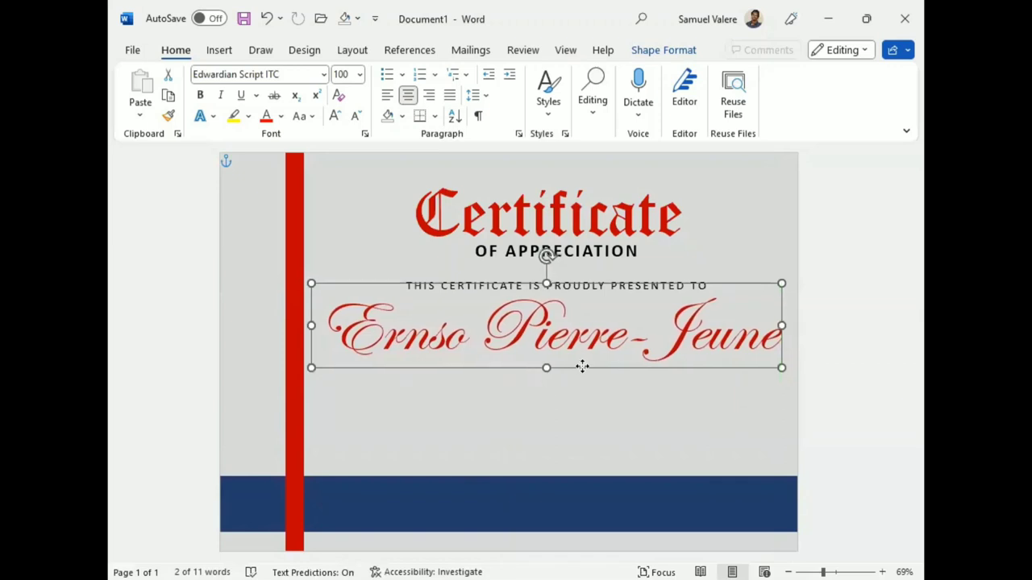
- Duplicate the THIS CERTIFICATE IS PROUDLY PRESENTED TO box and place the copy below the name
left_click(474, 401)
left_click(495, 279)
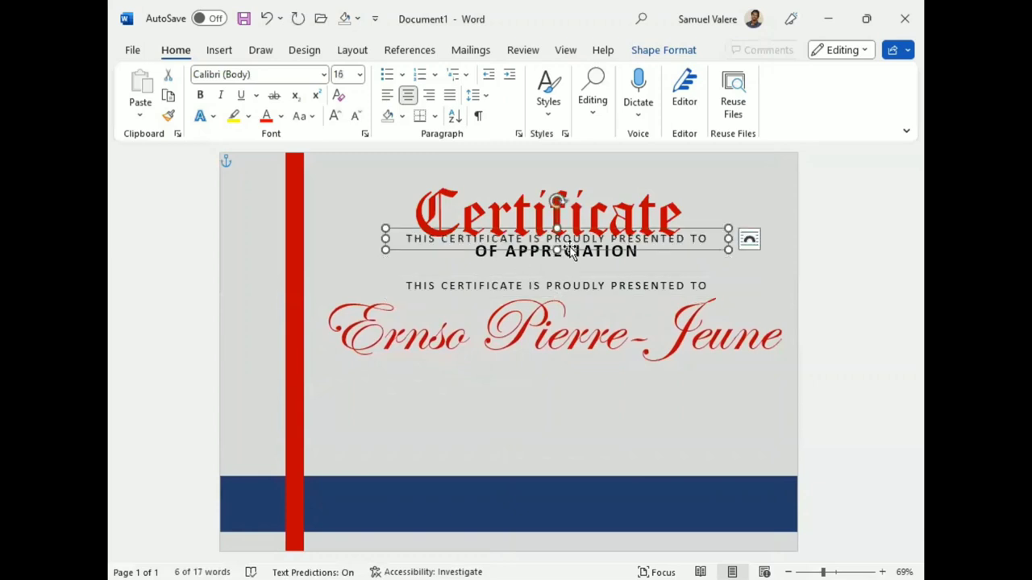
left_click_drag(523, 274, 521, 335, "ctrl")
left_click_drag(566, 392, 561, 380)
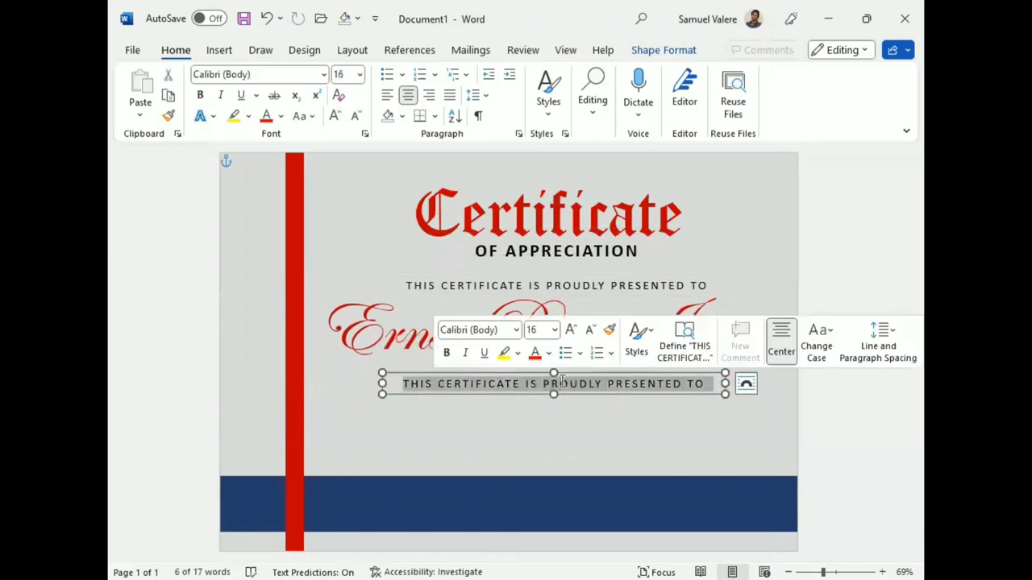
- Reset the copied line's character spacing to Normal
left_click(364, 135)
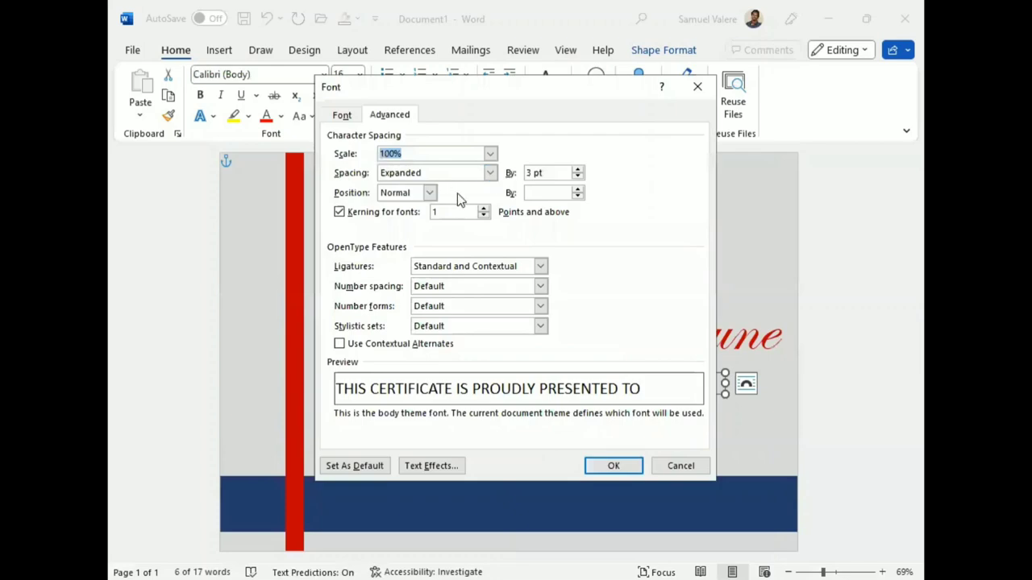
left_click(490, 173)
left_click(427, 189)
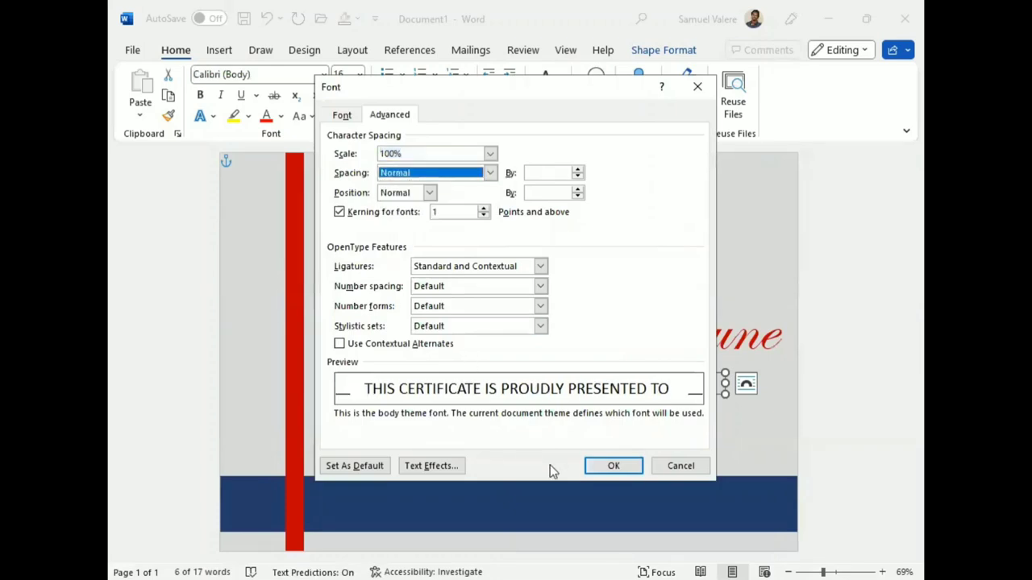
left_click(627, 470)
key("Return")
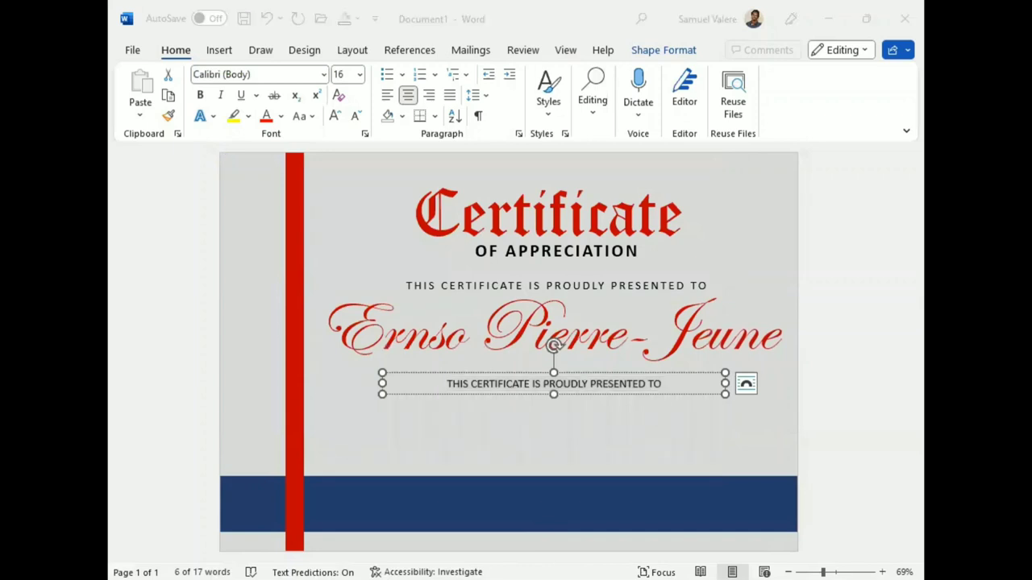
- Paste the appreciation message into the copied box, enlarge it to 18 pt, and fit the box
left_click(488, 374)
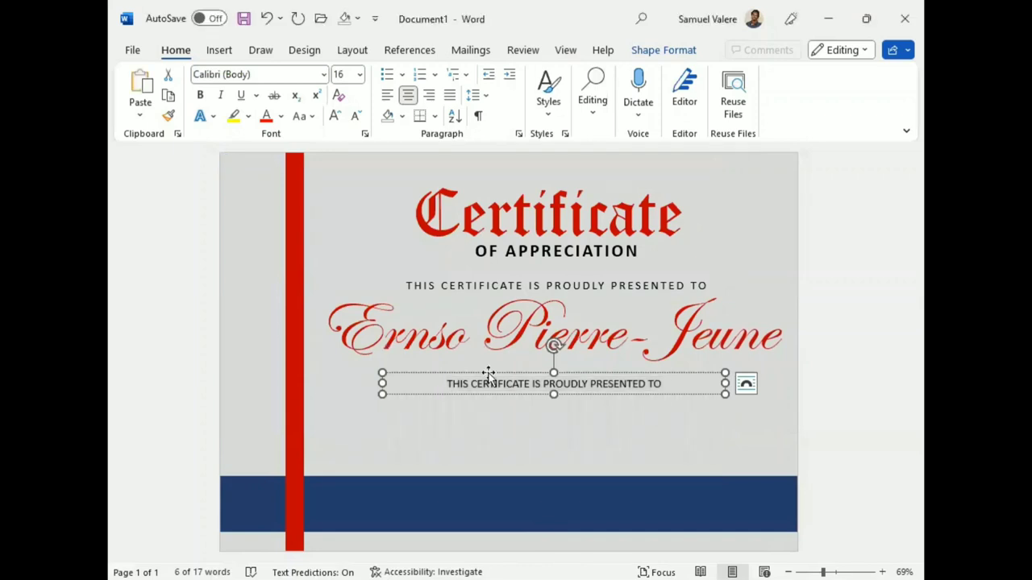
type("It's a great relief for any leader to have a team member who manages themselves. Your effort is deeply, deeply appreciated.")
left_click_drag(553, 395, 552, 424)
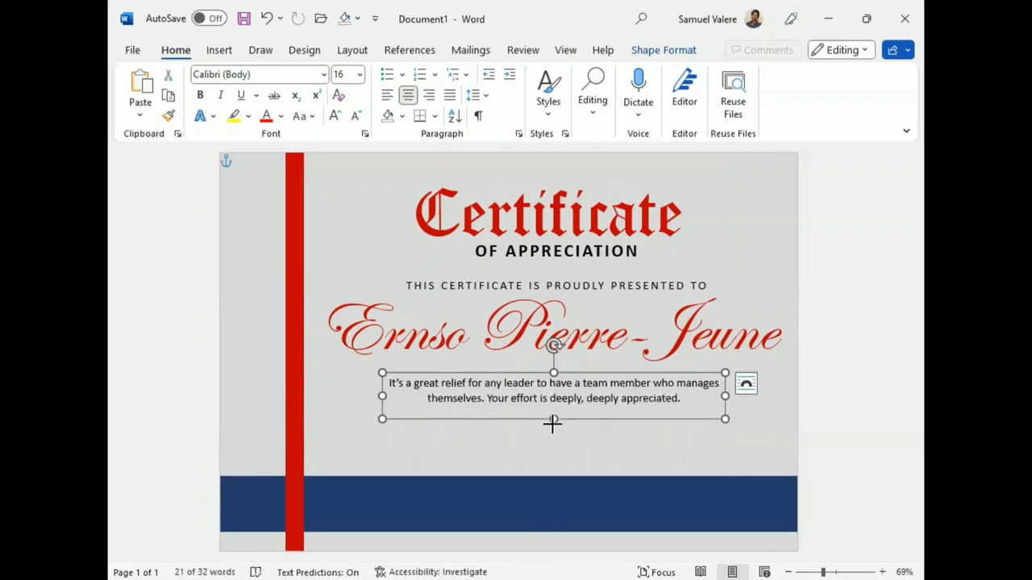
key("ctrl+a")
key("ctrl+shift+period")
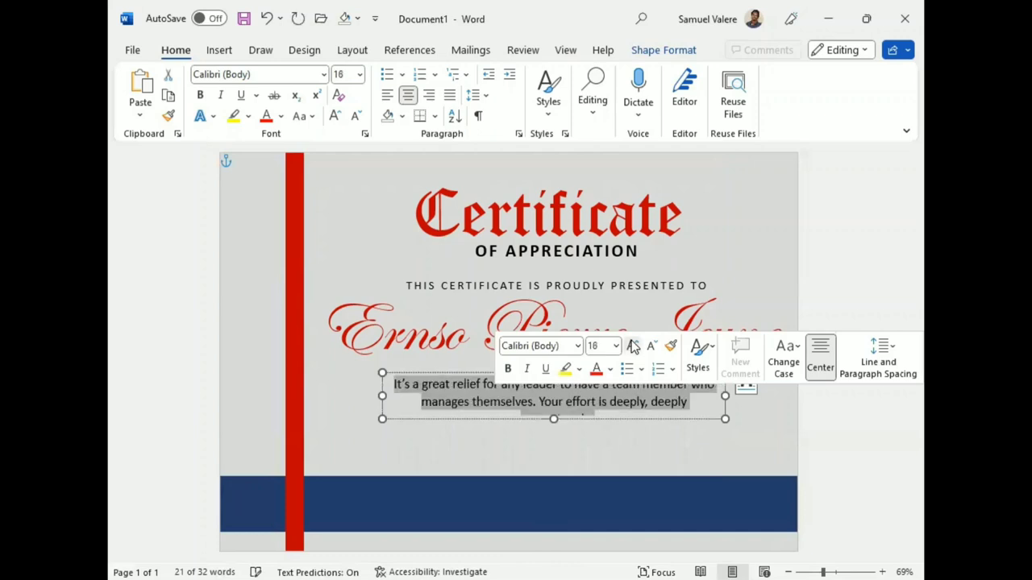
left_click_drag(555, 420, 556, 433)
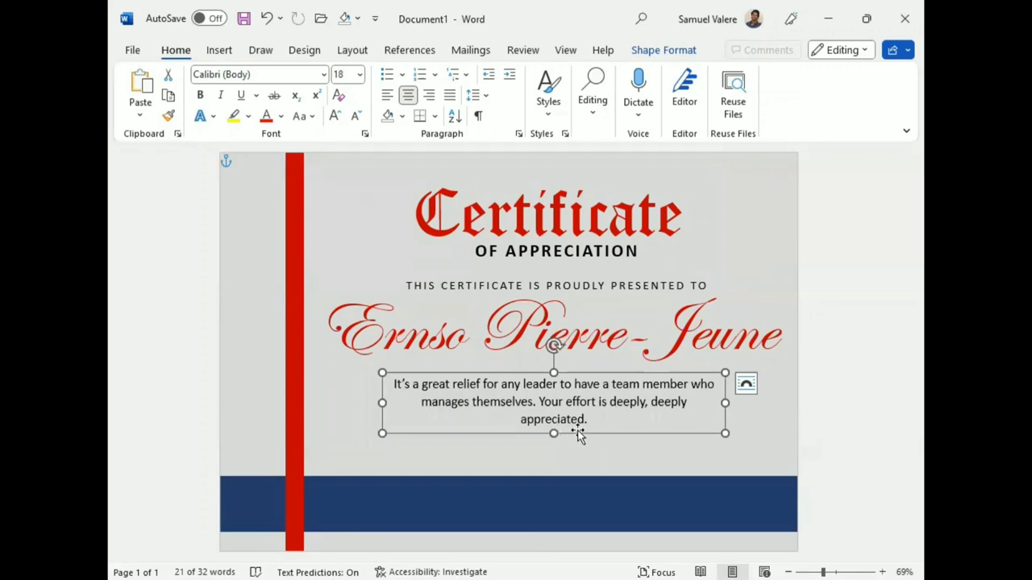
mouse_move(580, 418)
left_mouse_down()
mouse_move(583, 407)
mouse_move(576, 427)
left_mouse_up()
- Nudge the name and presented-to line down, then duplicate the message box just below it
left_click(606, 364)
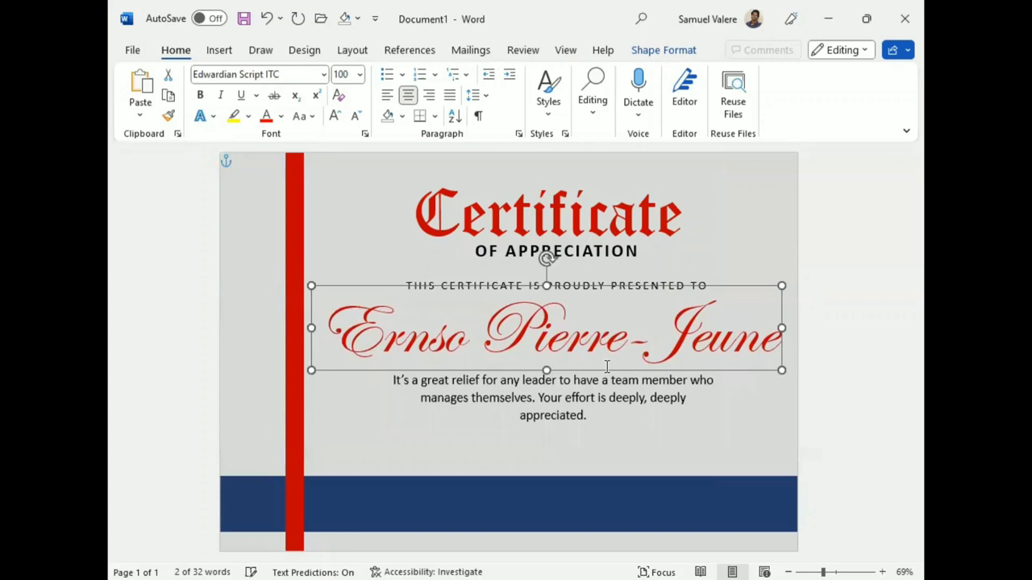
key("Down")
key("Down")
left_click(589, 276)
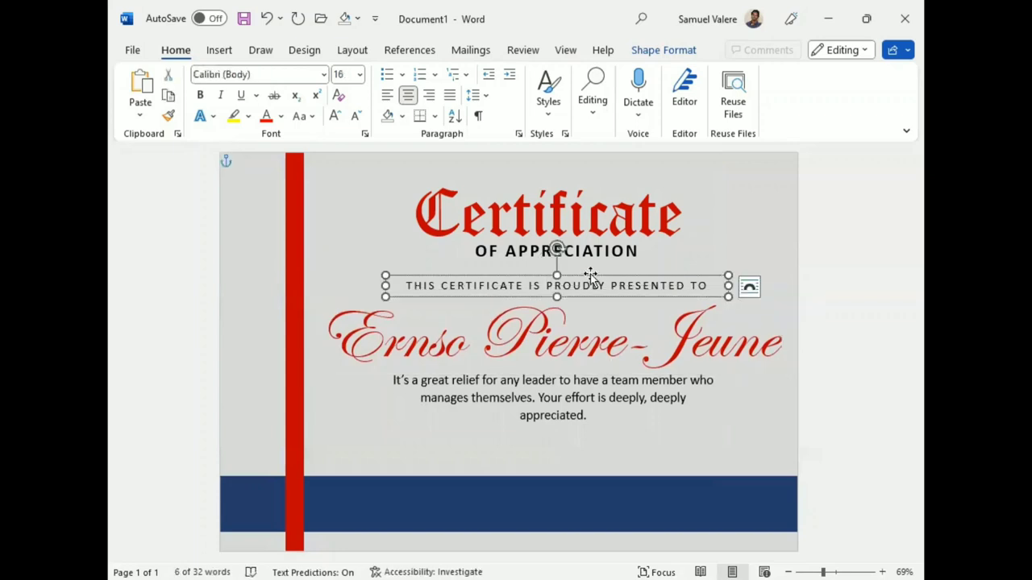
key("Down")
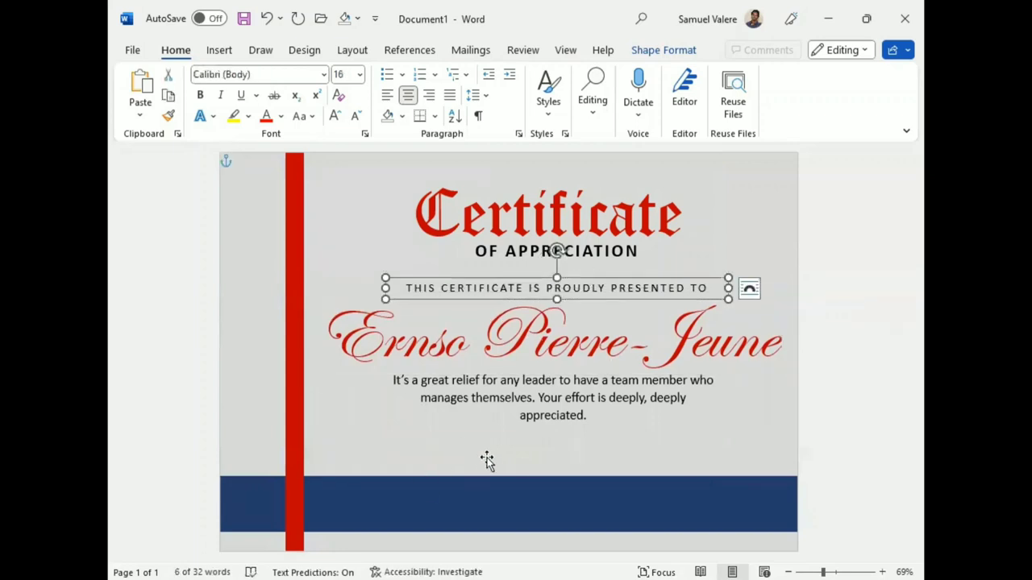
left_click(542, 418)
key("Escape")
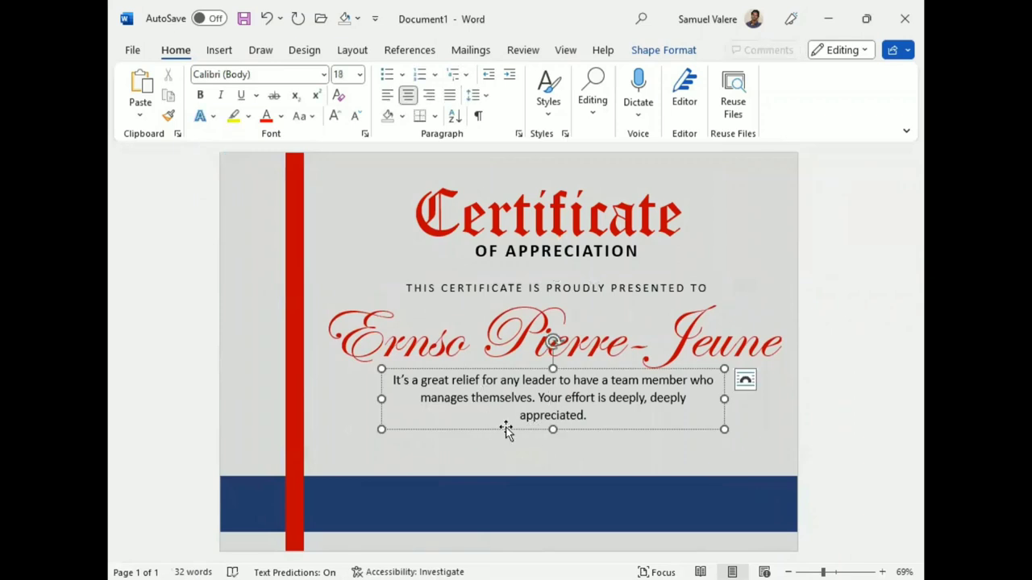
left_click(744, 379)
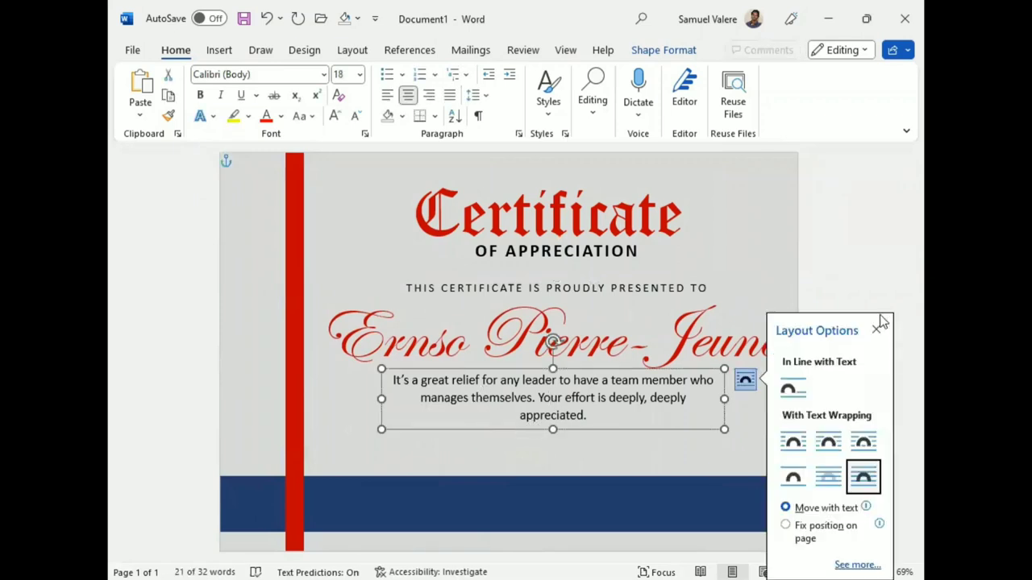
left_click_drag(604, 369, 597, 399)
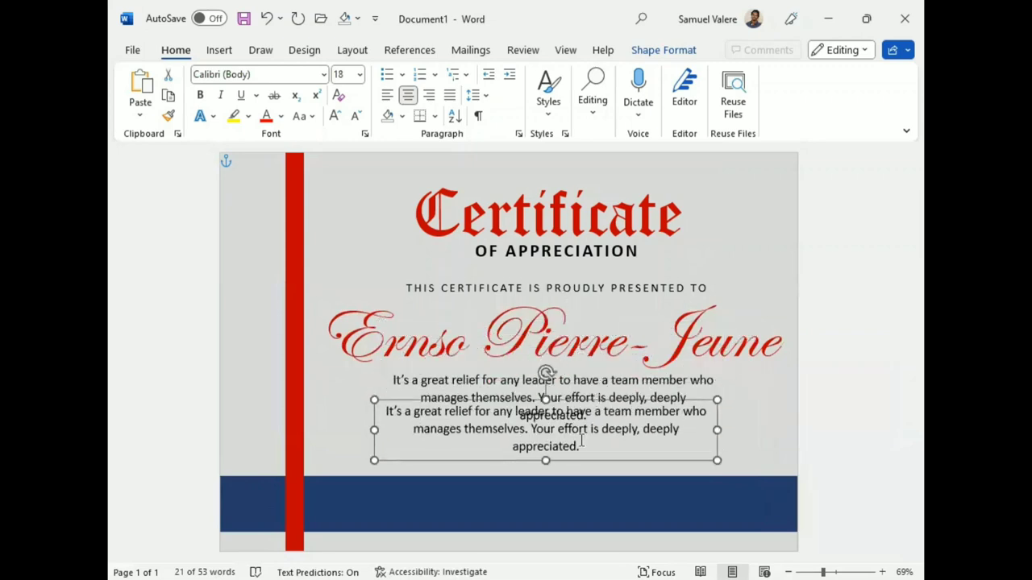
- Replace the duplicate's text with 'DATE | MONTH | YEAR' at 16 pt in a shorter box
triple_click(581, 441)
key("Delete")
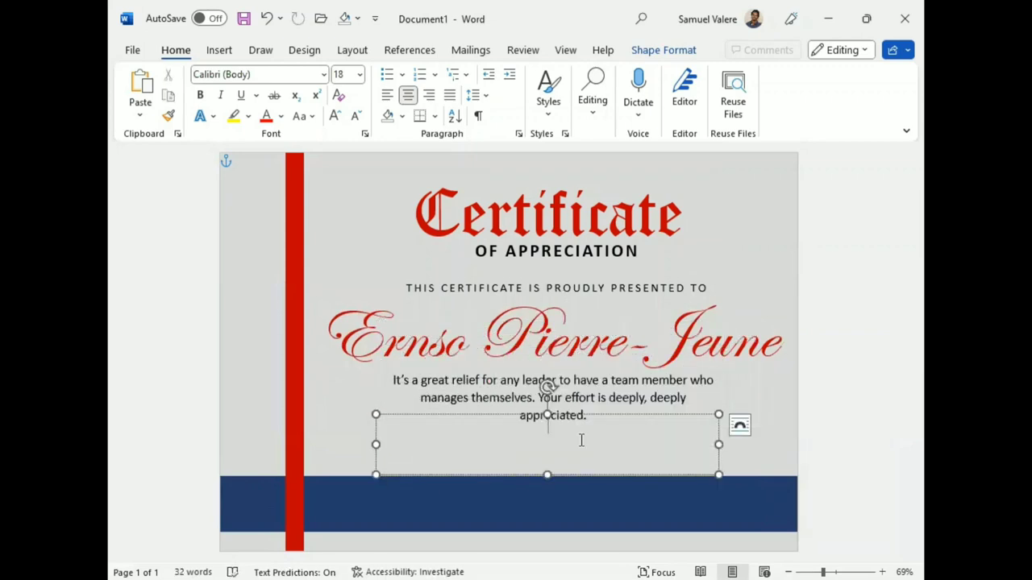
type("D")
type("ATE")
type(" |")
type(" MO")
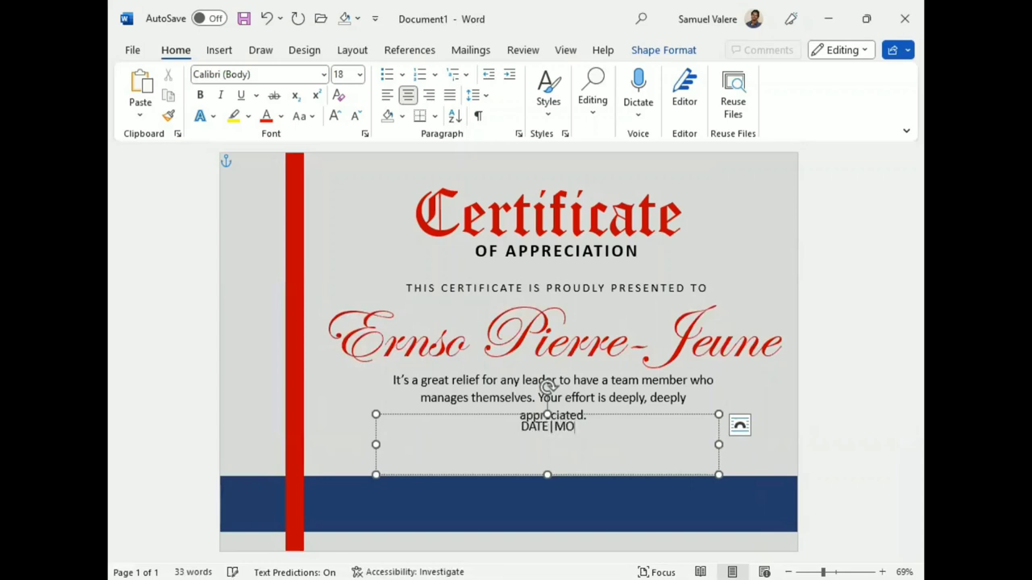
type("NTH | ")
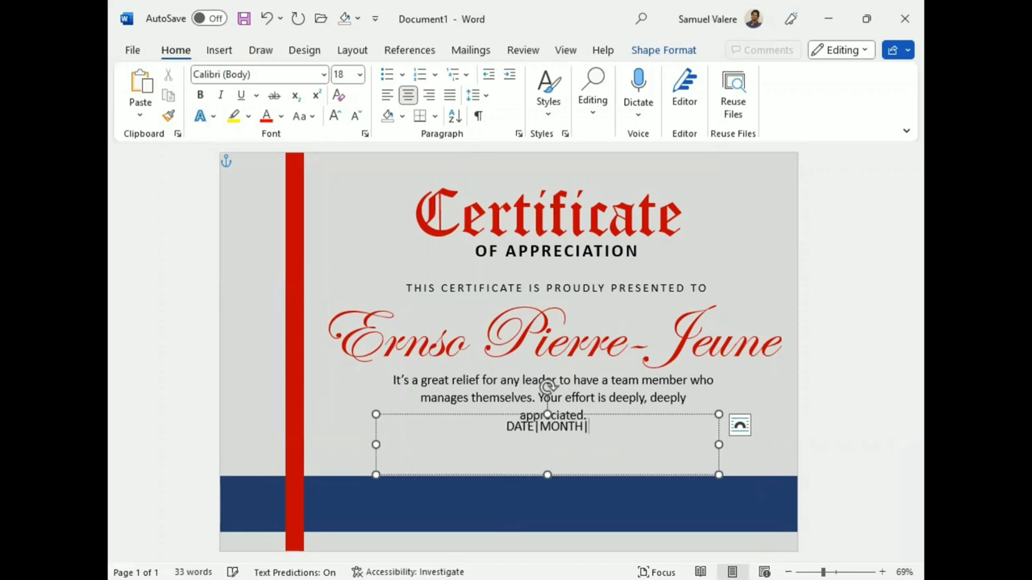
type("YEA")
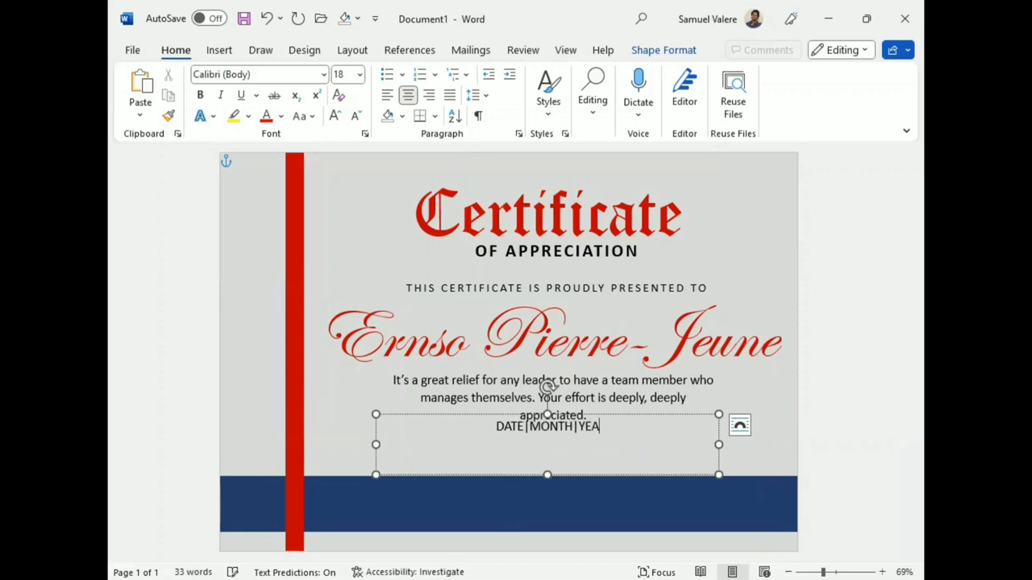
type("R")
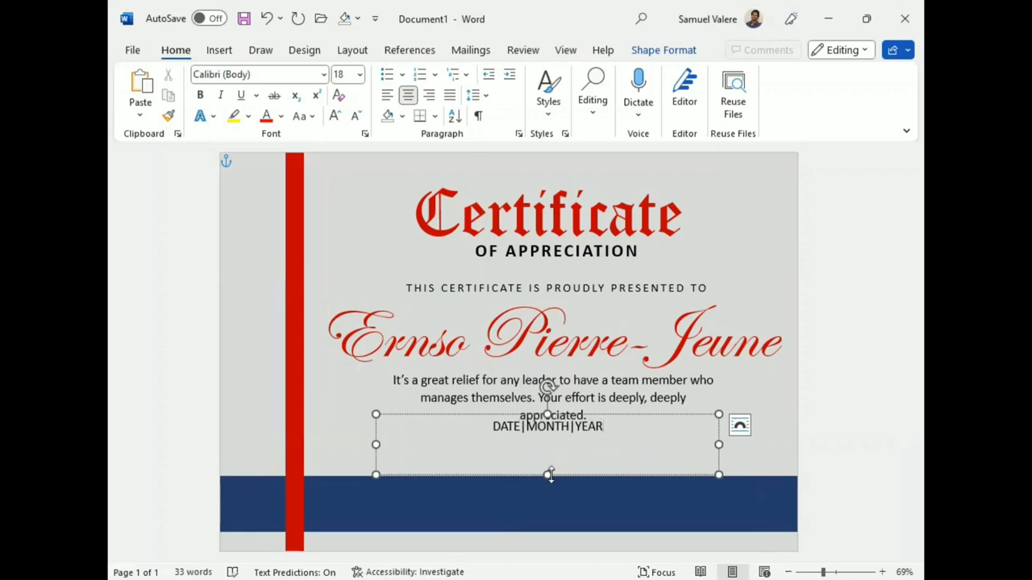
left_click_drag(547, 475, 547, 456)
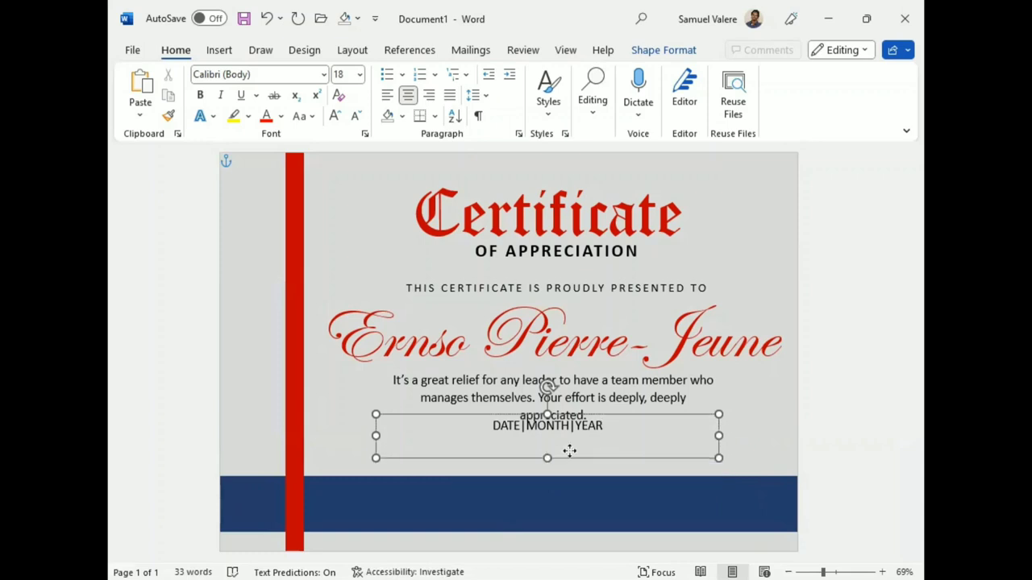
double_click(569, 451)
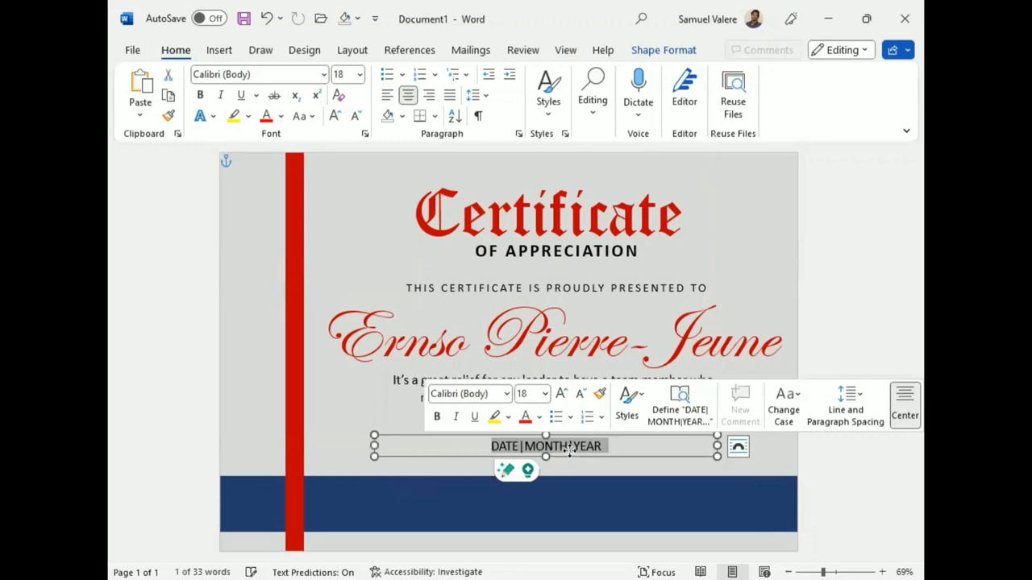
left_click(579, 393)
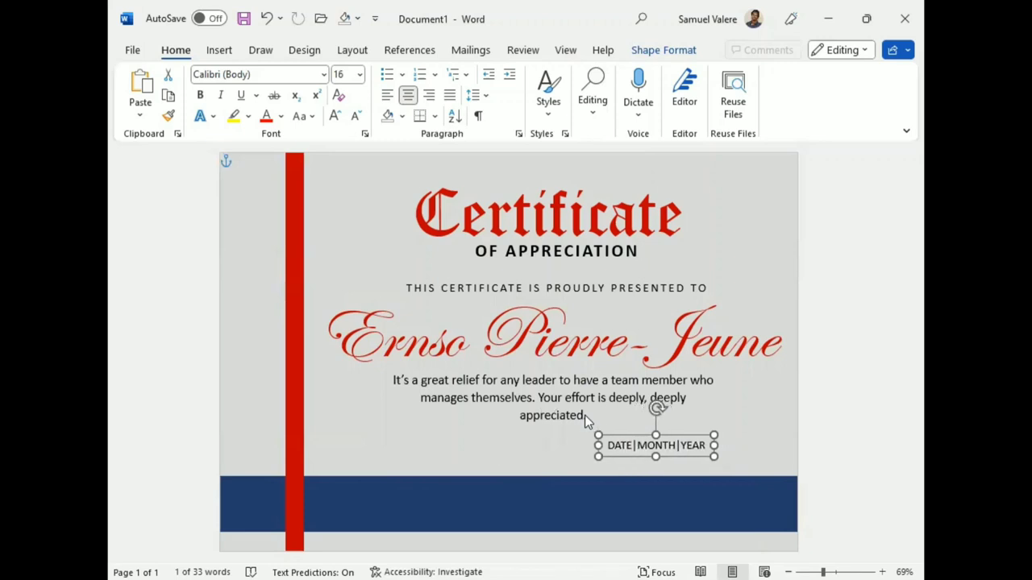
- Reposition the date box, undoing stray edits to keep the full DATE|MONTH|YEAR text
key("Left")
key("Left")
key("Left")
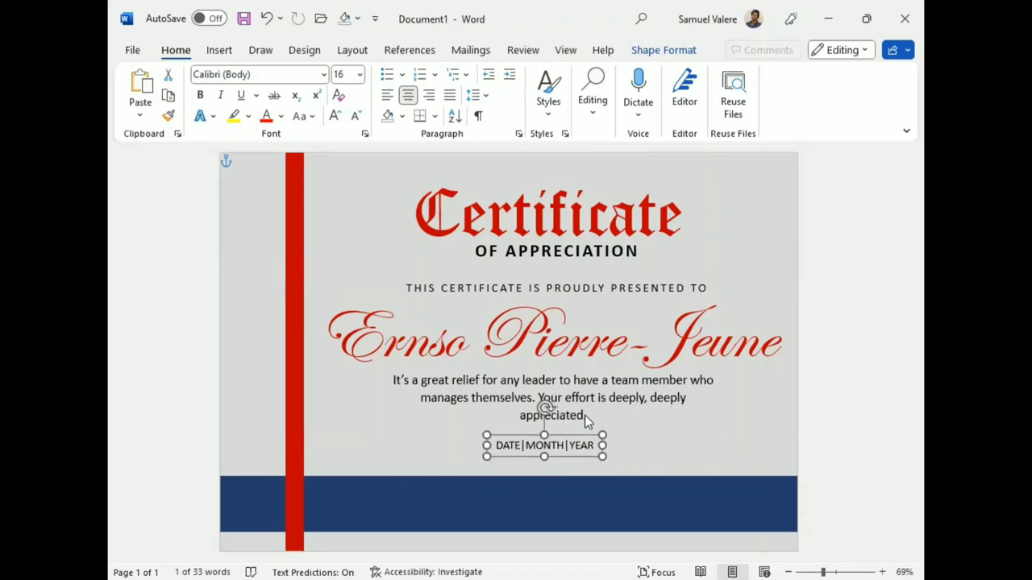
key("Left")
key("ctrl+z")
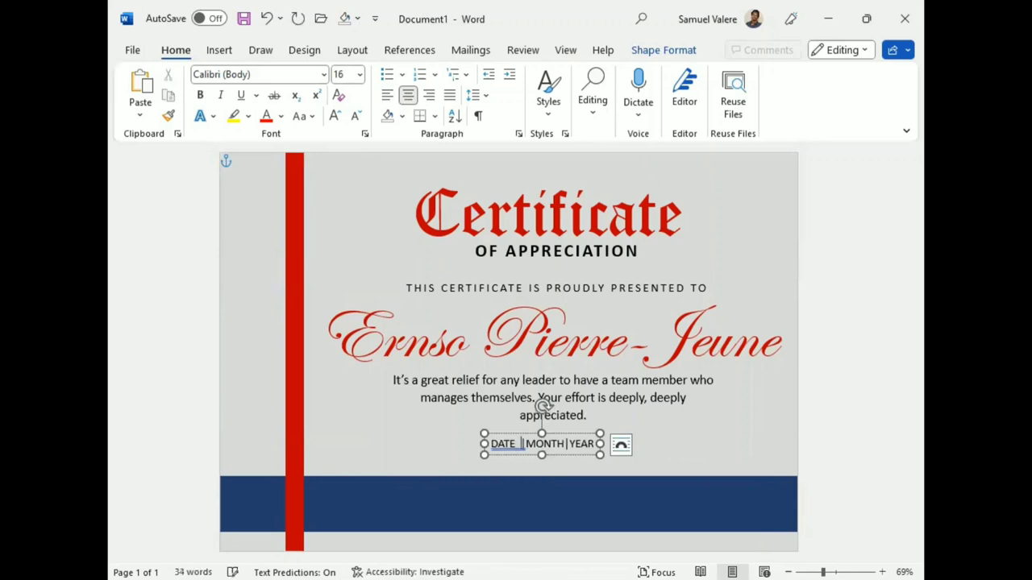
key("ctrl+z")
key("ctrl+z")
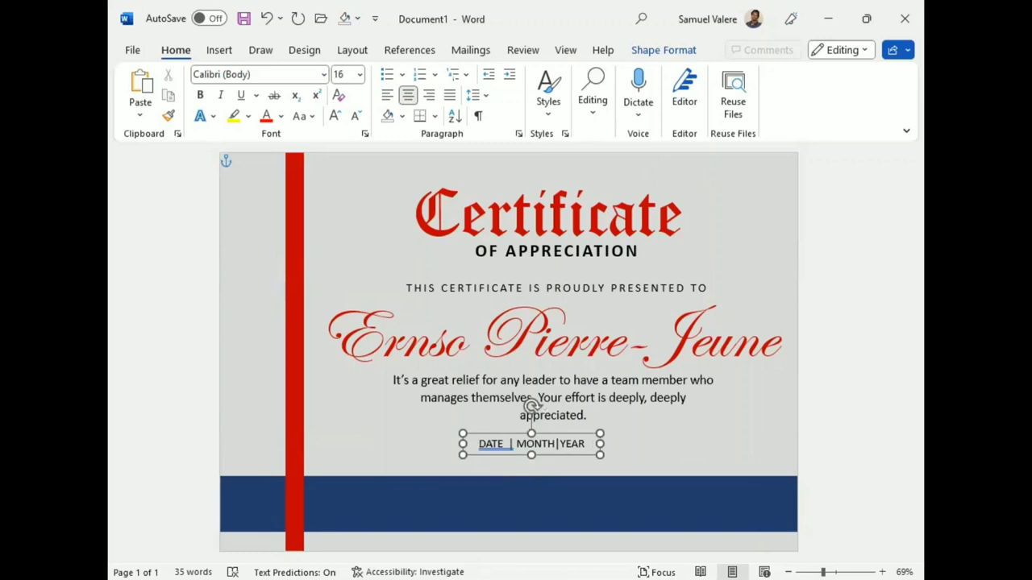
key("ctrl+y")
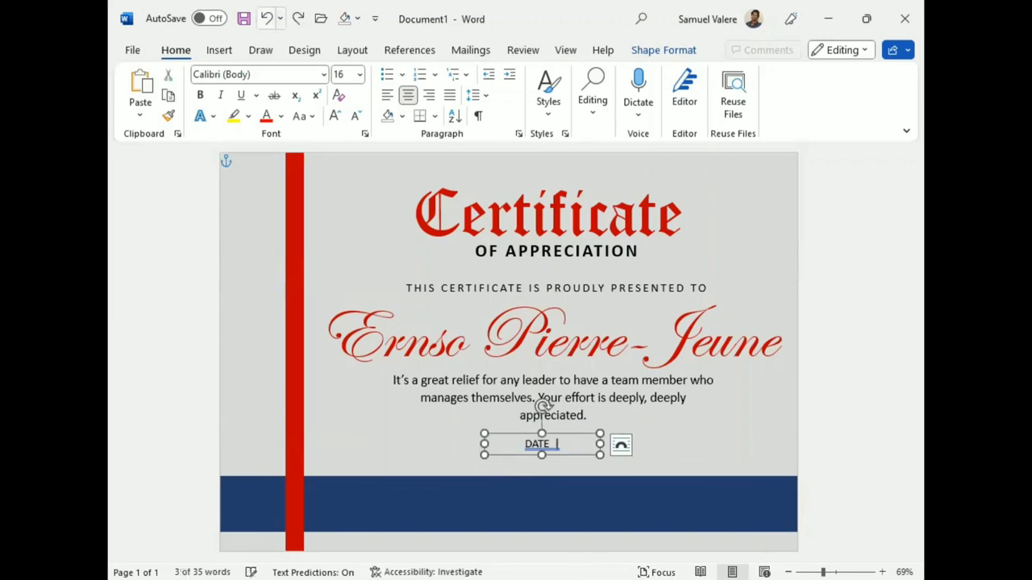
key("ctrl+z")
key("ctrl+z")
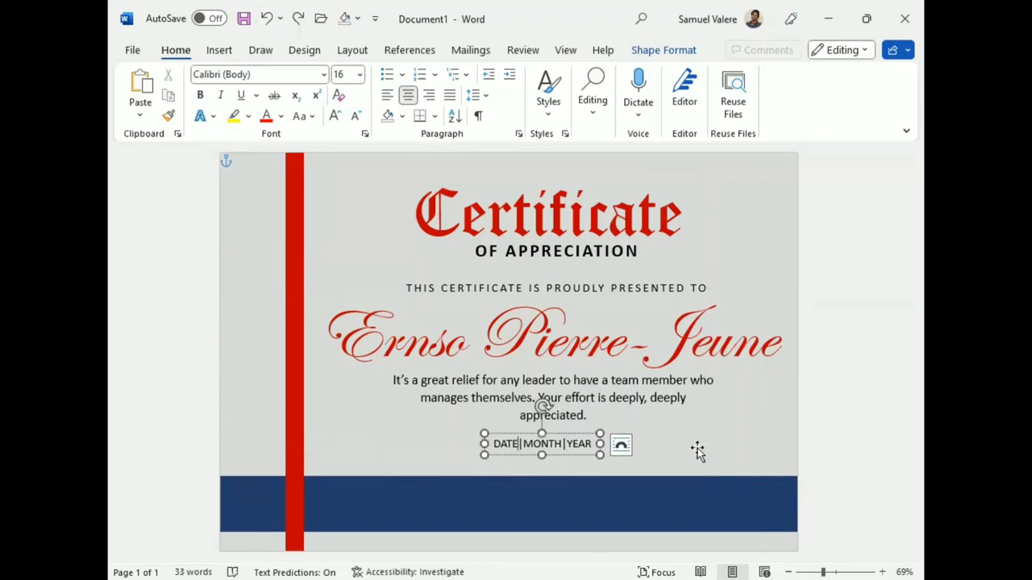
left_click(652, 449)
left_click(552, 457)
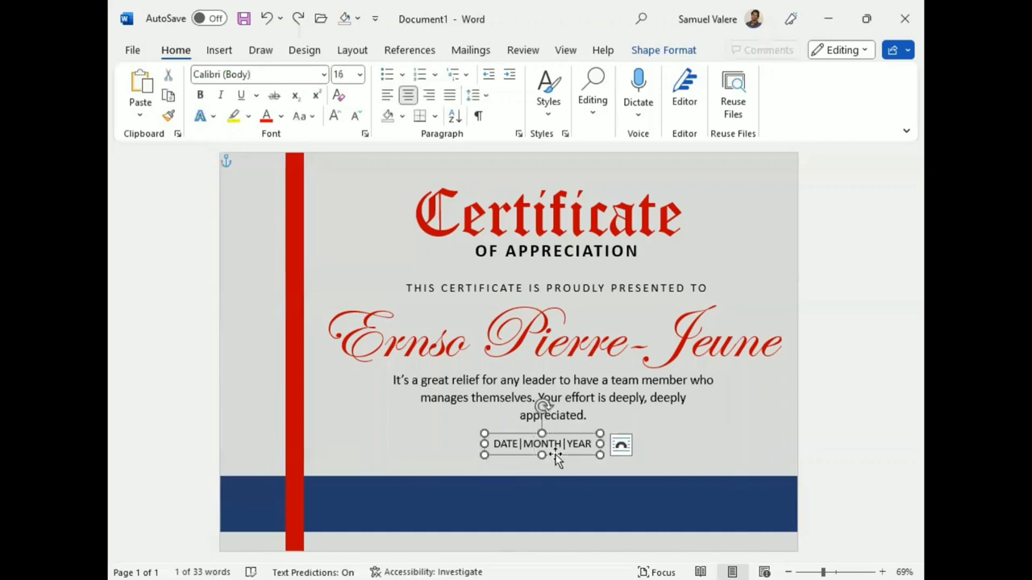
left_click_drag(552, 456, 552, 464)
- Make the date text bold, restore the box after an accidental delete, and settle its position
triple_click(548, 449)
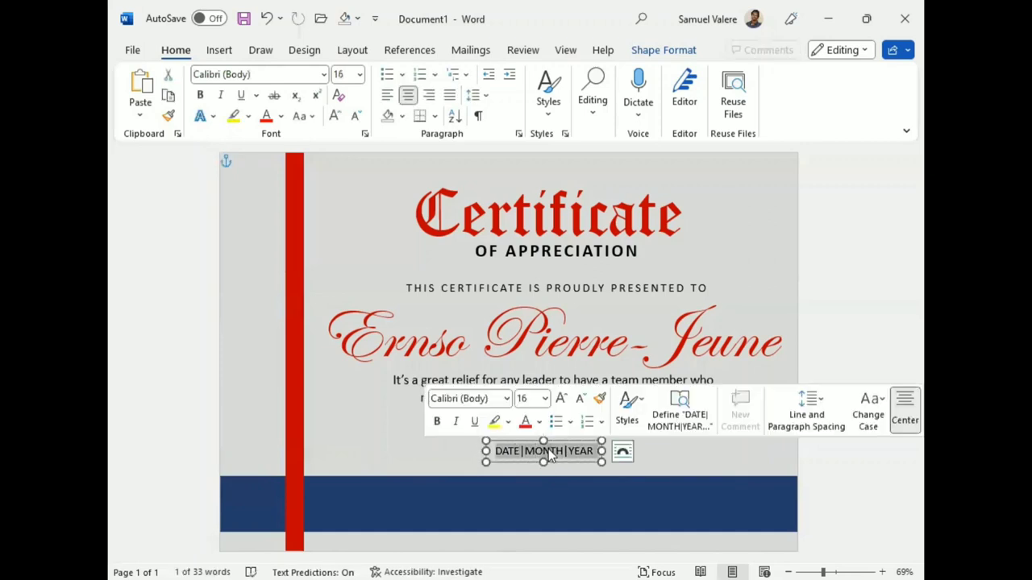
left_click(436, 421)
left_click(664, 474)
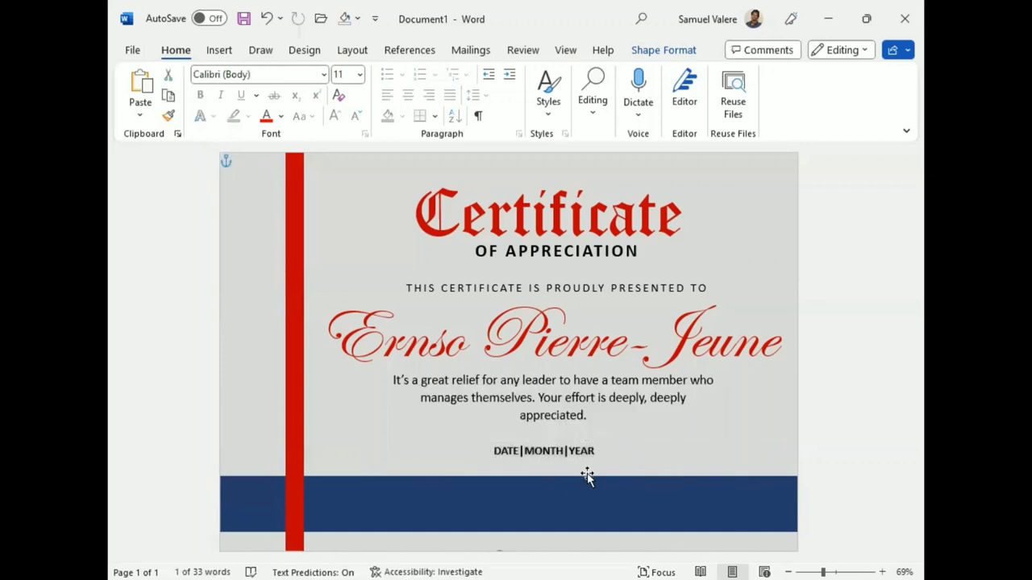
left_click(549, 464)
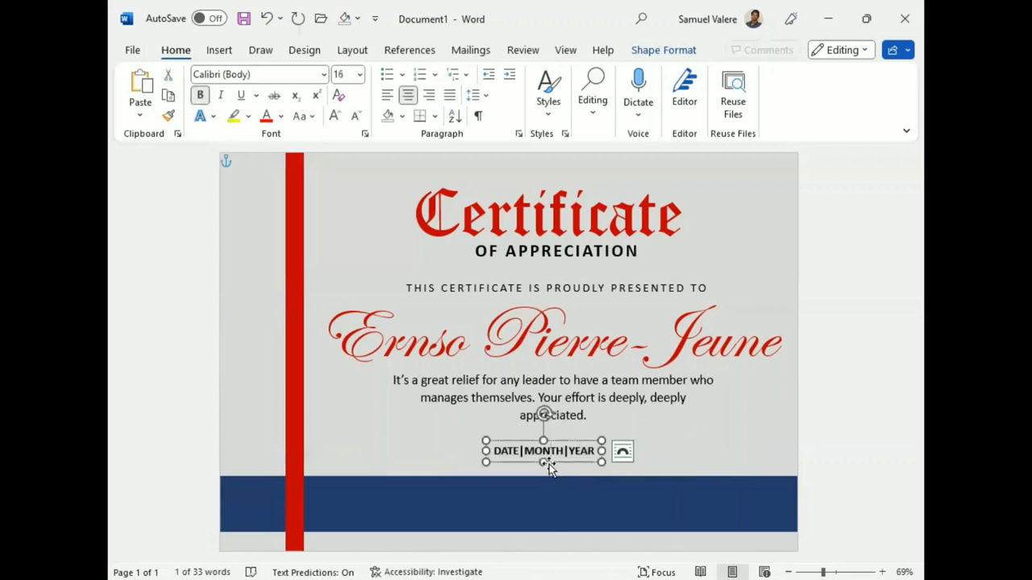
key("Delete")
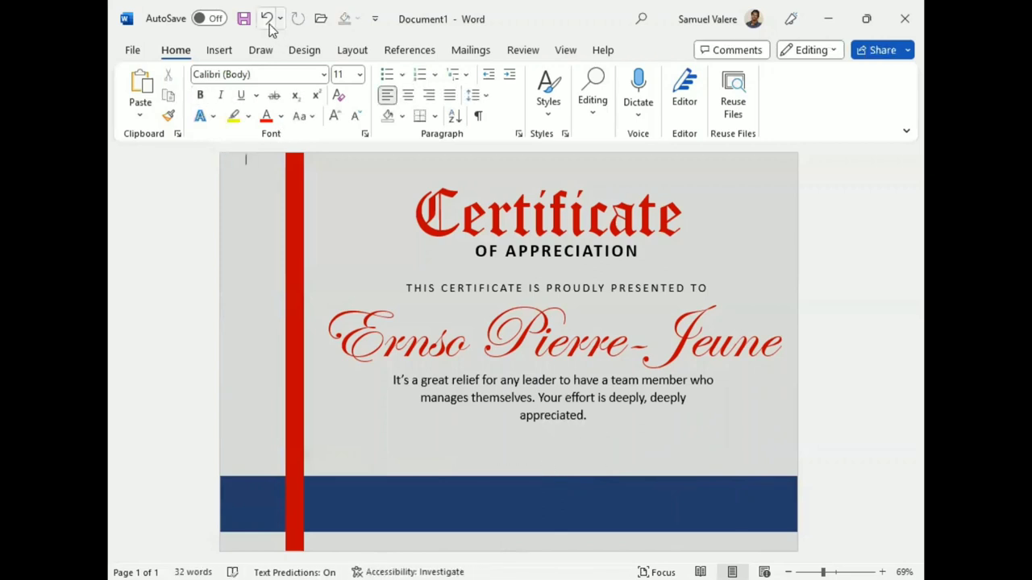
left_click(267, 19)
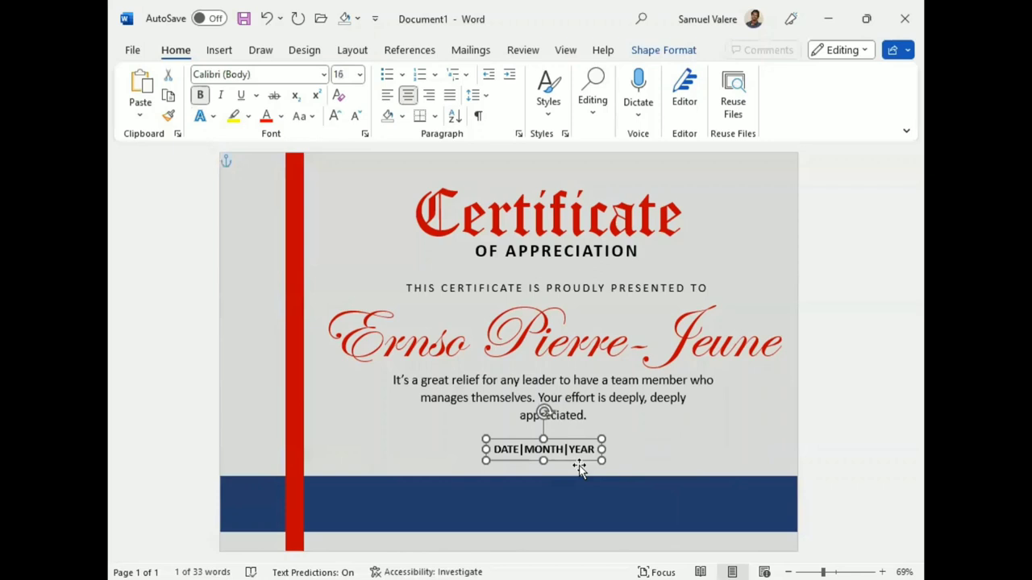
left_click_drag(580, 470, 580, 468)
- Draw a small five-point star just below the date line
left_click(216, 54)
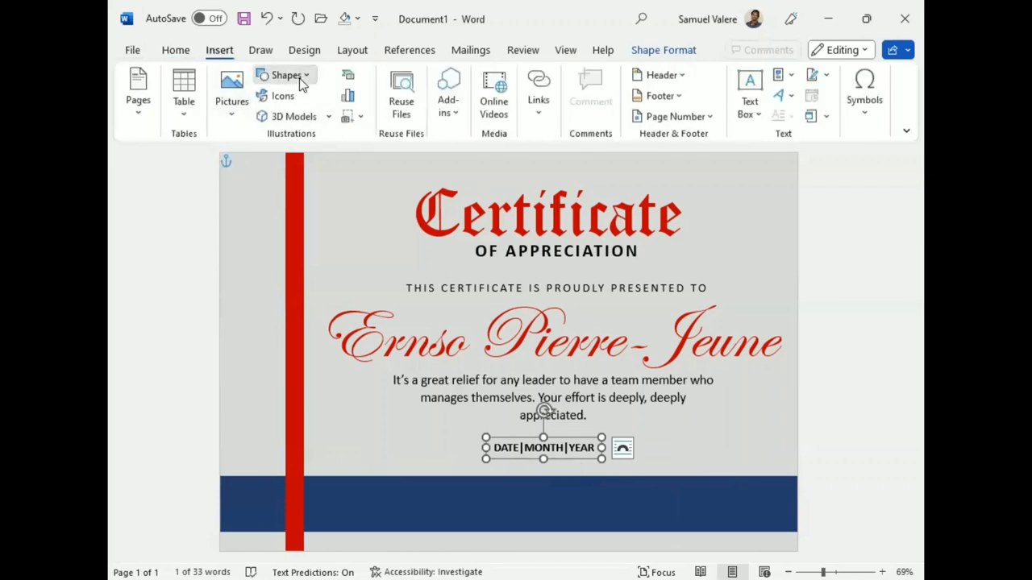
left_click(300, 81)
scroll(375, 297, "down", 3)
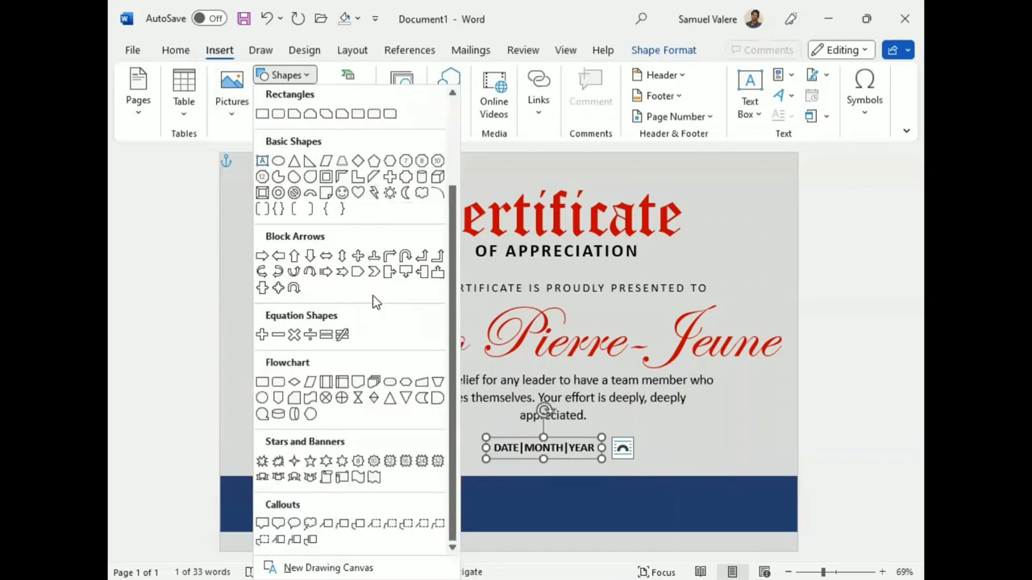
left_click(309, 462)
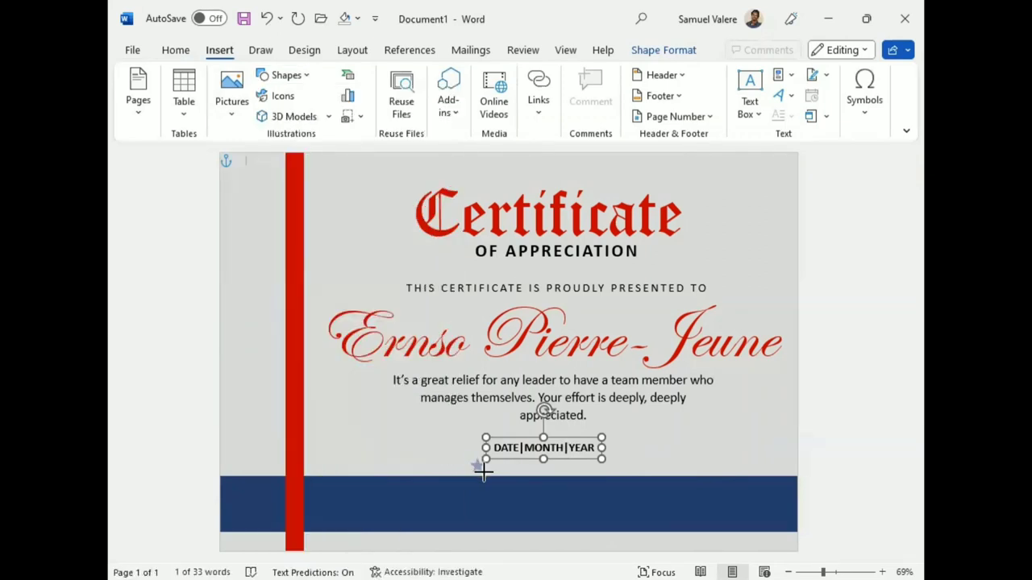
mouse_move(484, 474)
left_mouse_down()
mouse_move(478, 465)
mouse_move(495, 467)
left_mouse_up()
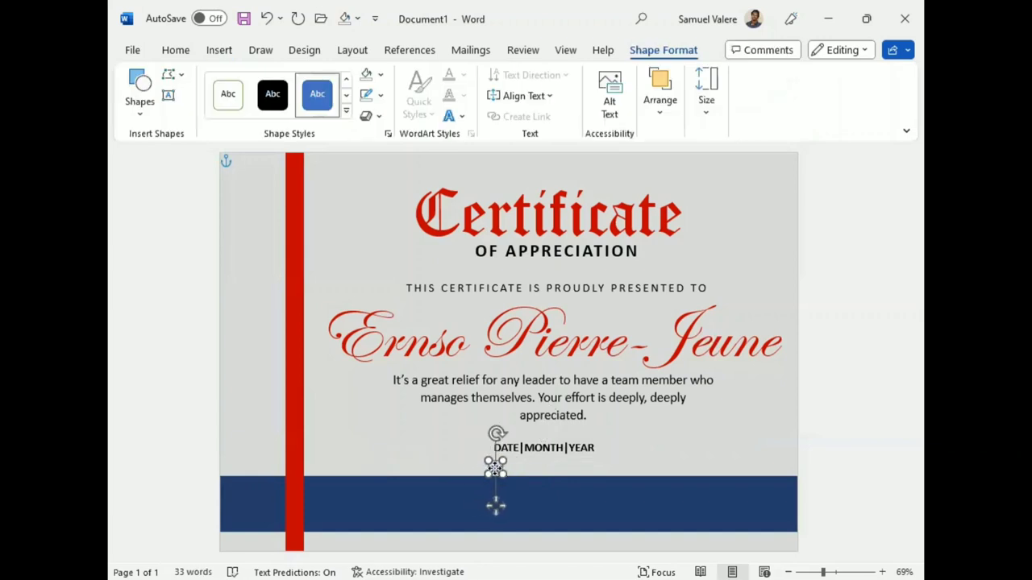
key("Up")
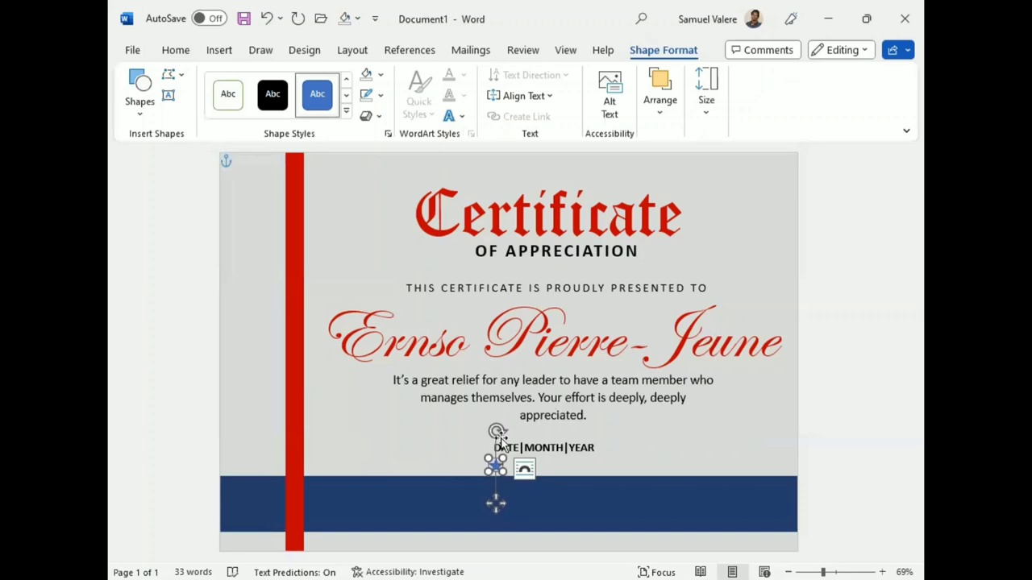
- Give the star no outline and a dark blue fill, then save with Ctrl+S
left_click(381, 96)
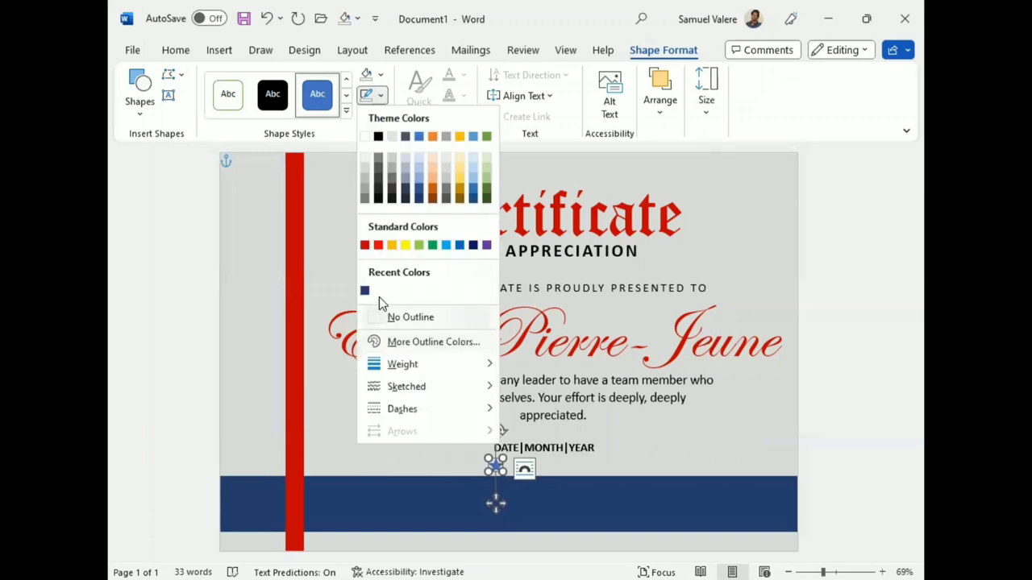
left_click(386, 170)
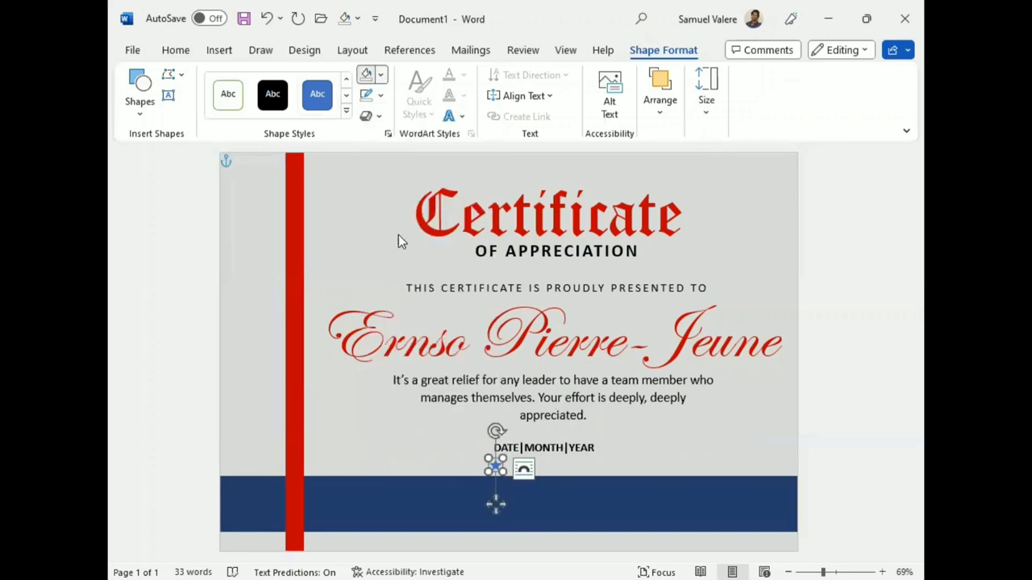
left_click(381, 74)
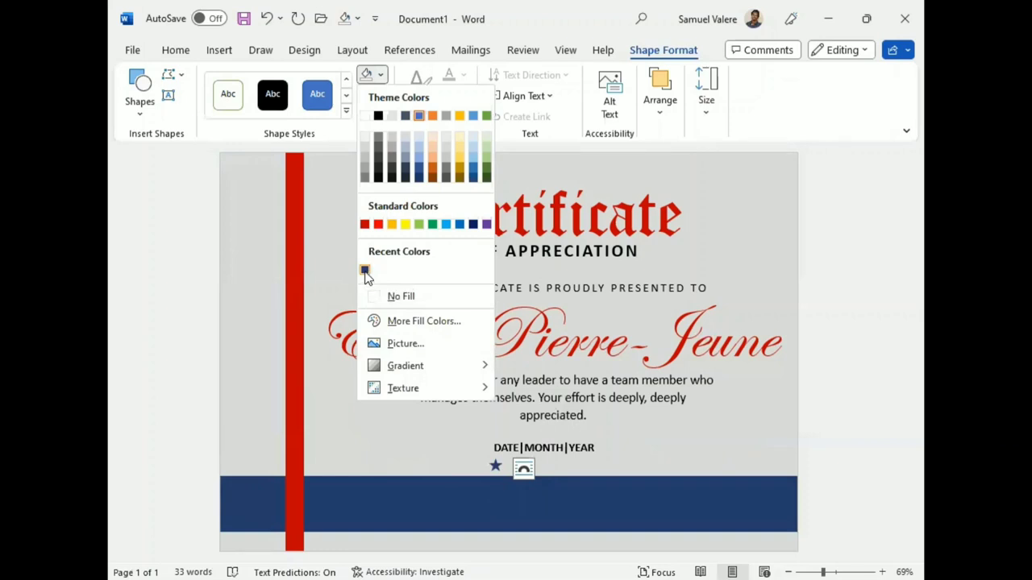
left_click(364, 270)
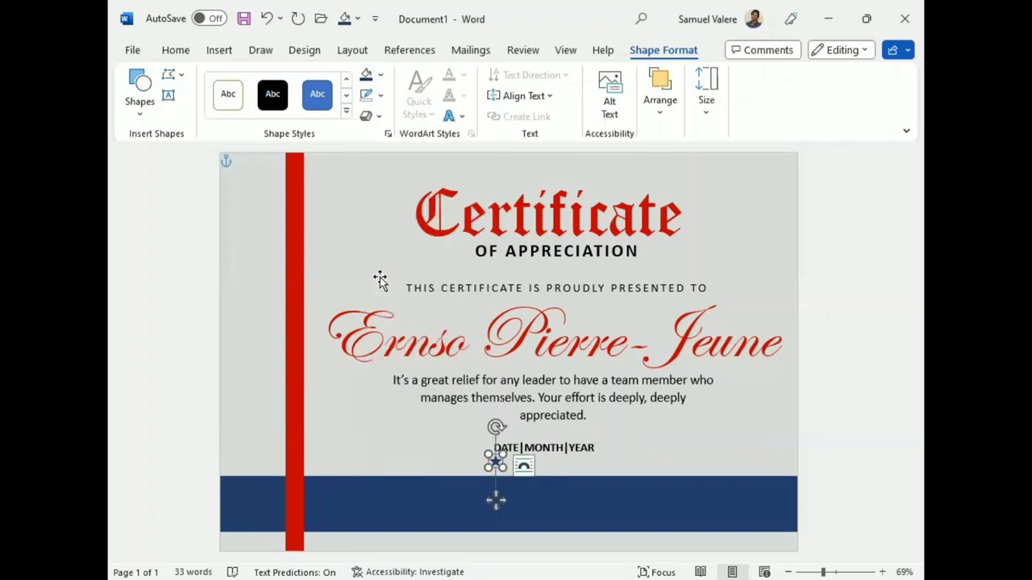
key("ctrl+s")
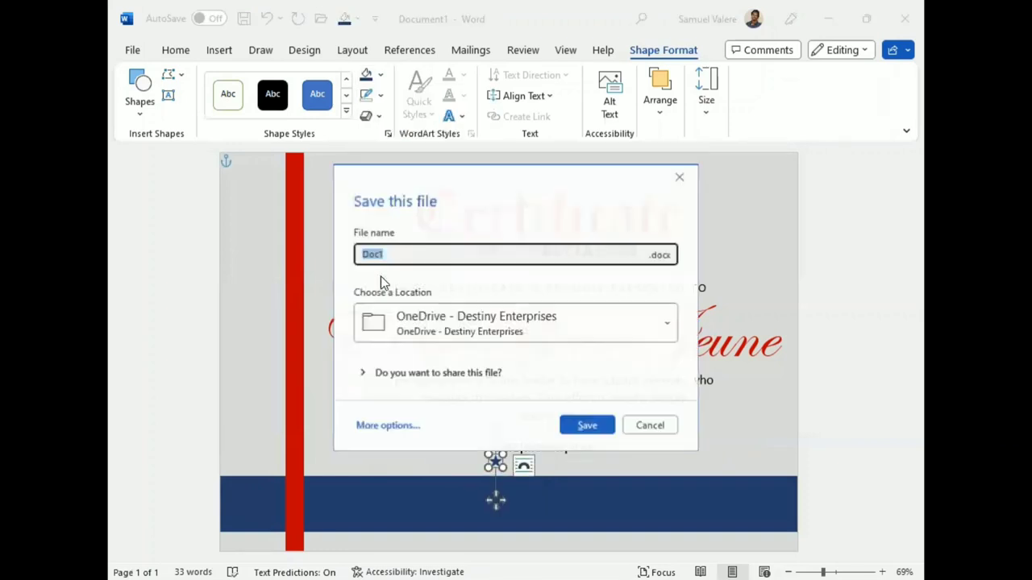
- Dismiss the save prompt and make copies of the star to its right
left_click(659, 430)
mouse_move(494, 451)
left_mouse_down()
mouse_move(512, 498)
mouse_move(509, 415)
mouse_move(530, 461)
mouse_move(549, 461)
left_mouse_up()
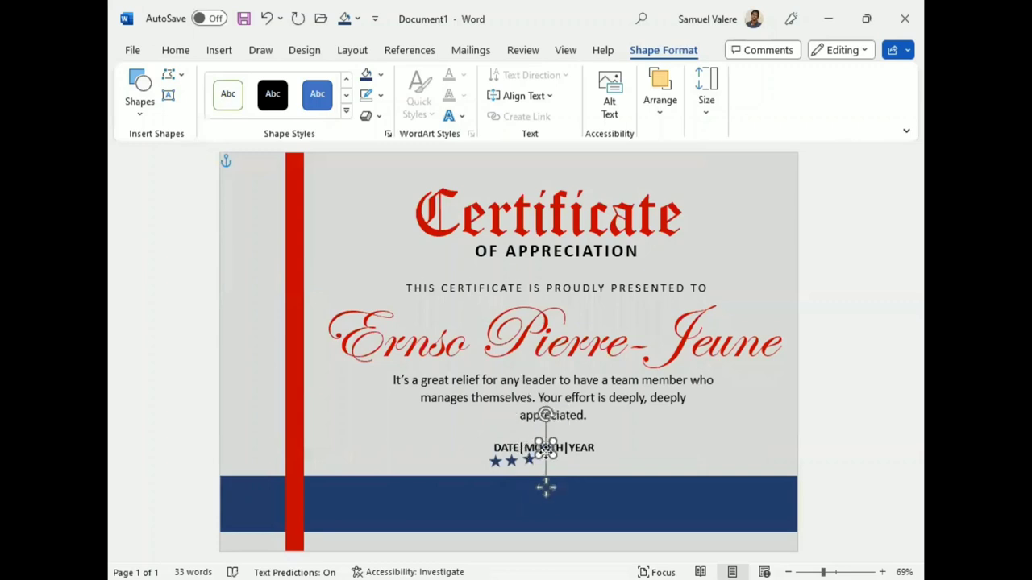
mouse_move(548, 500)
left_mouse_down()
mouse_move(567, 484)
mouse_move(567, 500)
mouse_move(582, 498)
left_mouse_up()
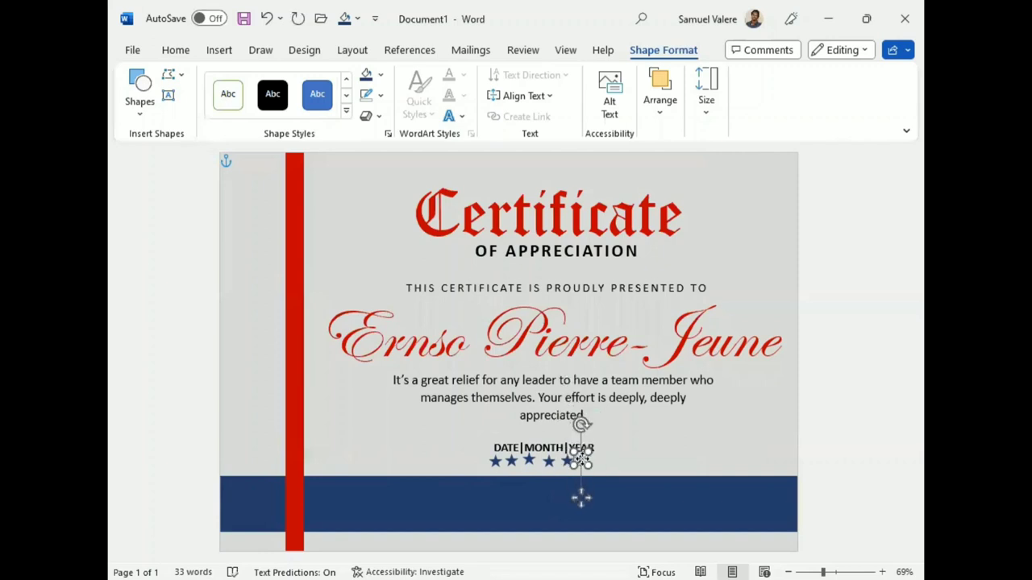
left_click(673, 434)
left_click_drag(582, 460, 583, 499)
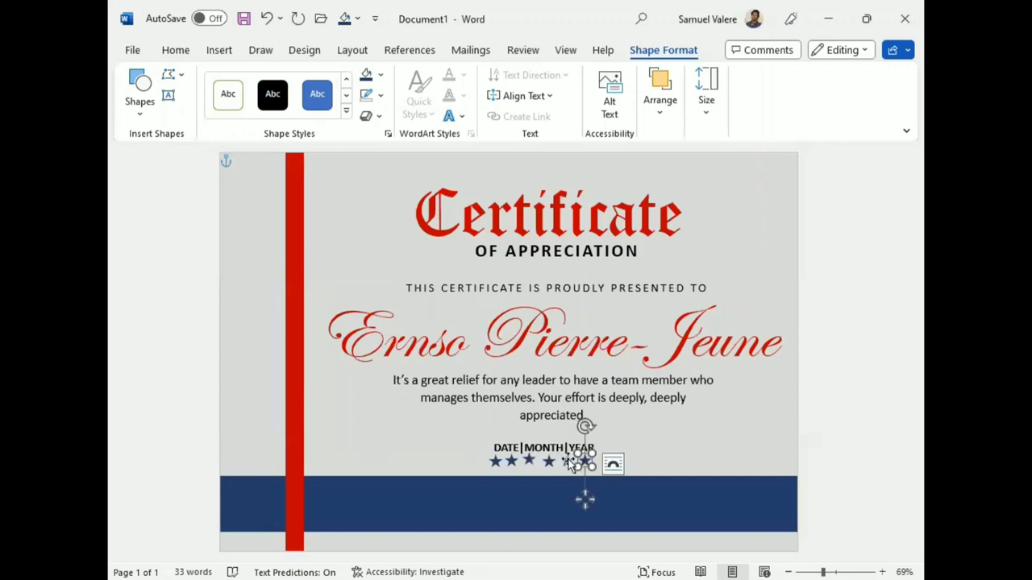
- Shift the stars into an evenly spaced row of six beneath the date line
left_click_drag(569, 461, 552, 461)
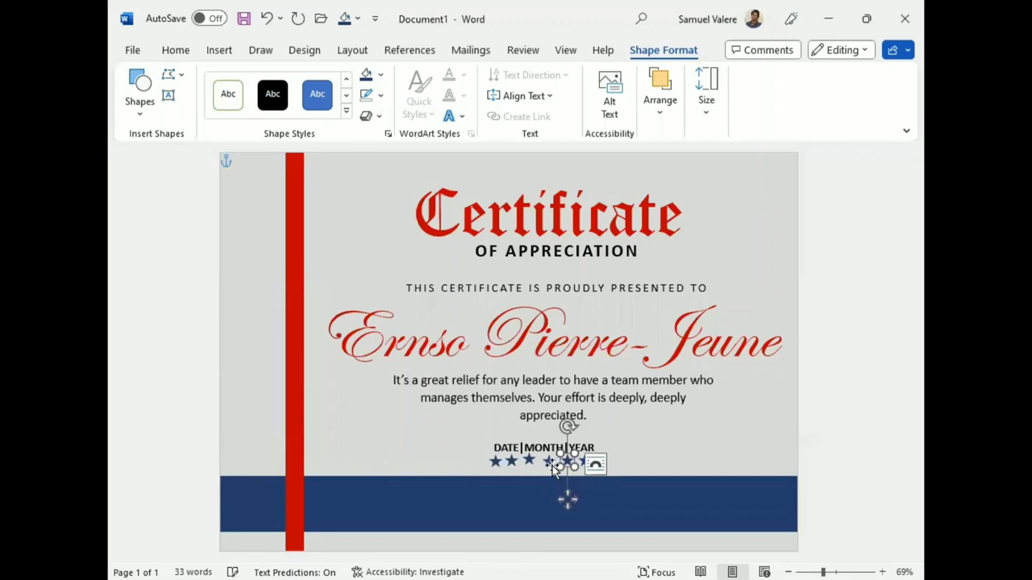
left_click_drag(550, 467, 526, 463)
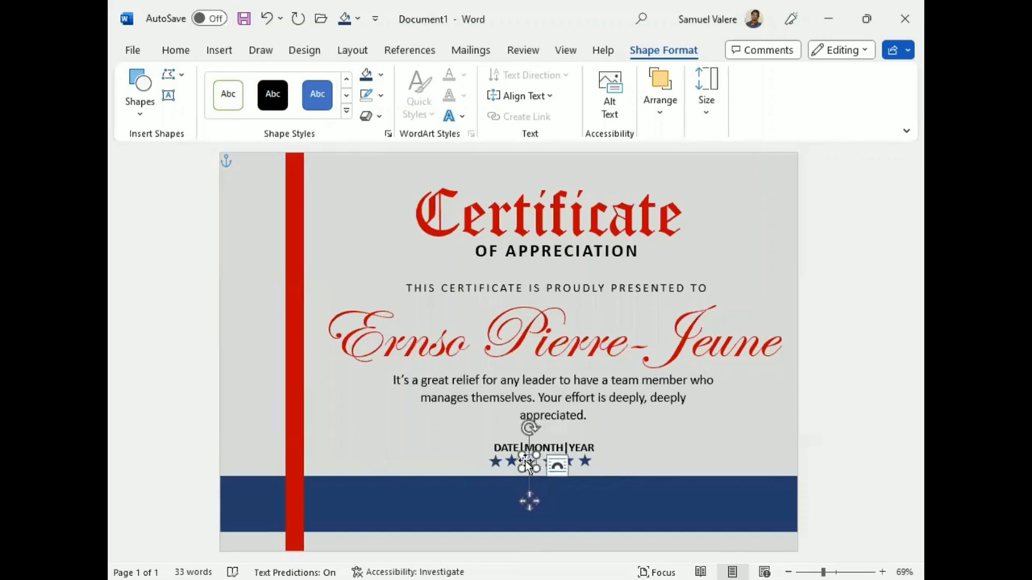
key("Right")
key("Right")
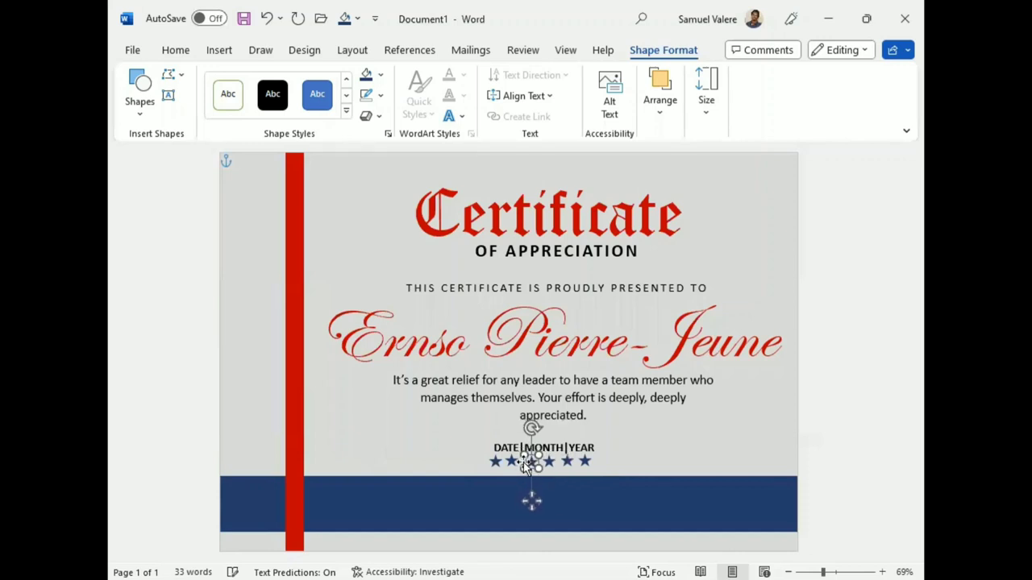
left_click_drag(519, 466, 495, 467)
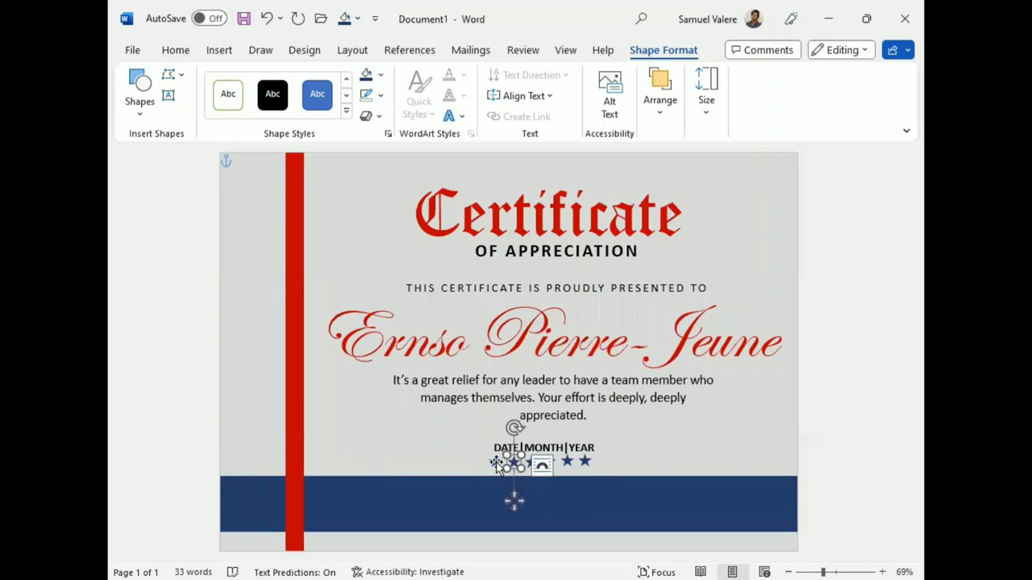
left_click(633, 465)
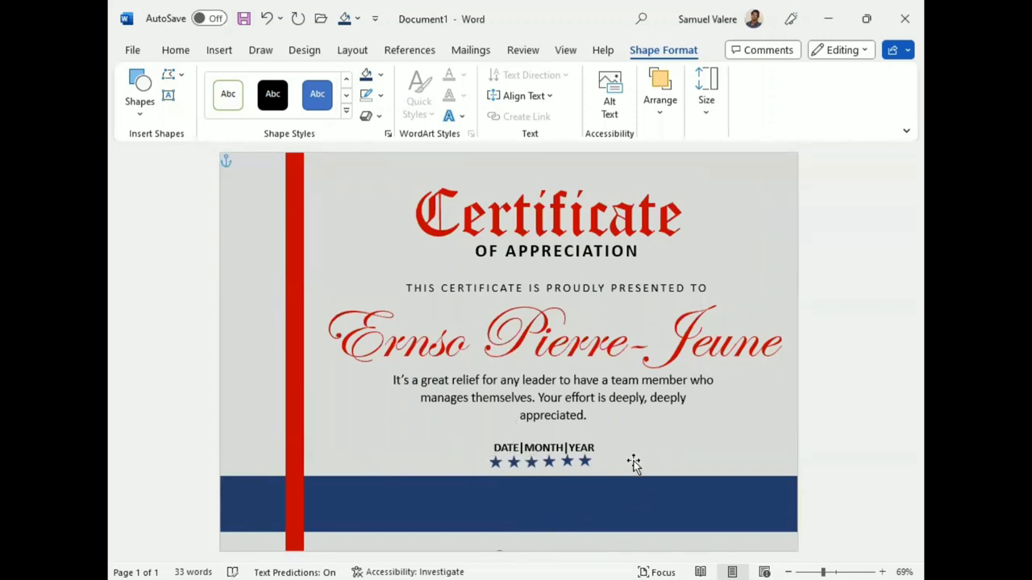
left_click(566, 465)
left_click_drag(569, 474, 548, 465)
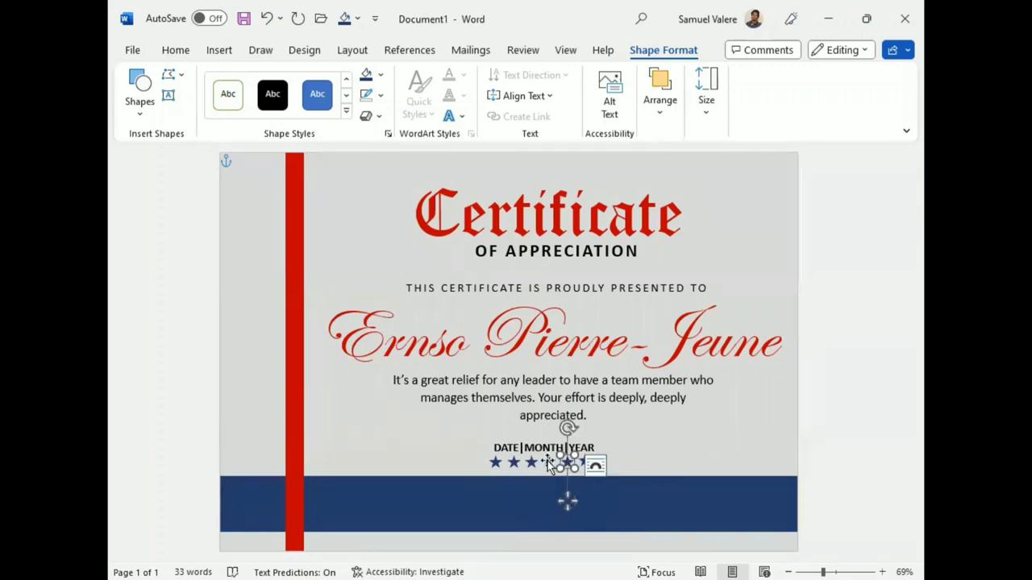
left_click(617, 463)
left_click(566, 466)
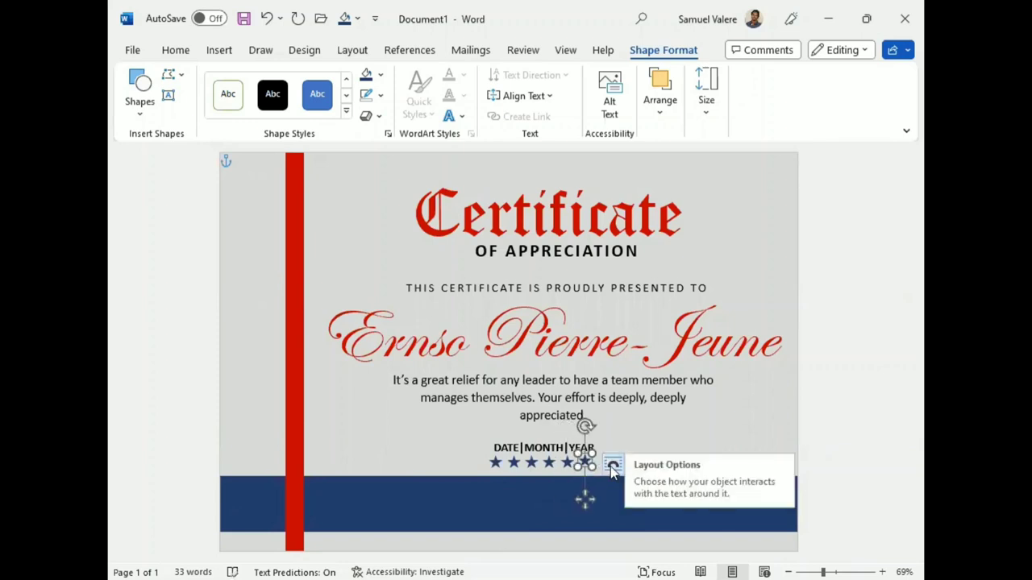
left_click_drag(593, 473, 610, 474)
left_click(686, 451)
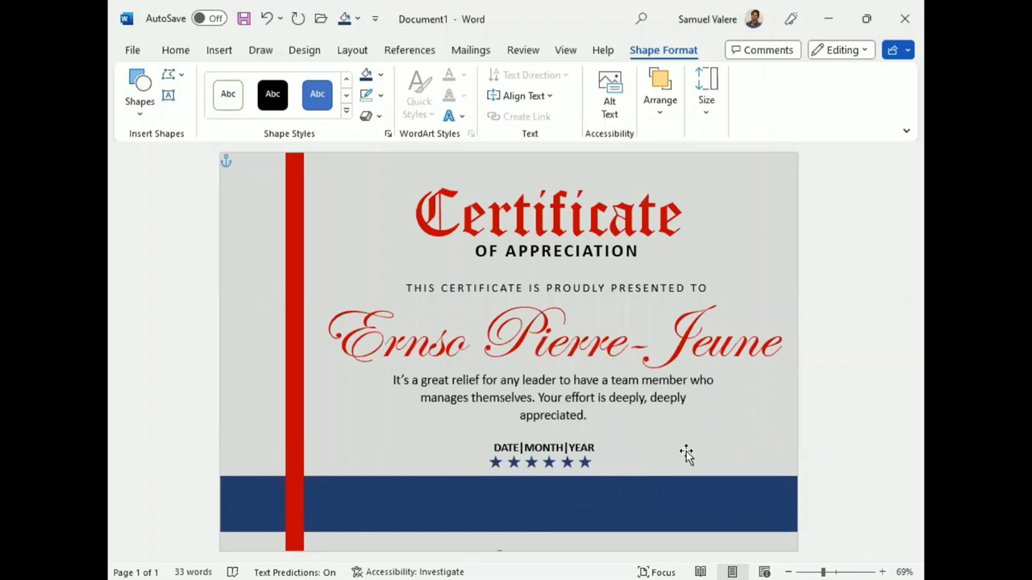
- Select all six stars and nudge them slightly to the right
left_click(586, 466)
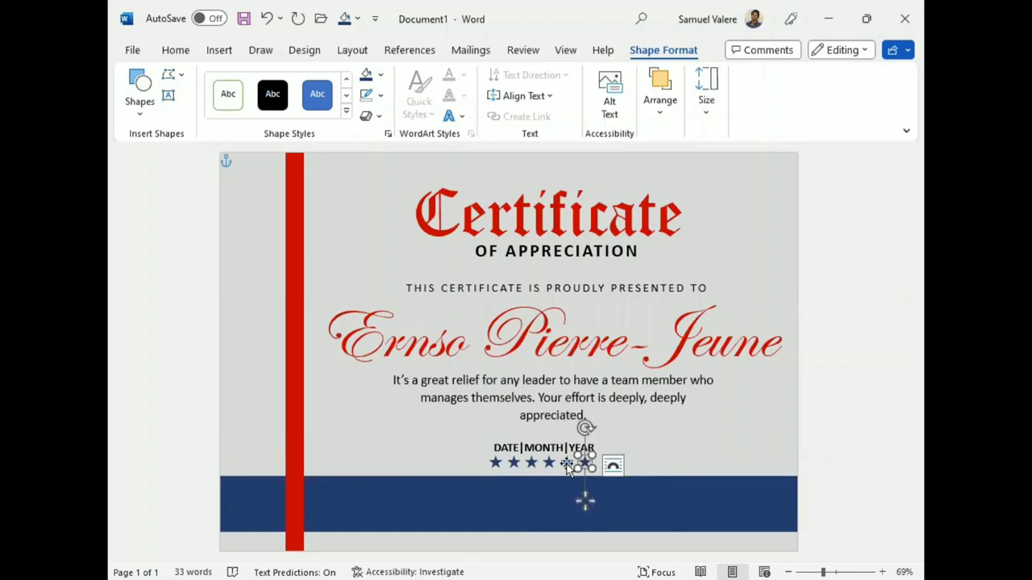
left_click(567, 463, "shift")
left_click(534, 464, "shift")
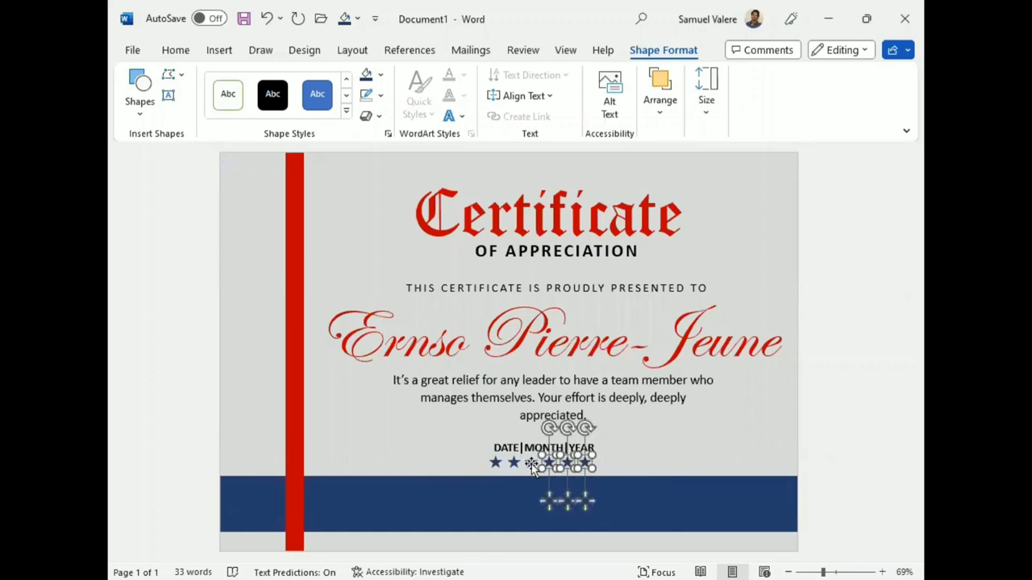
left_click(528, 464, "shift")
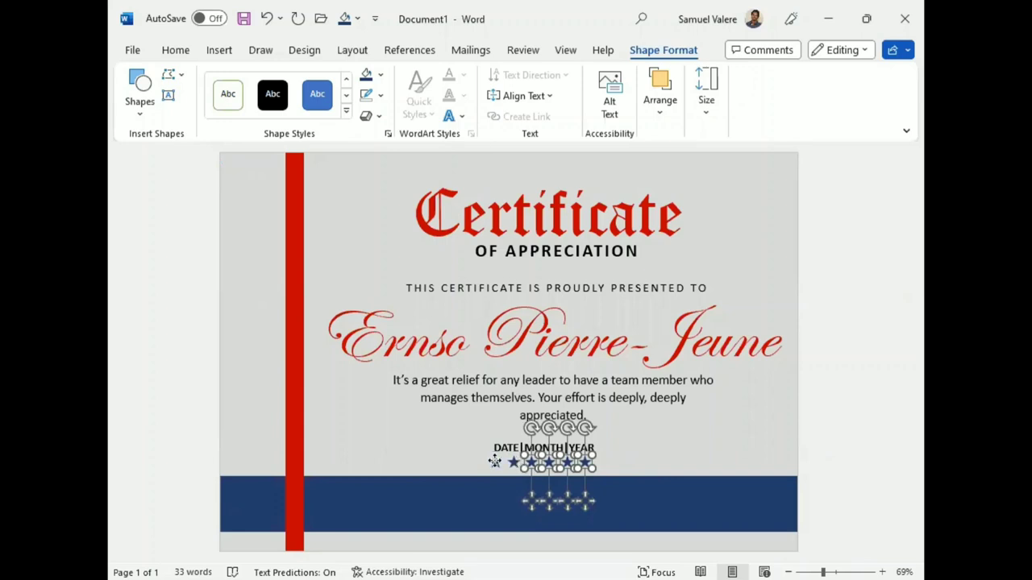
left_click(494, 461, "shift")
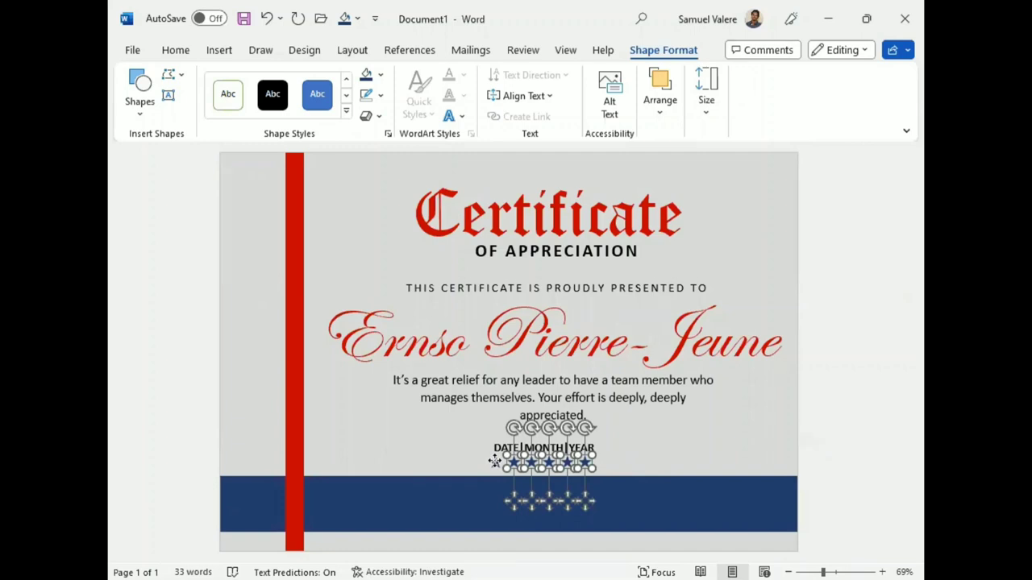
left_click(494, 462, "shift")
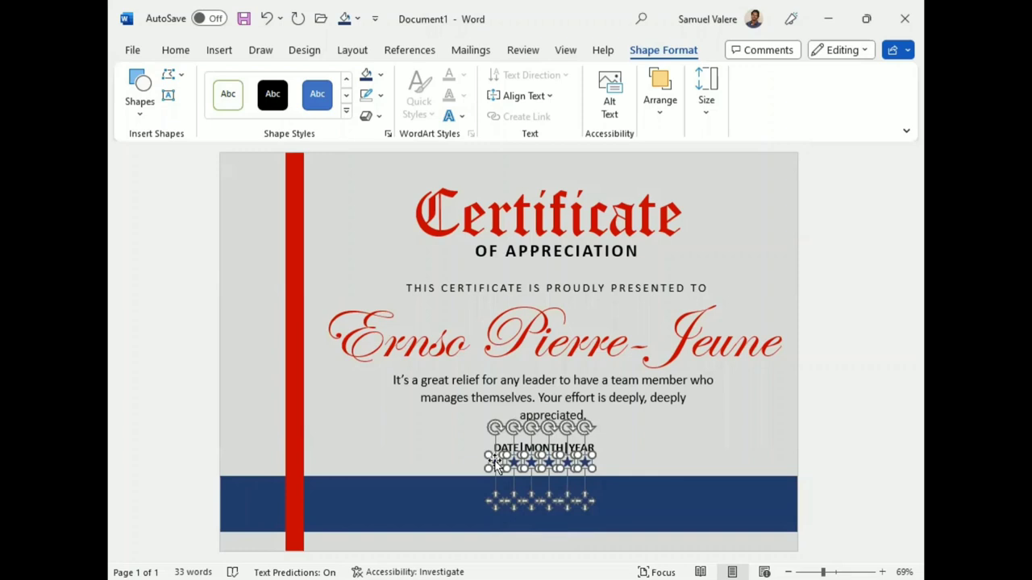
left_click_drag(495, 465, 497, 465)
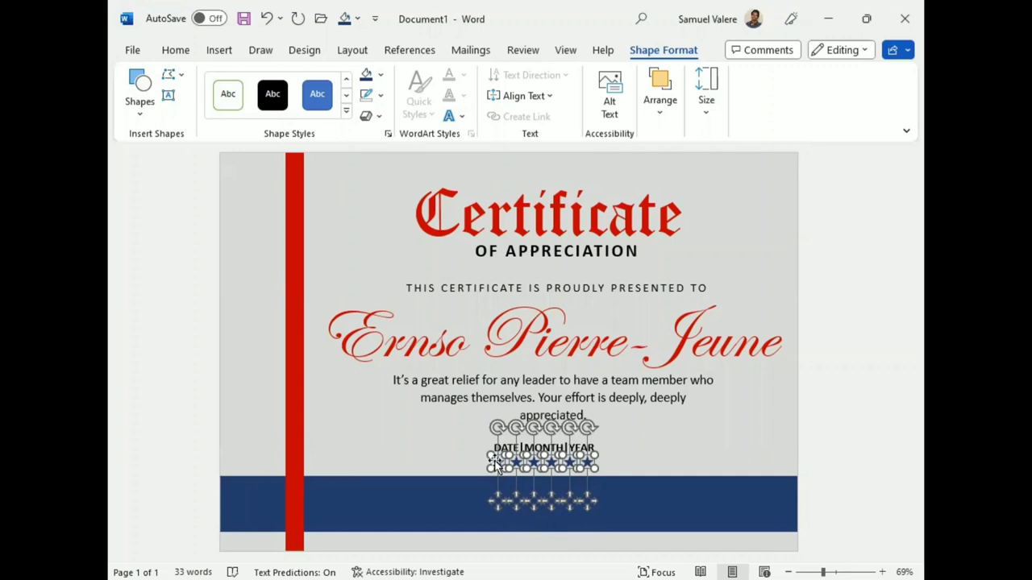
left_click_drag(495, 465, 497, 465)
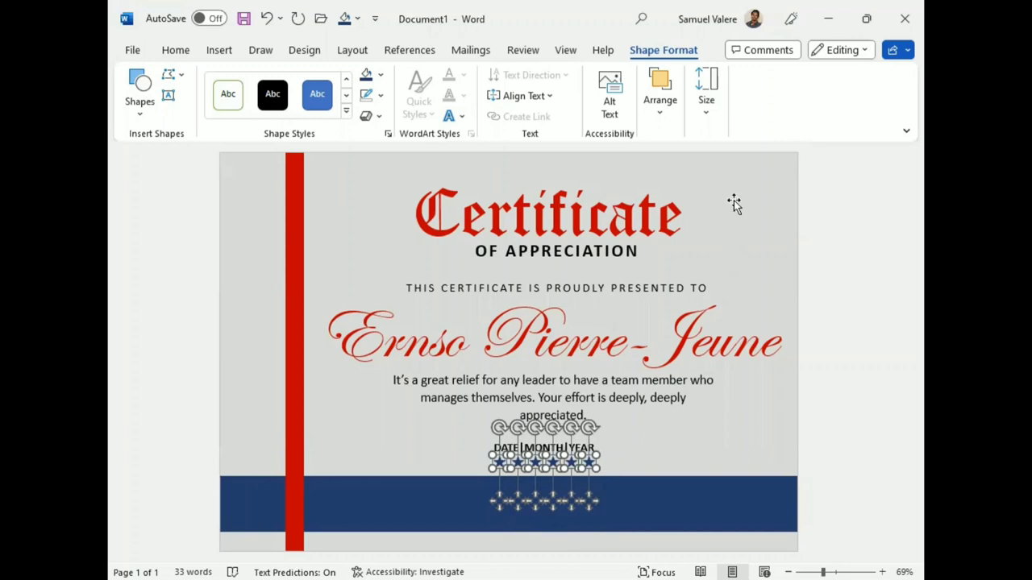
- Group the selected stars and date line into one object
left_click(659, 113)
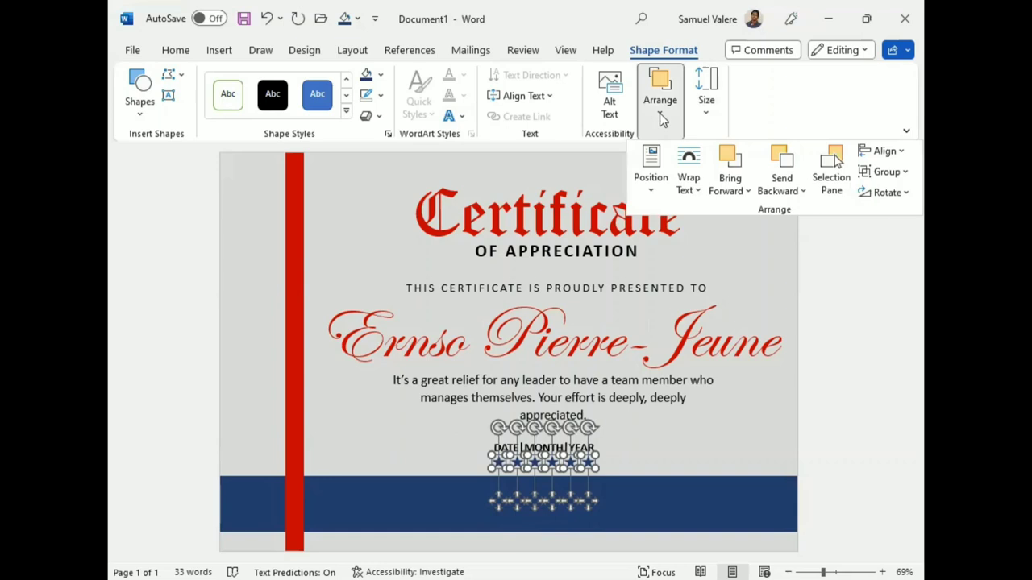
left_click(881, 173)
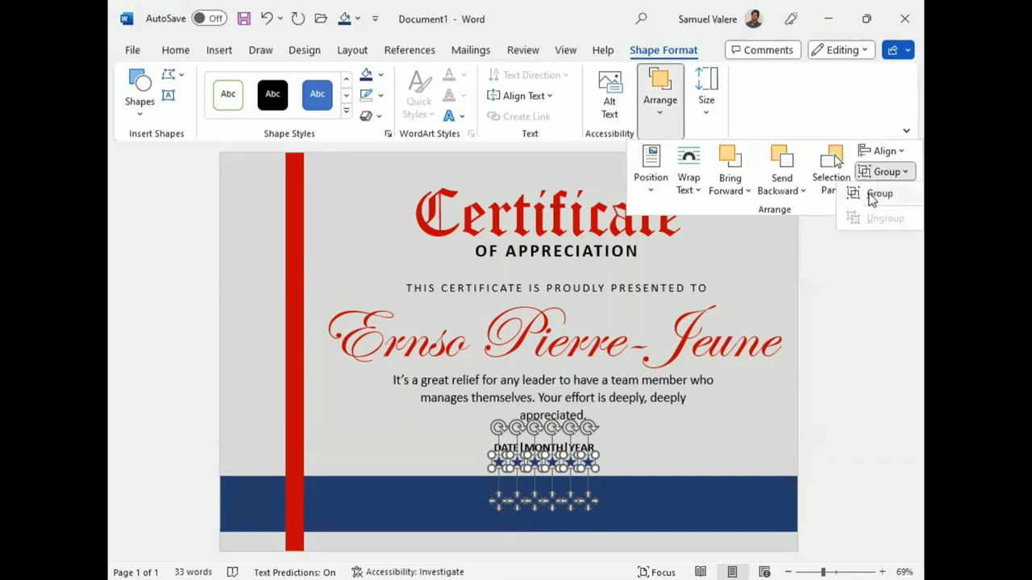
left_click(877, 195)
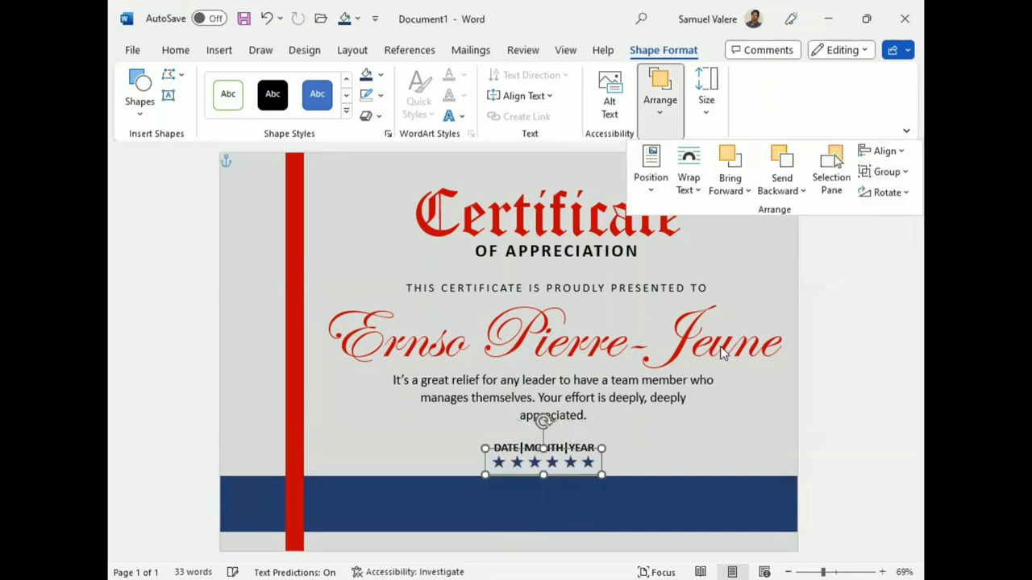
left_click(662, 425)
left_click(870, 412)
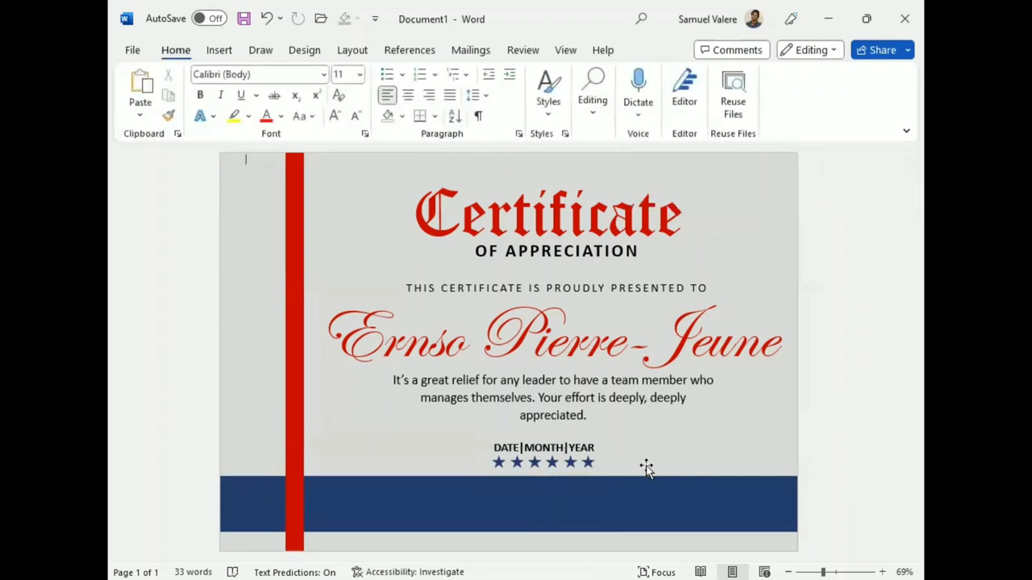
- Add a text box on the navy band reading 'Signature', centred at 12 pt
left_click(218, 50)
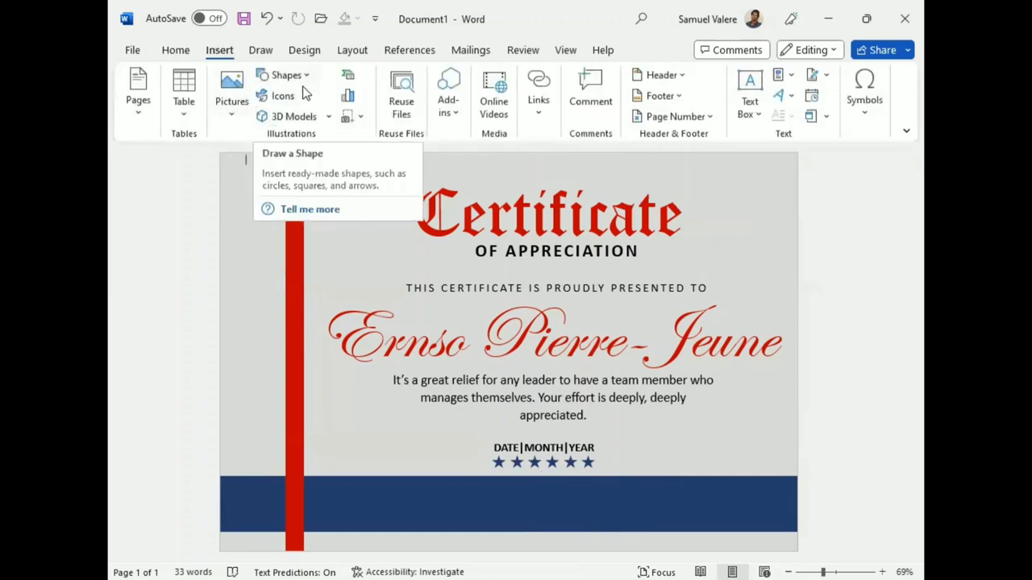
left_click(295, 76)
left_click(262, 115)
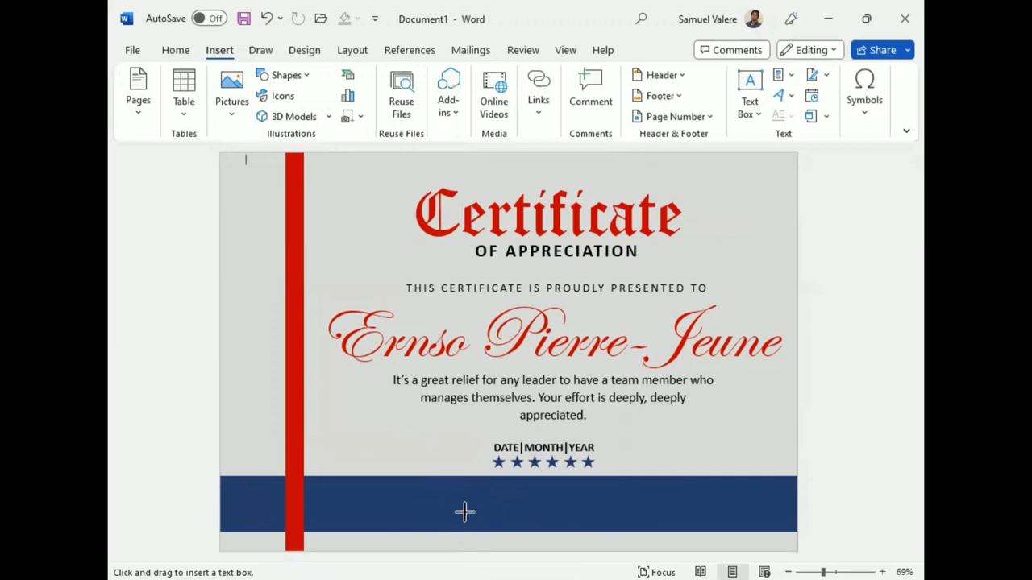
left_click_drag(448, 505, 507, 523)
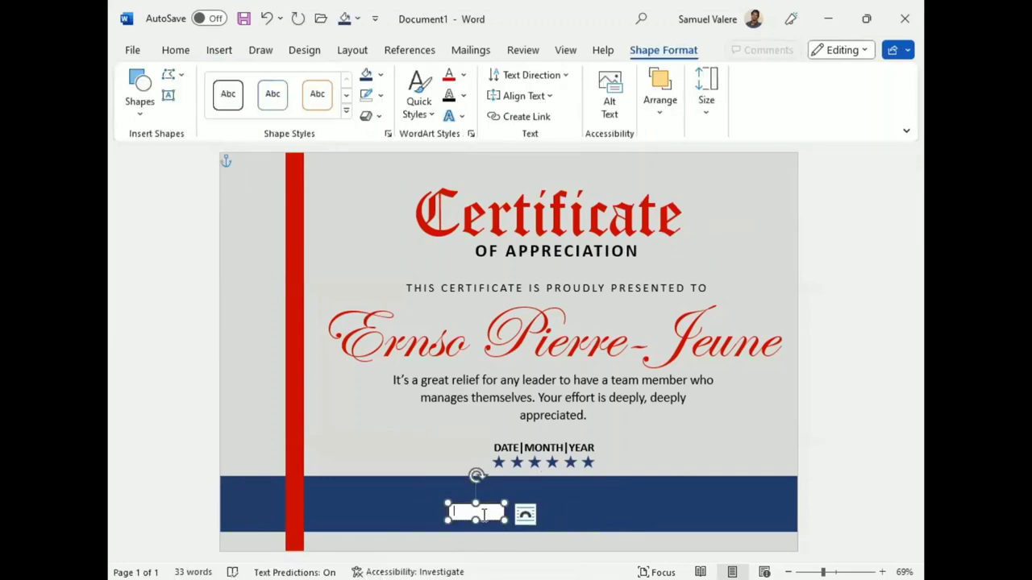
type("Signature")
double_click(463, 513)
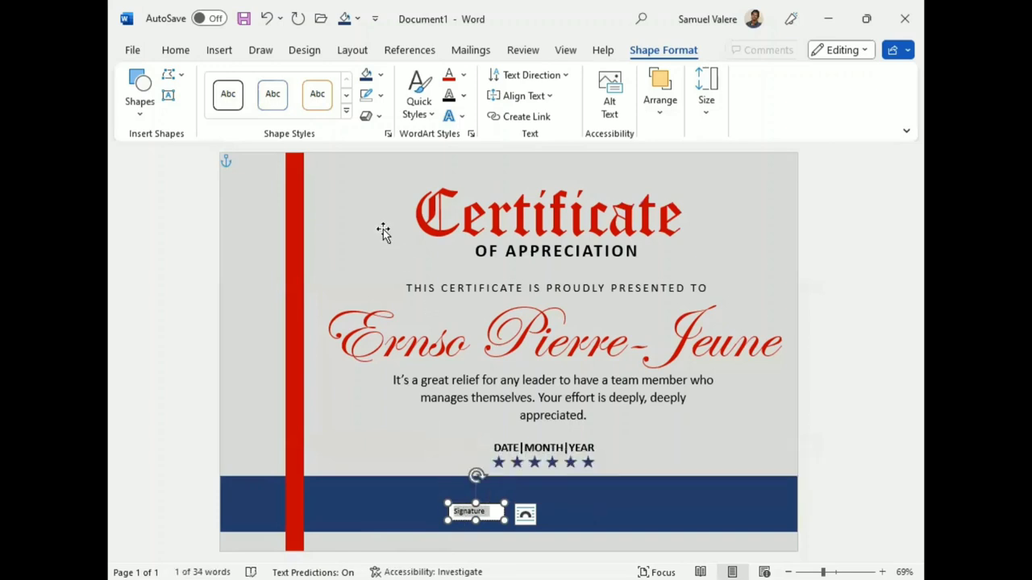
left_click(177, 51)
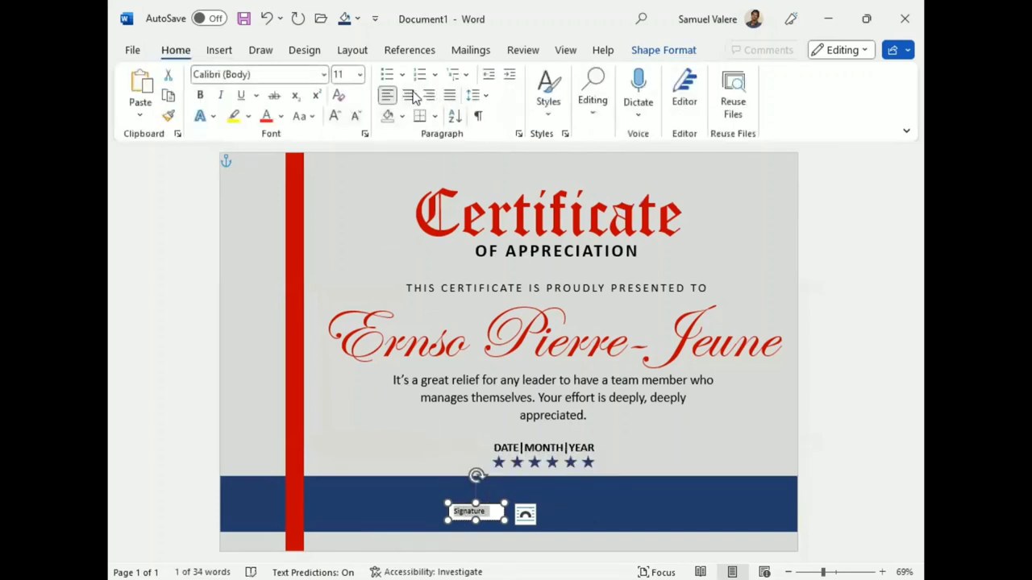
left_click(408, 95)
left_click(335, 116)
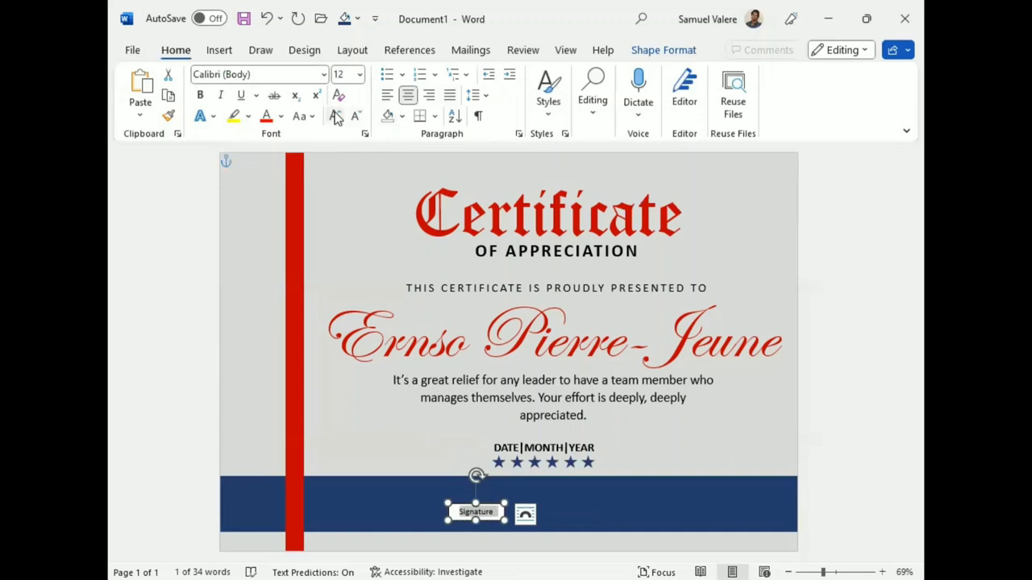
- Give the Signature box no fill or outline, white text, and UPPERCASE lettering
left_click(663, 49)
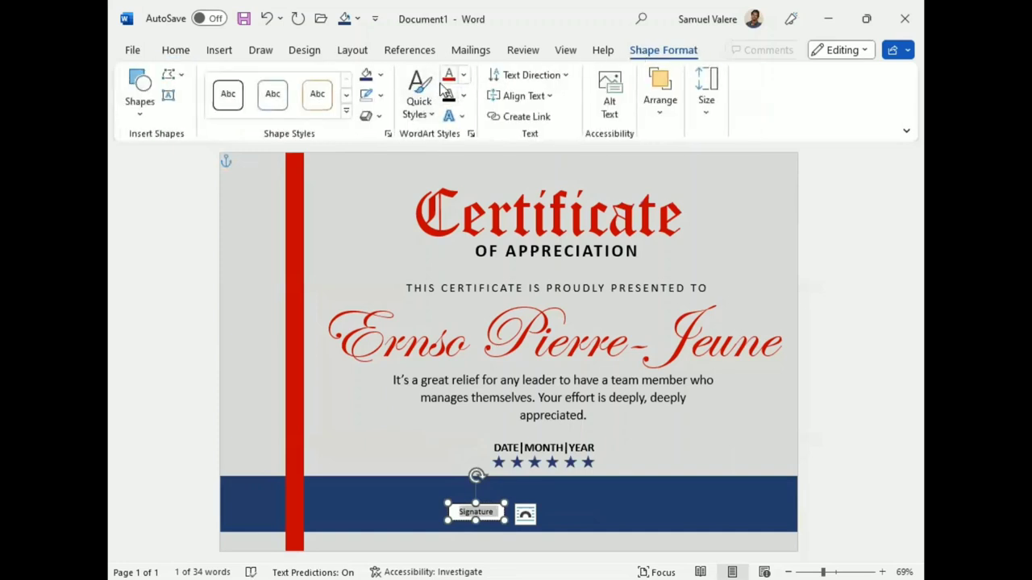
left_click(381, 75)
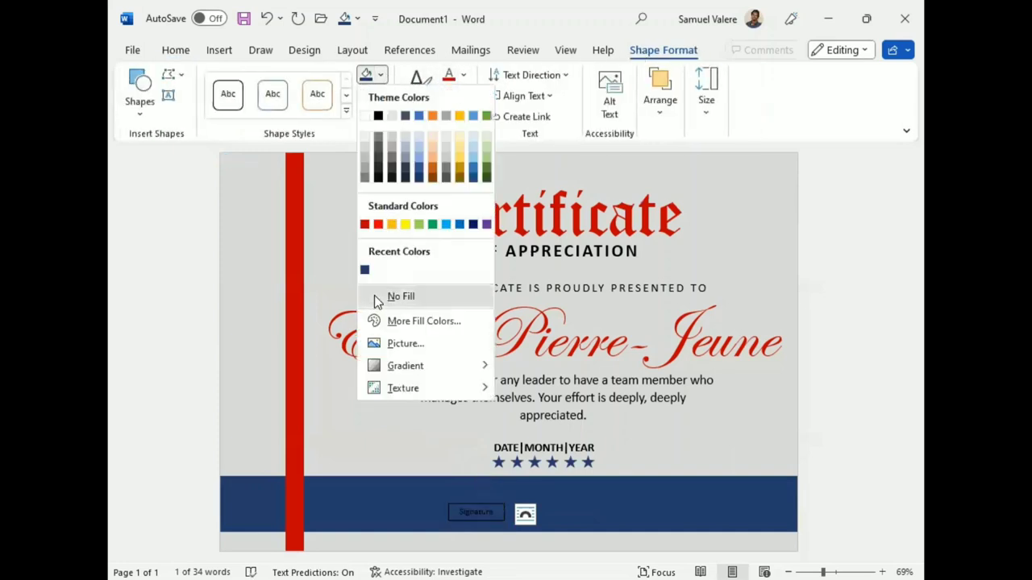
left_click(375, 295)
left_click(380, 95)
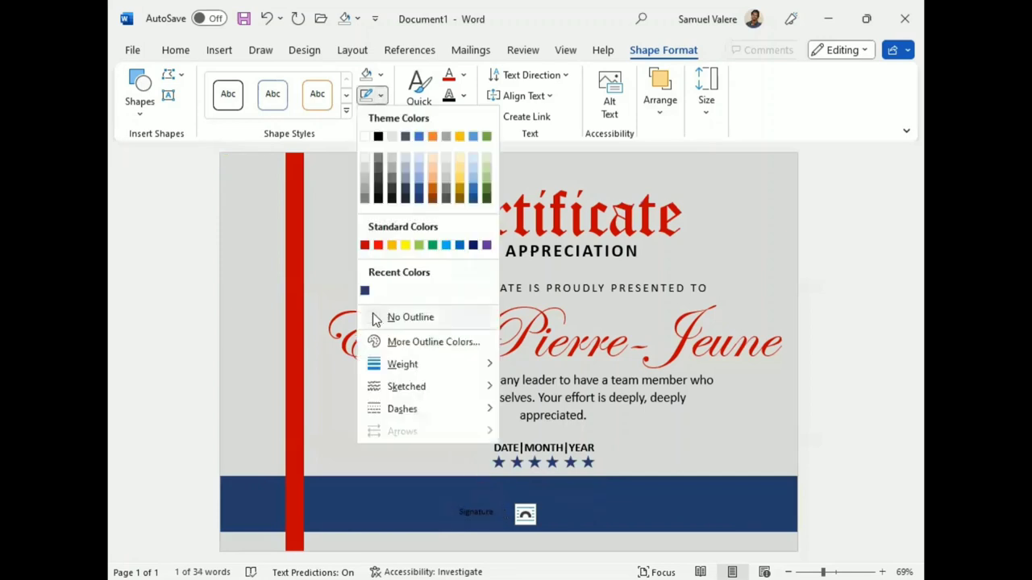
key("Escape")
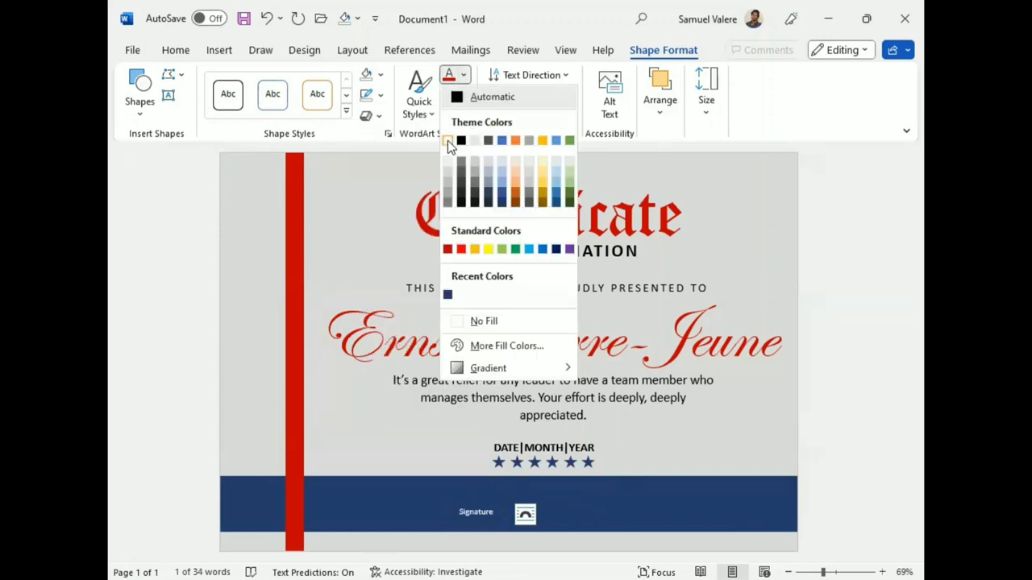
left_click(448, 141)
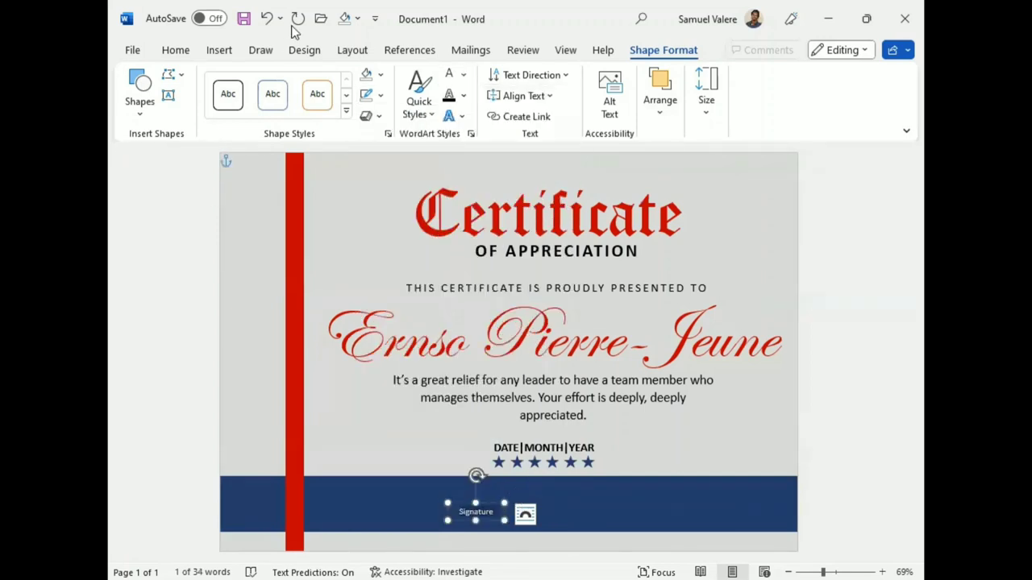
left_click(176, 50)
left_click(312, 117)
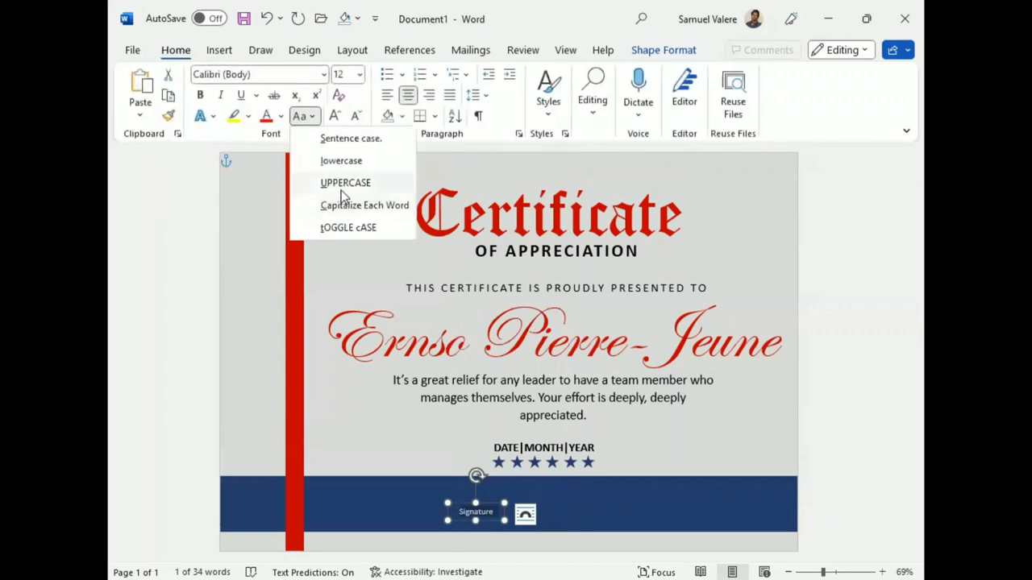
left_click(349, 184)
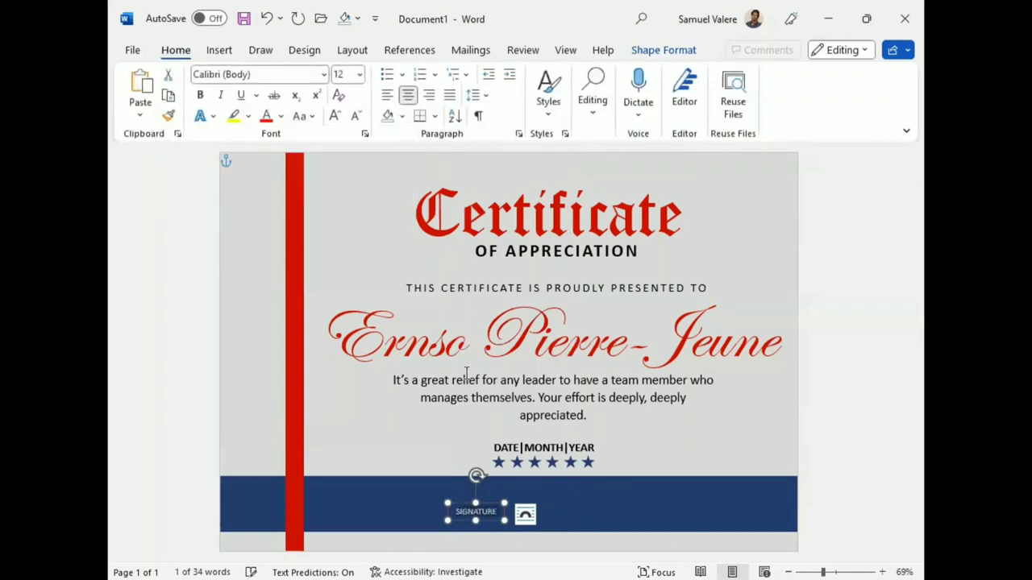
left_click(487, 522)
- Copy the SIGNATURE label to the right side of the navy band, then align both labels level and slightly lower
left_click_drag(489, 528, 626, 520, "ctrl")
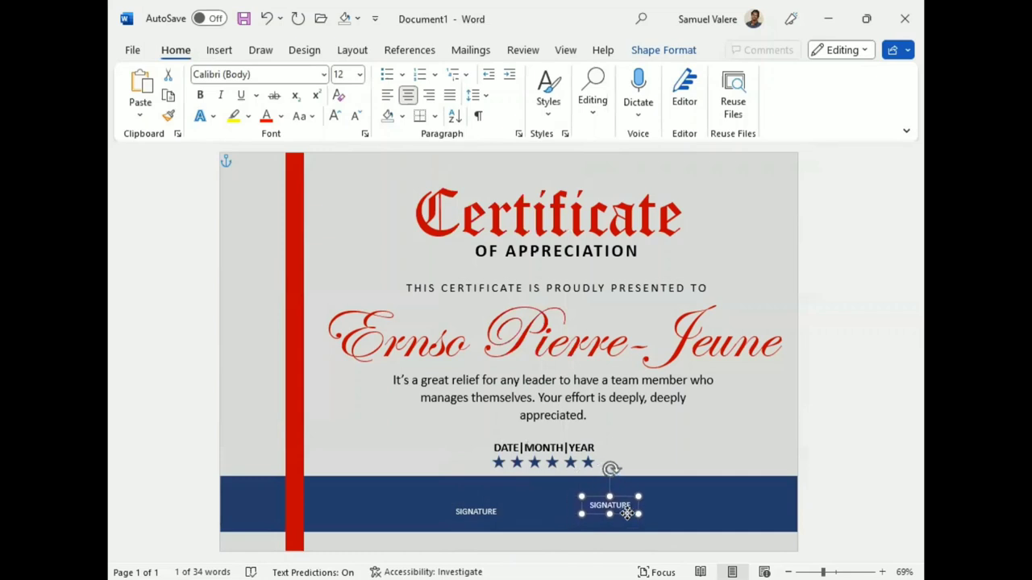
mouse_move(625, 519)
left_mouse_down()
mouse_move(642, 514)
mouse_move(668, 527)
left_mouse_up()
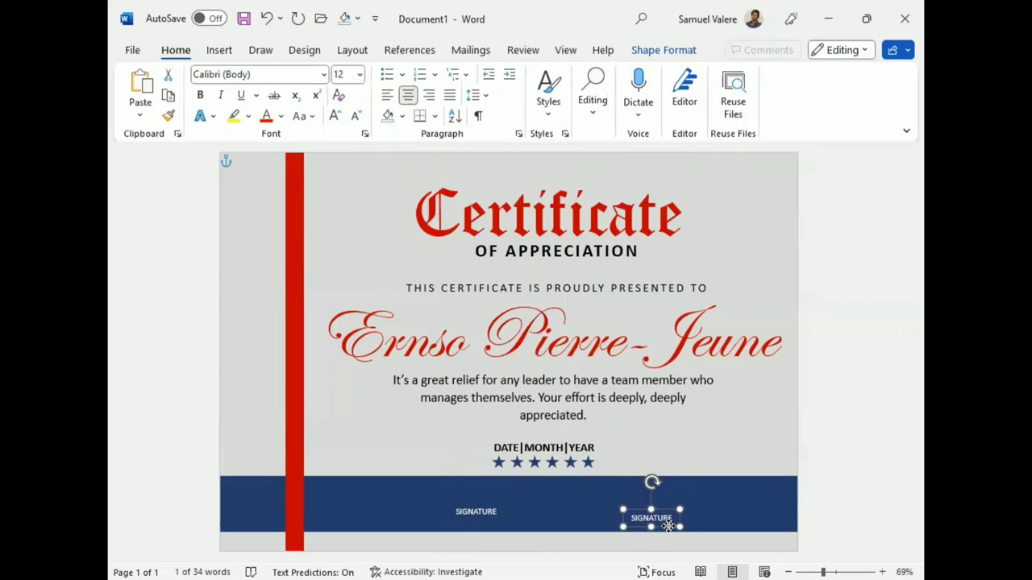
left_click(477, 510)
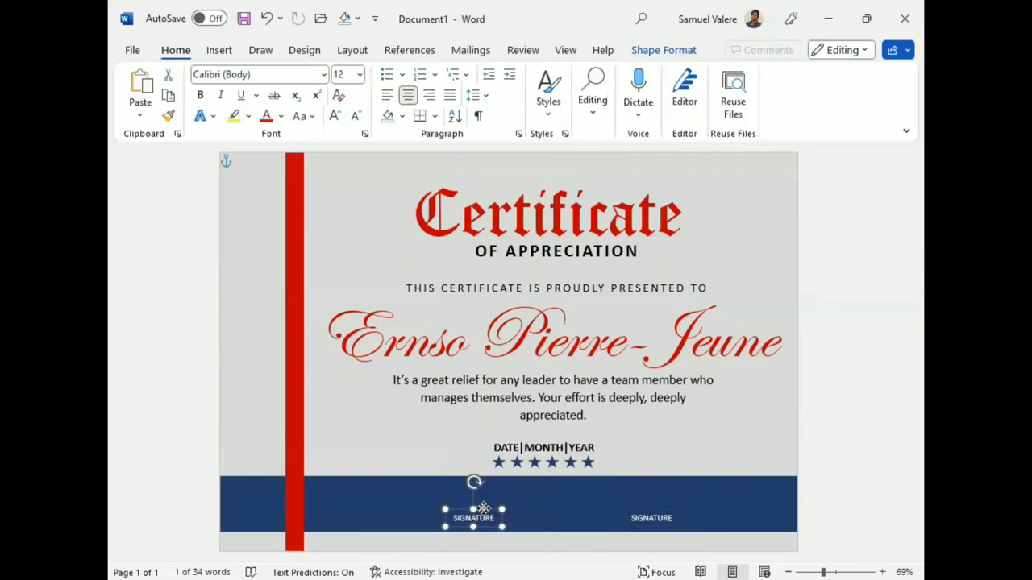
left_click_drag(487, 504, 645, 510)
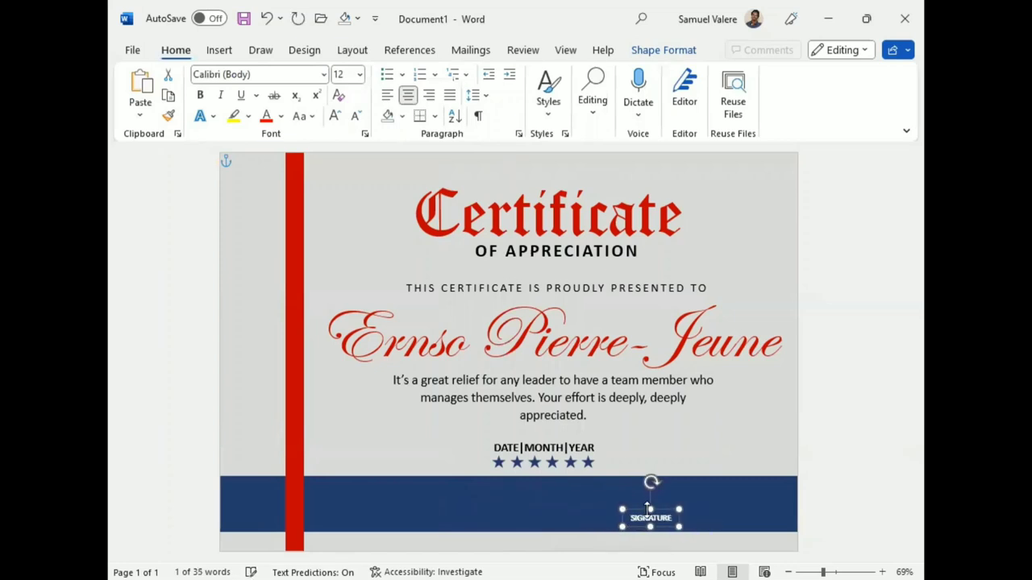
key("Left")
key("Left")
key("Left")
key("Left")
key("Left")
key("Left")
key("Left")
key("Left")
key("Left")
key("Left")
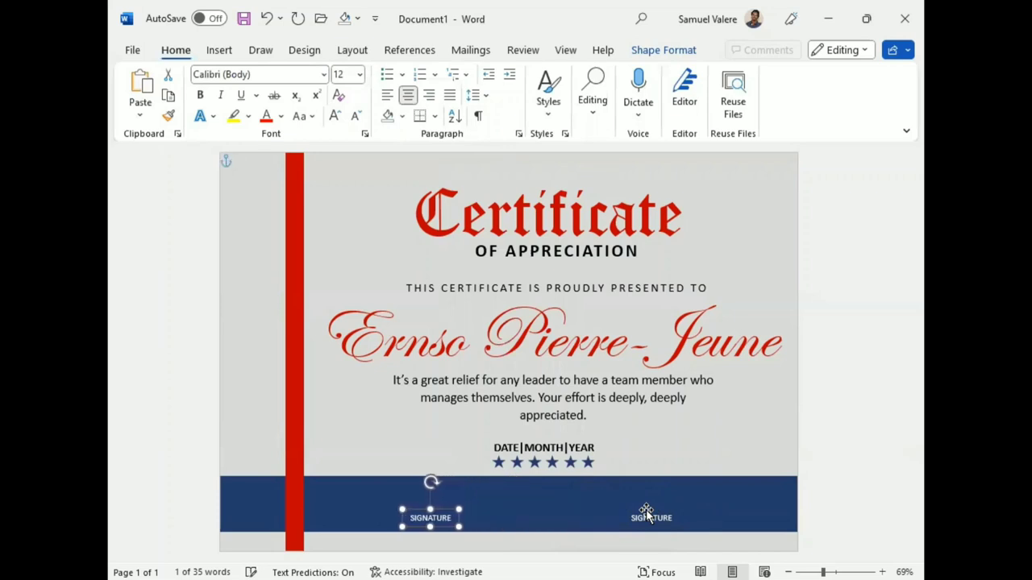
key("Left")
key("Left")
key("Left")
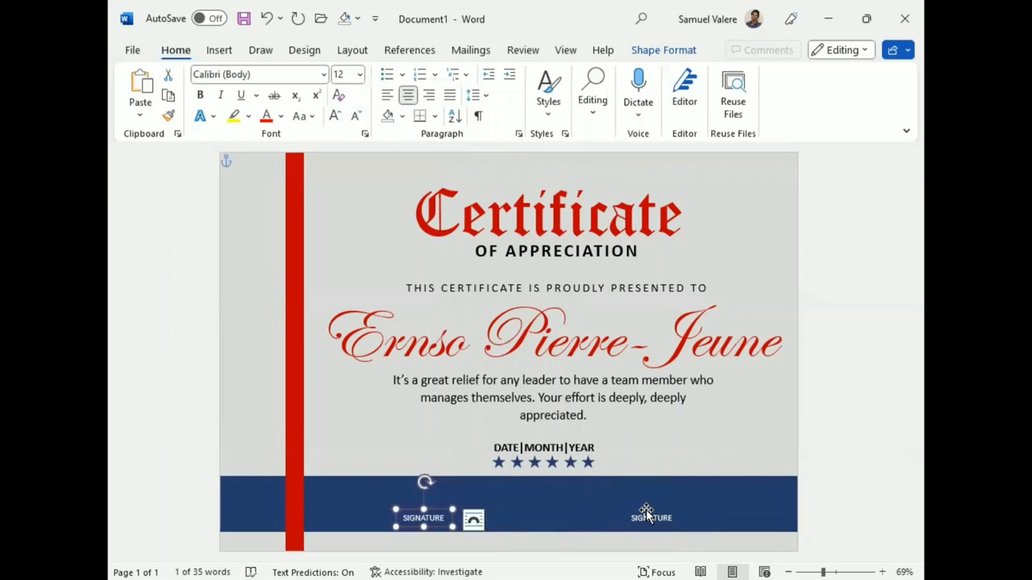
key("Left")
key("Left")
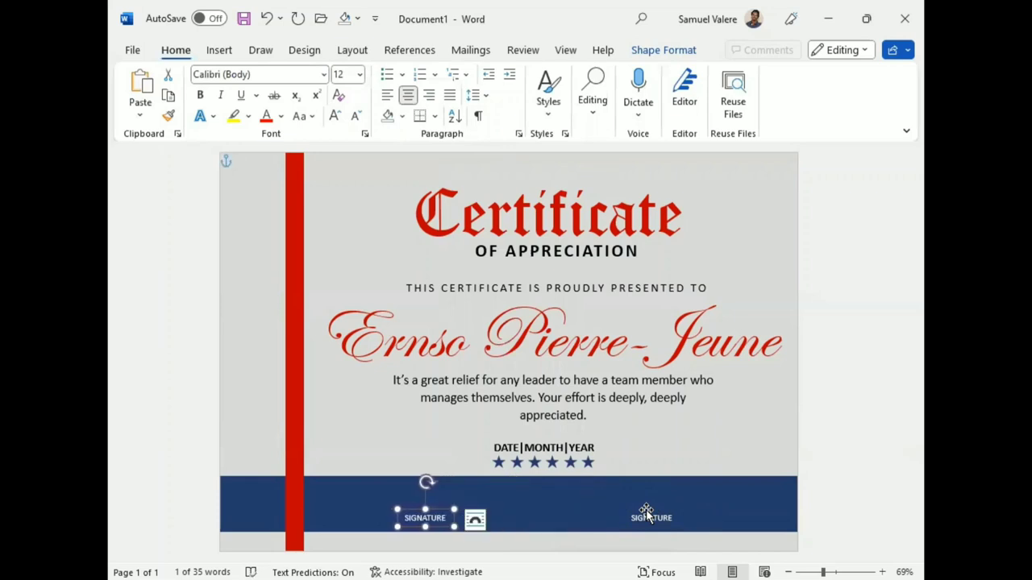
left_click(659, 516, "shift")
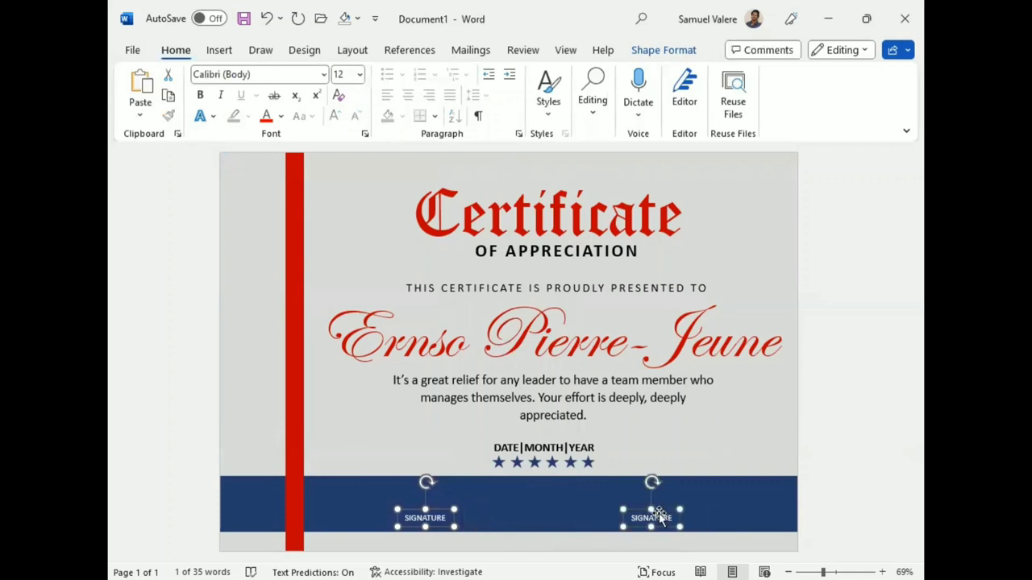
key("Down")
key("Down")
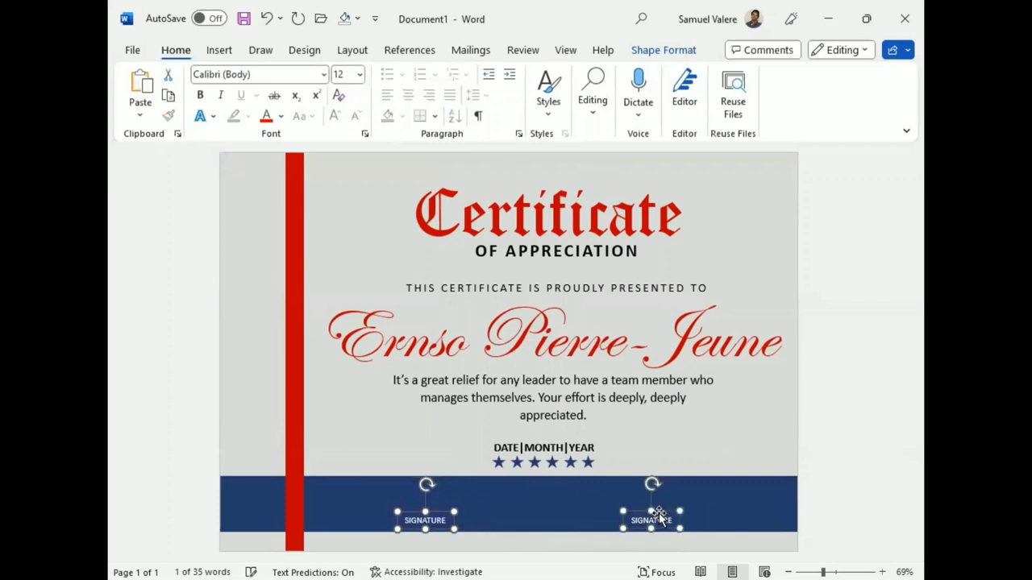
- Draw a short straight line just above the left SIGNATURE label
left_click(220, 50)
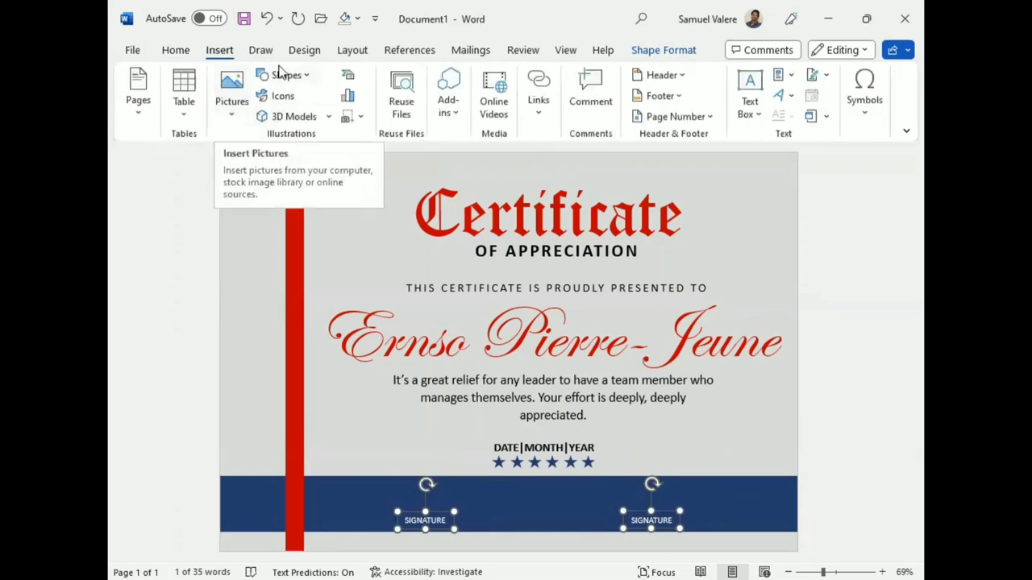
left_click(299, 74)
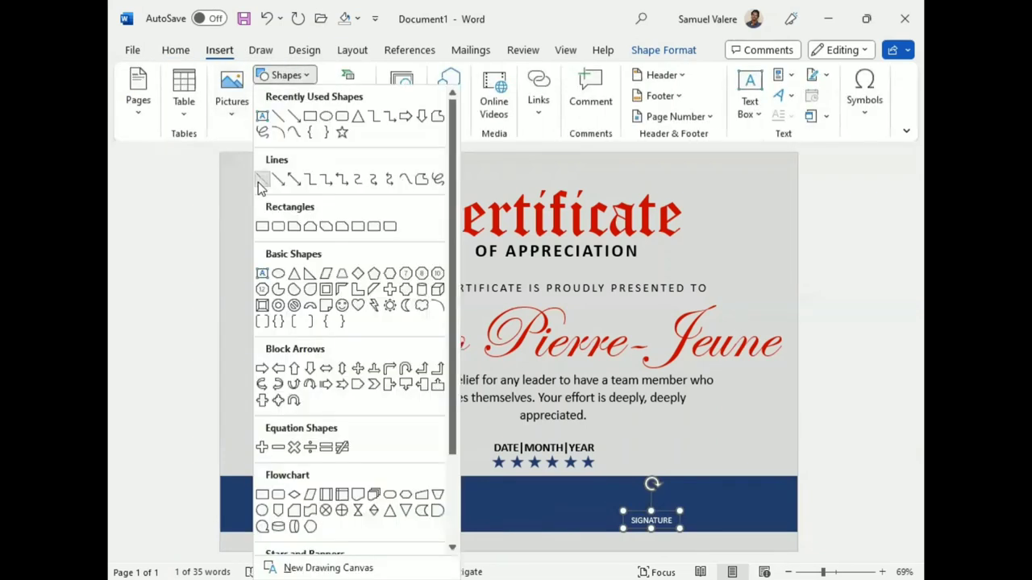
left_click(259, 181)
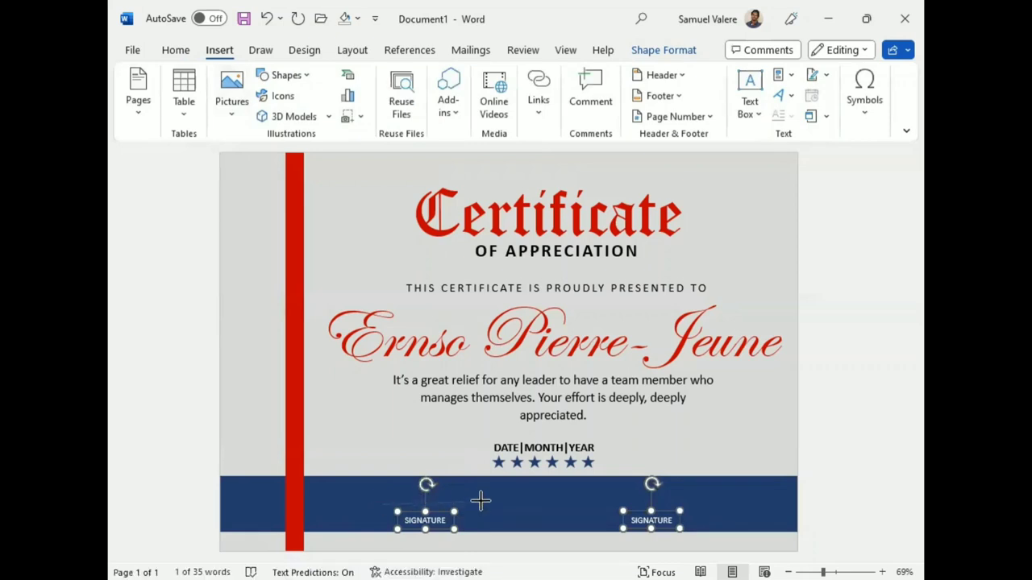
left_click_drag(480, 502, 382, 505)
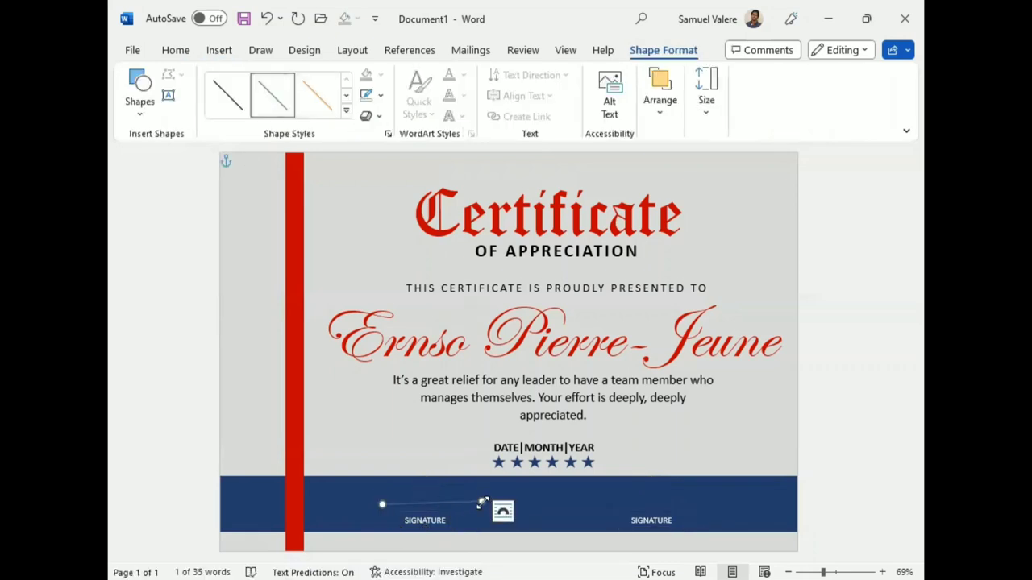
mouse_move(480, 502)
left_mouse_down()
mouse_move(433, 507)
mouse_move(435, 479)
mouse_move(432, 513)
left_mouse_up()
left_click(438, 503)
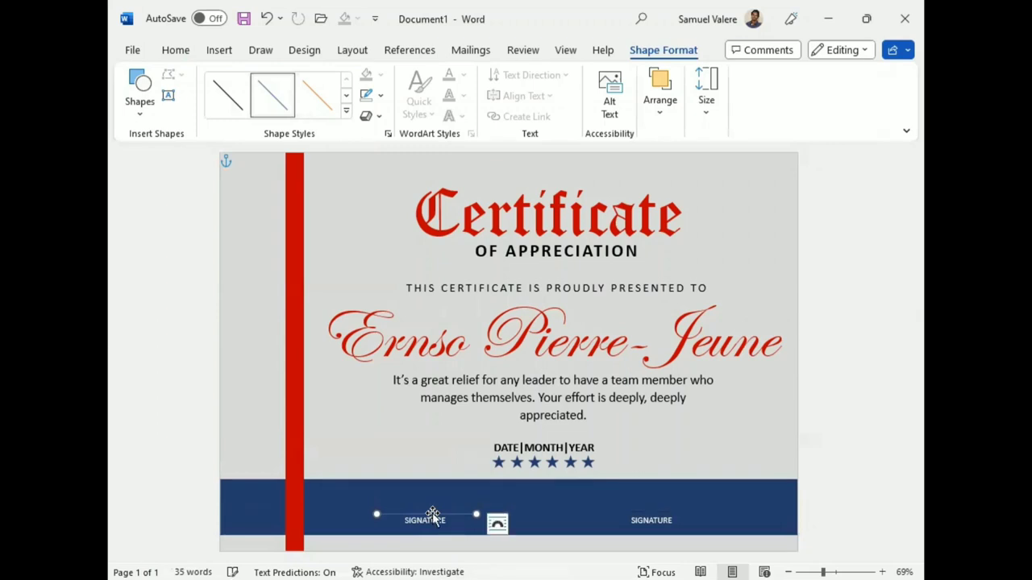
- Make the signature line white and copy it above the right SIGNATURE label
left_click(383, 98)
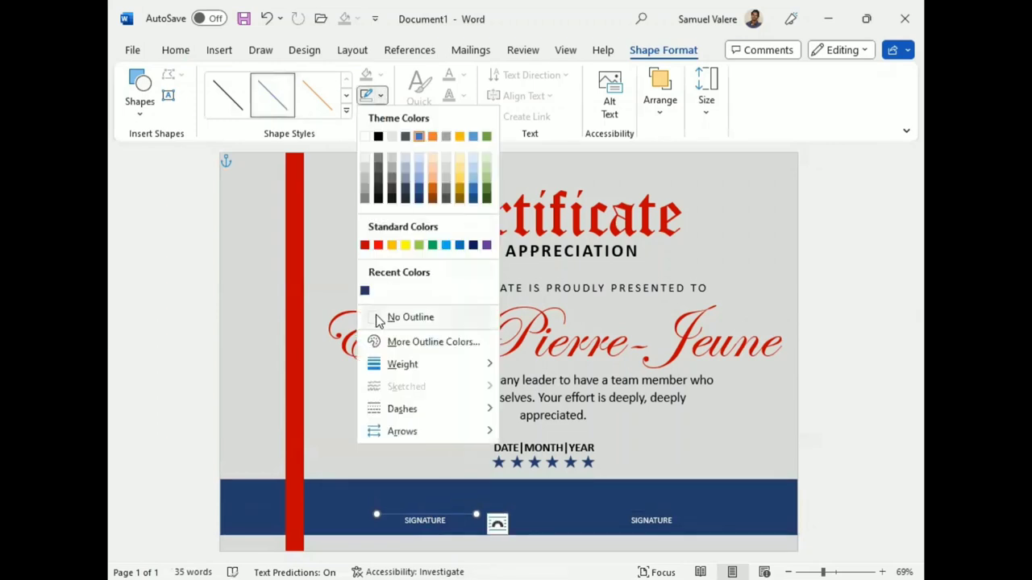
left_click(363, 133)
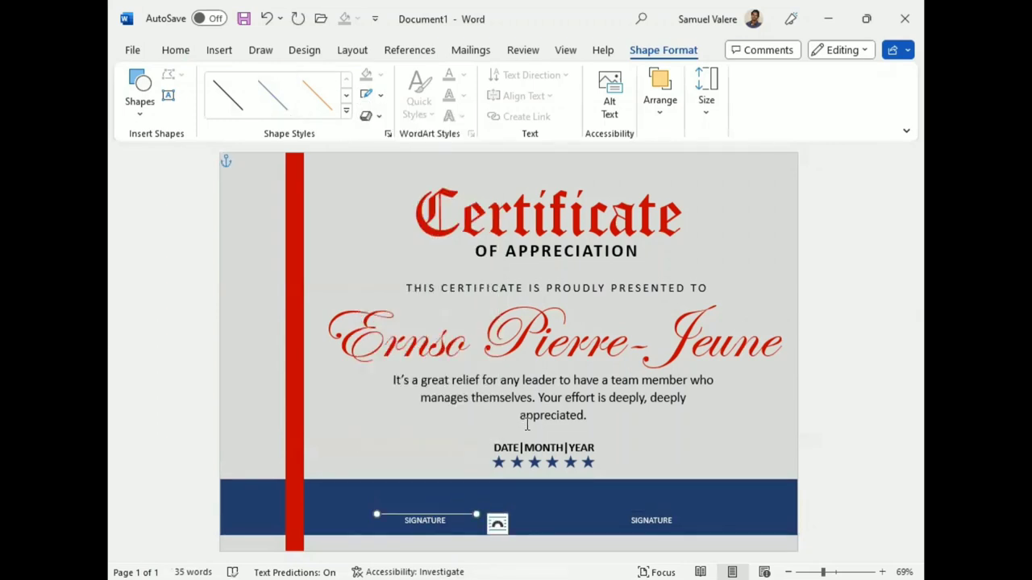
key("ctrl+z")
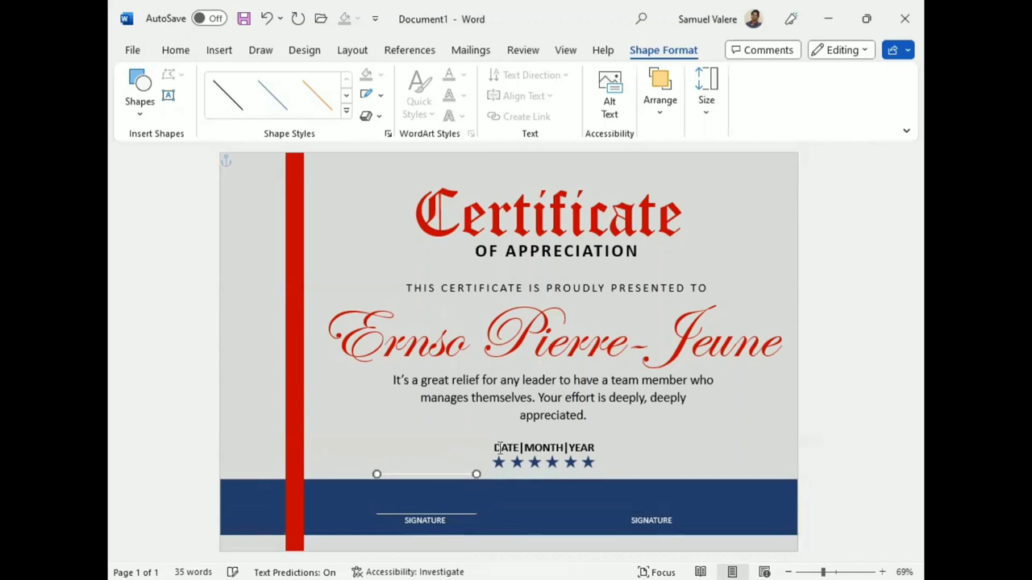
key("ctrl+y")
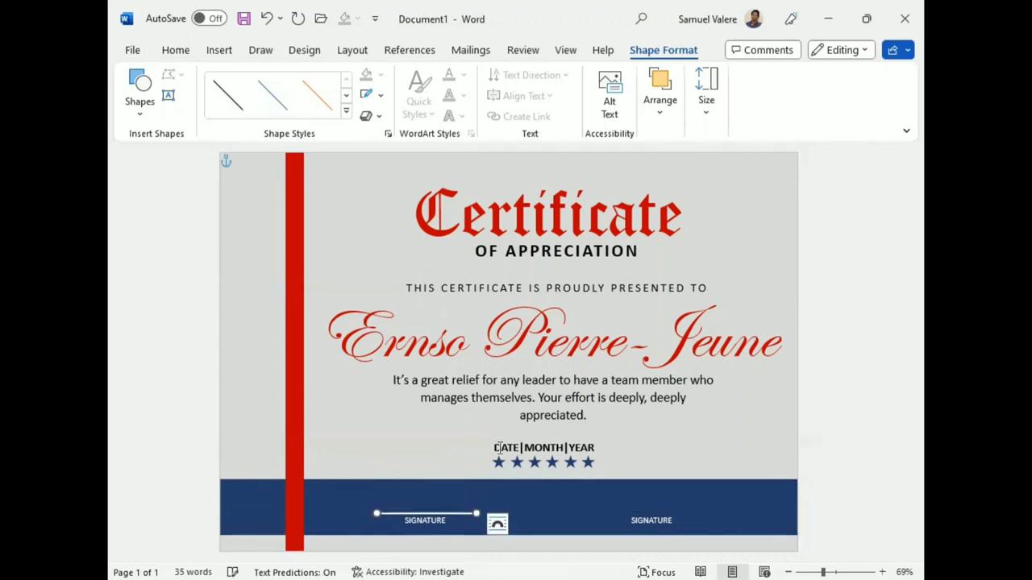
key("ctrl+c")
key("ctrl+v")
key("Right")
key("Right")
key("Right")
key("Right")
key("Right")
key("Right")
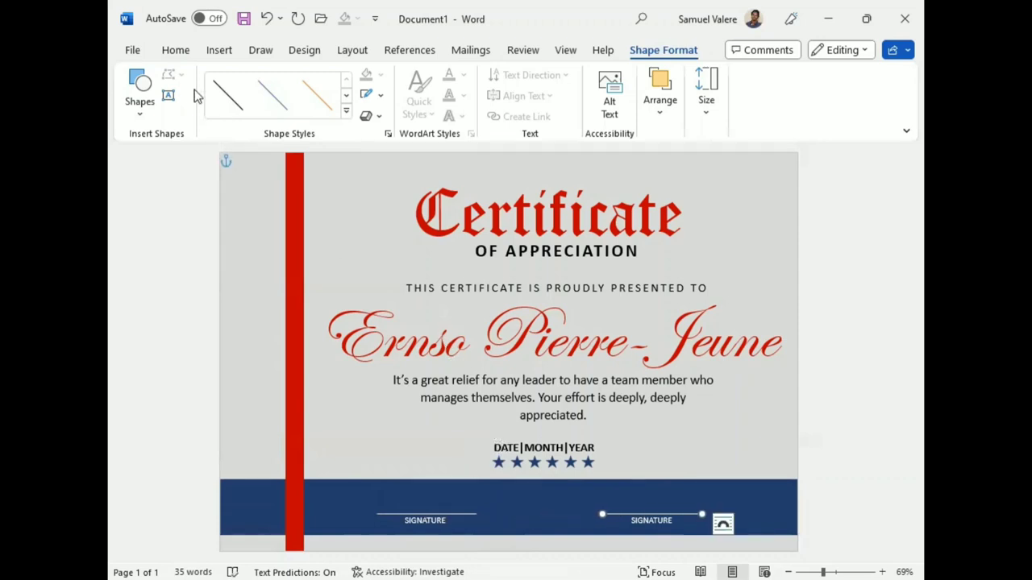
left_click(288, 311)
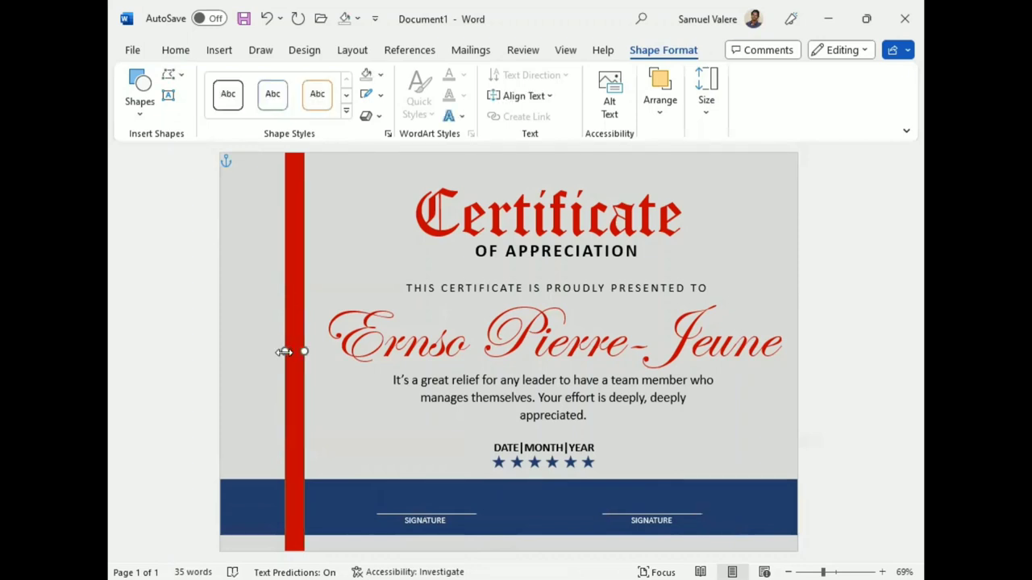
- Widen the red bar leftward and draw a scalloped 16-point star seal near its top
left_click_drag(284, 352, 274, 354)
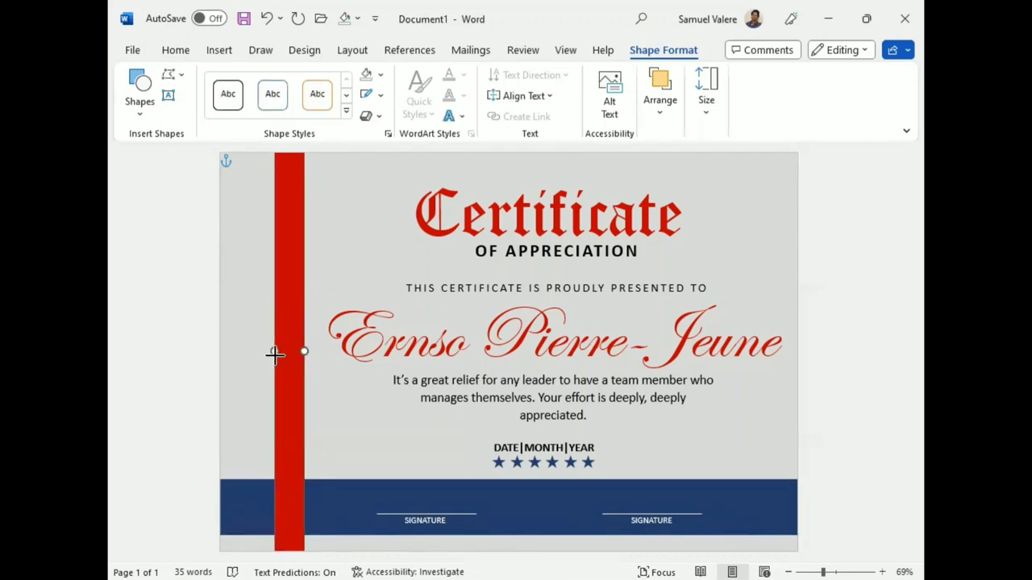
left_click(139, 93)
scroll(224, 393, "down", 3)
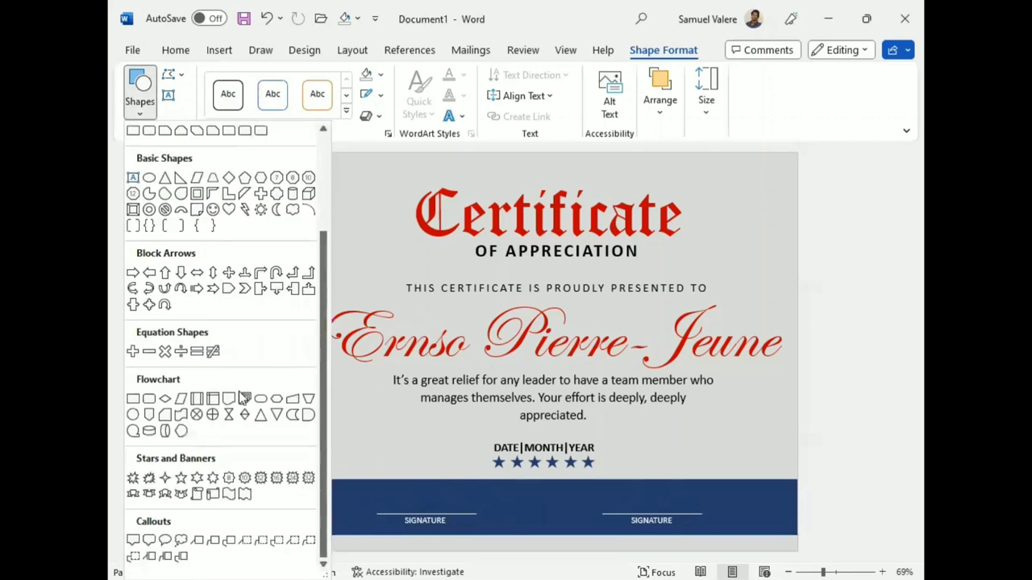
left_click(277, 478)
mouse_move(254, 243)
left_mouse_down()
mouse_move(359, 361)
mouse_move(352, 357)
left_mouse_up()
left_click_drag(316, 308, 300, 264)
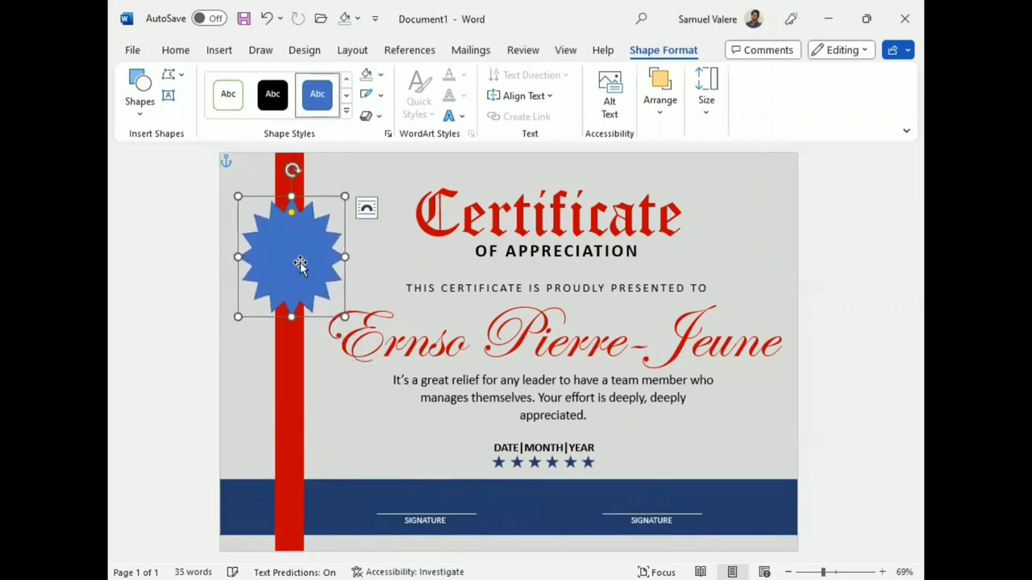
left_click_drag(291, 211, 290, 199)
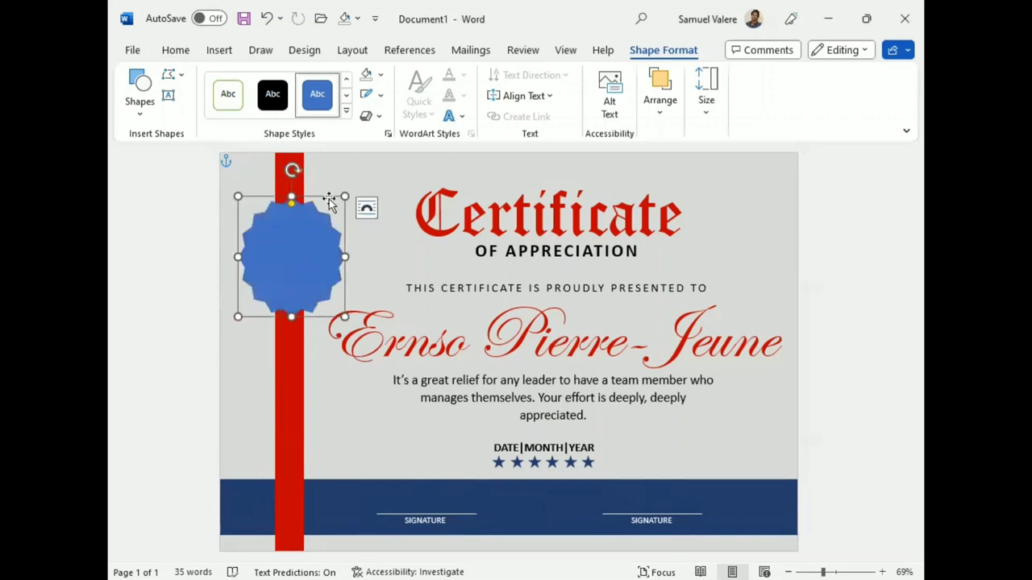
left_click_drag(344, 196, 340, 200)
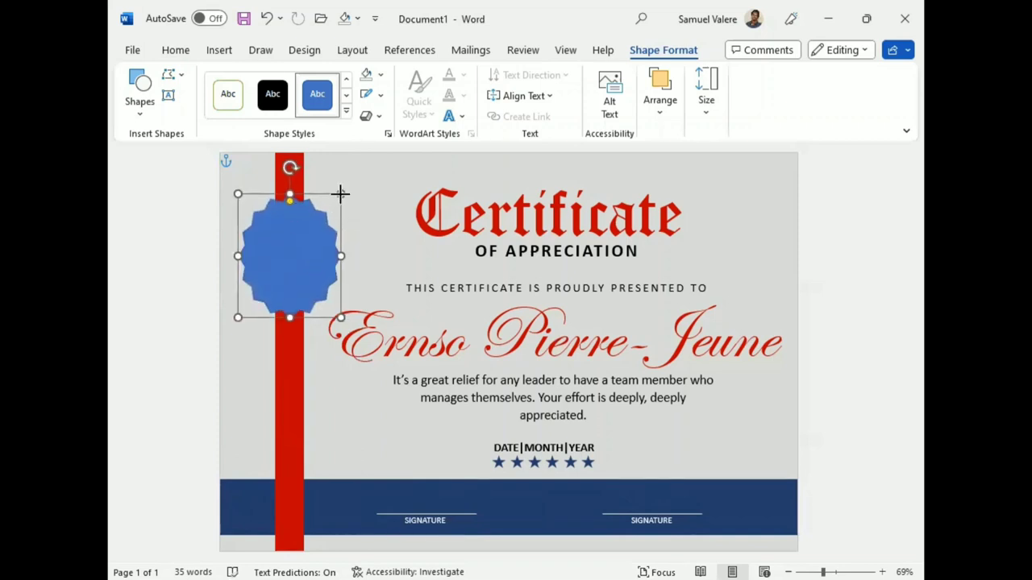
left_click_drag(299, 260, 293, 241)
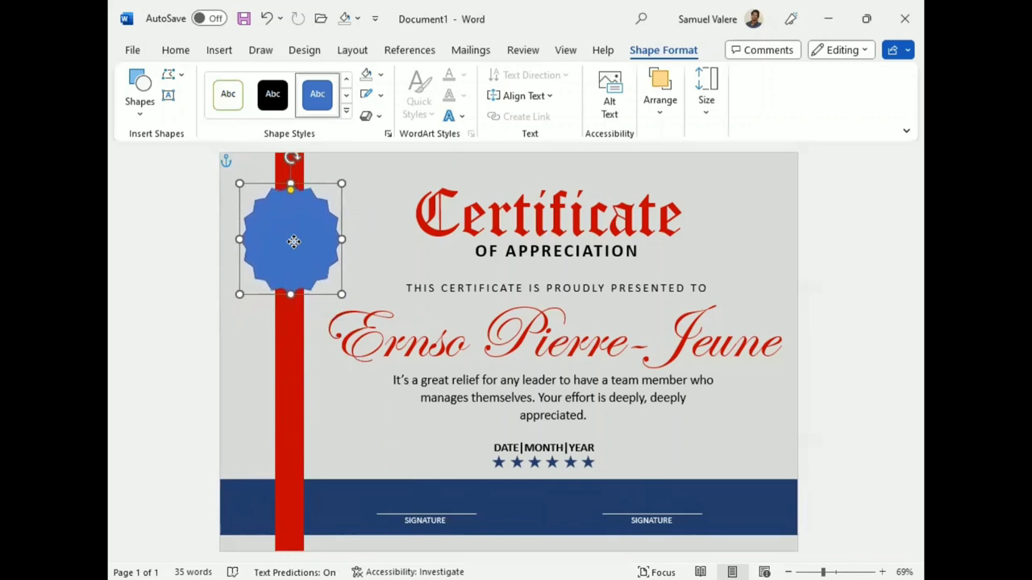
- Remove the seal's outline and fill it dark navy
left_click(379, 94)
left_click(373, 317)
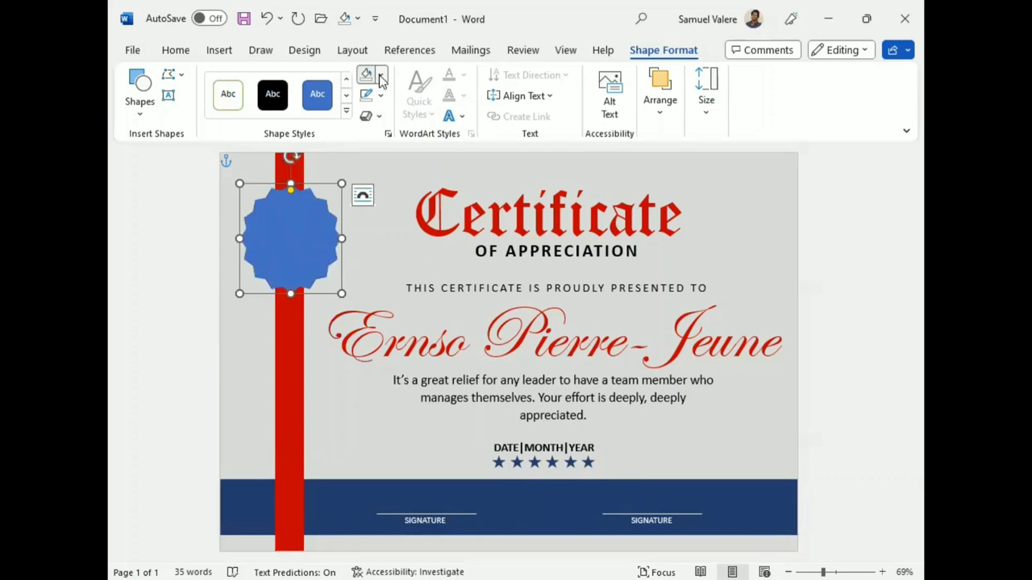
left_click(380, 74)
left_click(364, 270)
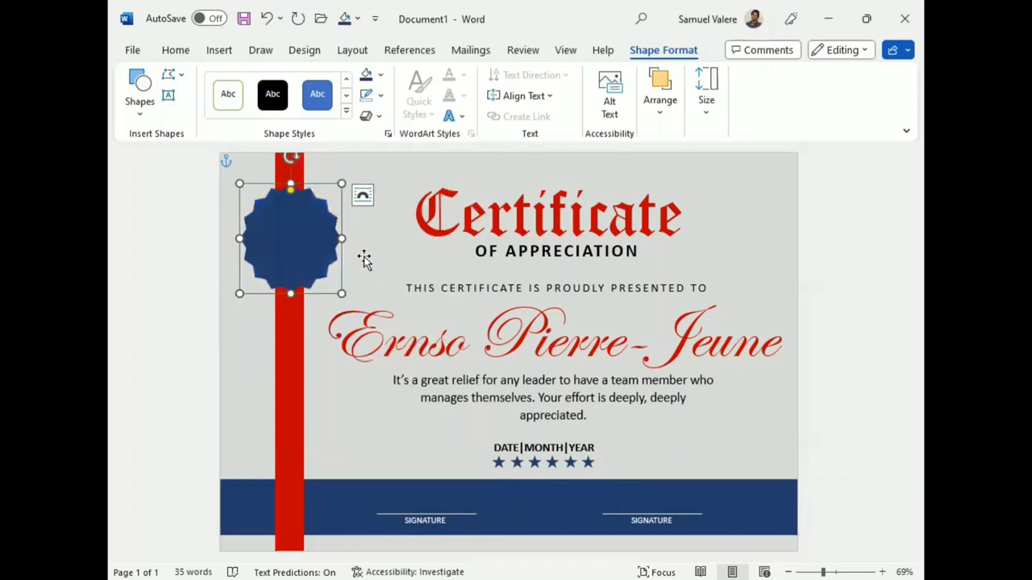
- Draw a circle centered inside the navy seal
left_click(139, 99)
scroll(196, 274, "down", 2)
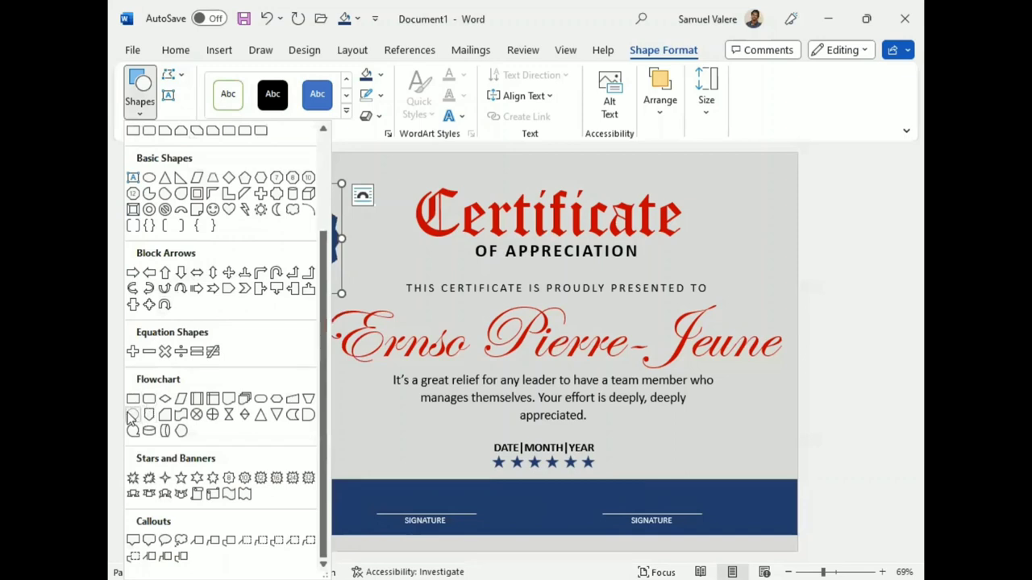
left_click(132, 414)
left_click_drag(252, 196, 326, 270)
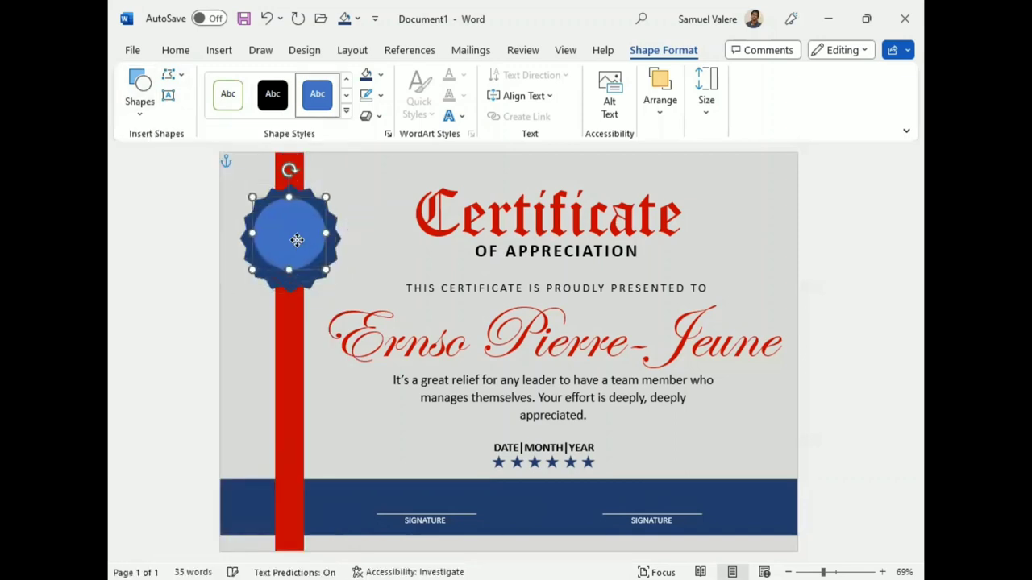
left_click_drag(252, 270, 233, 292)
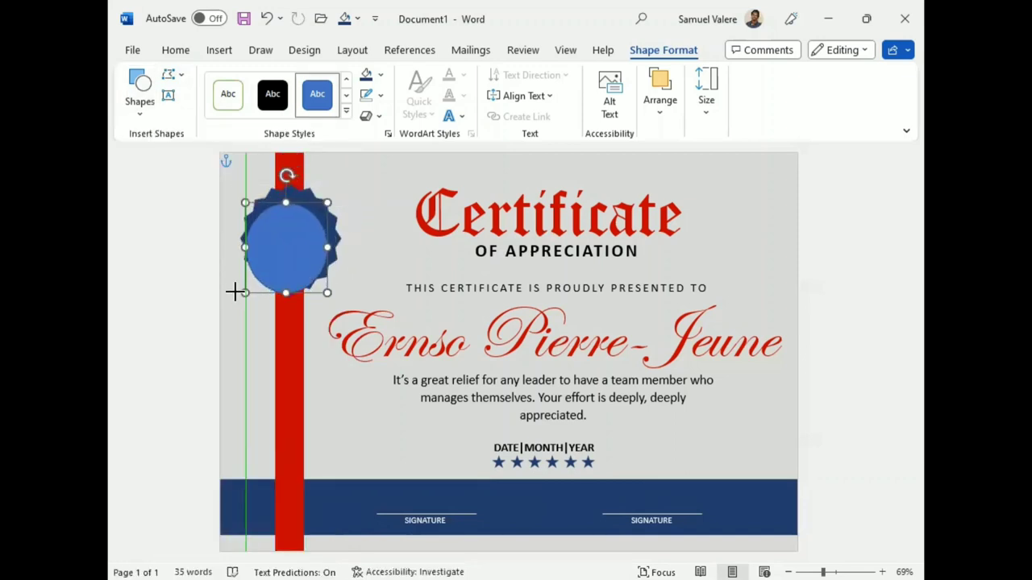
left_click_drag(295, 250, 299, 240)
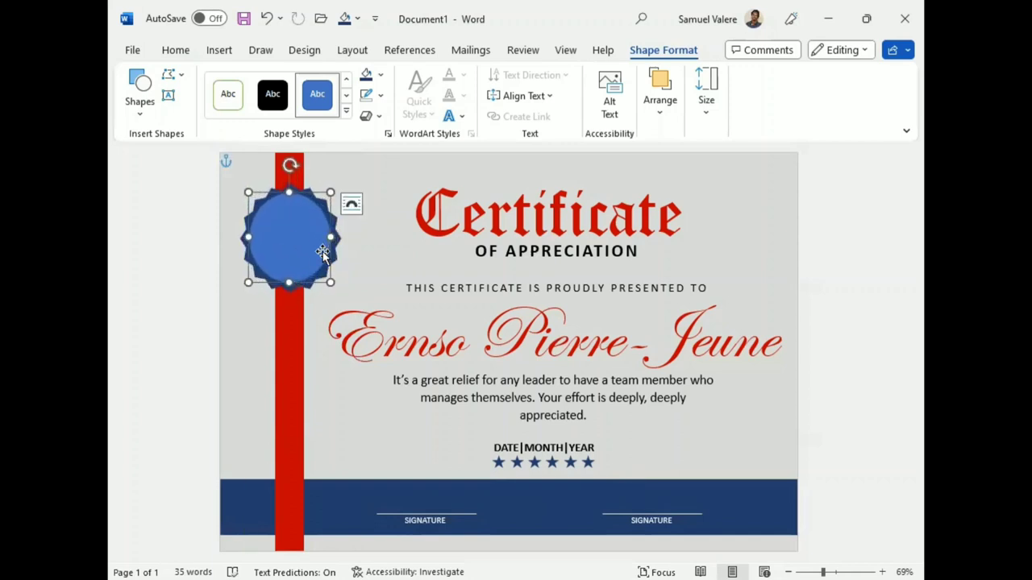
- Give the circle no fill and a white 2¼ pt outline
left_click(380, 75)
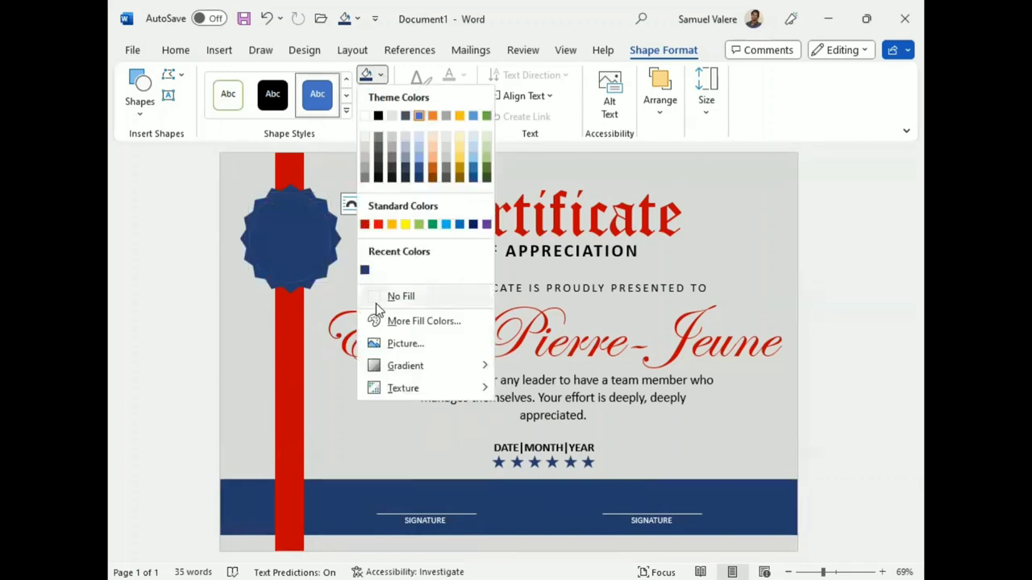
left_click(376, 298)
left_click(380, 95)
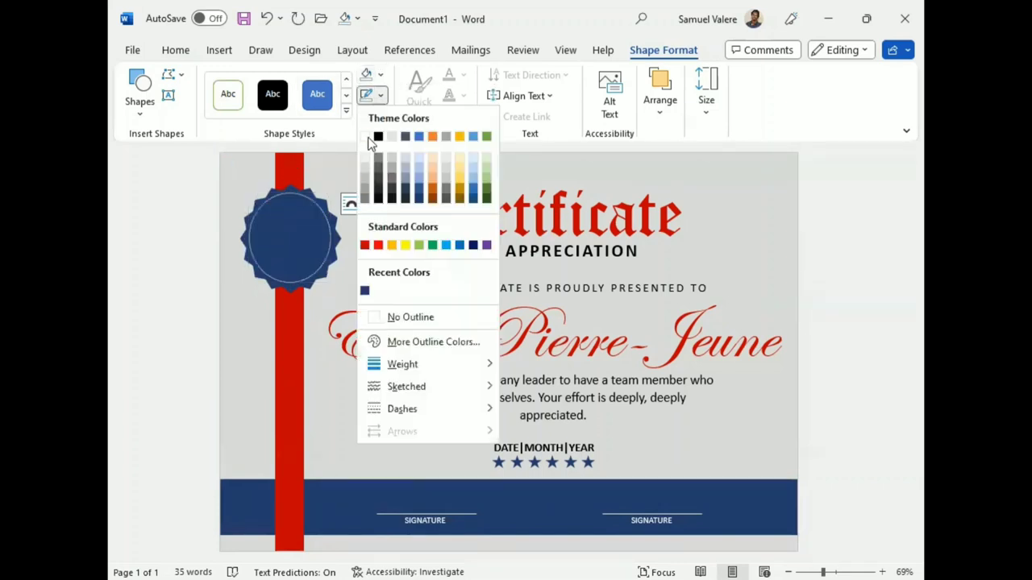
left_click(367, 135)
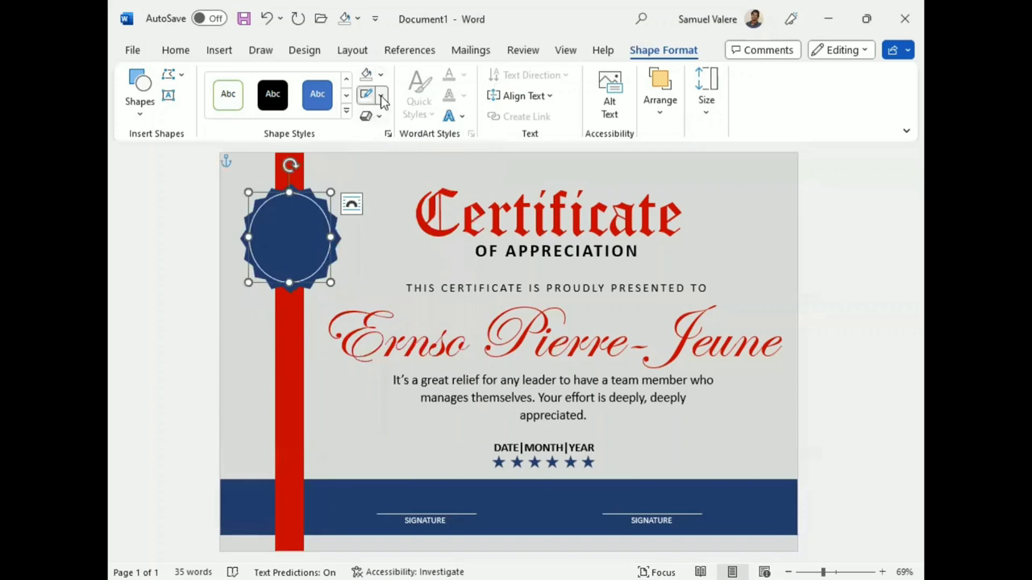
left_click(381, 95)
mouse_move(492, 366)
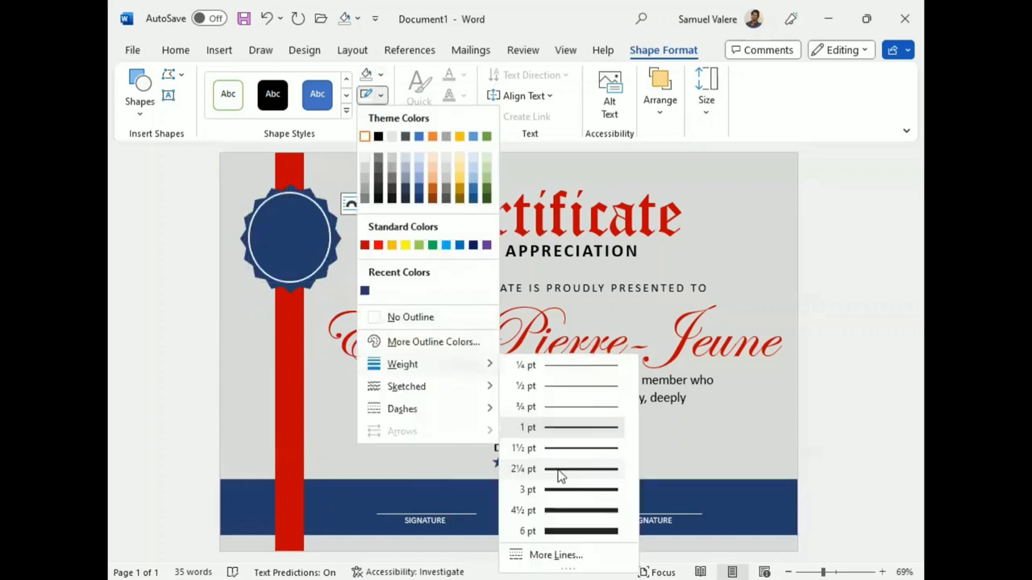
left_click(563, 470)
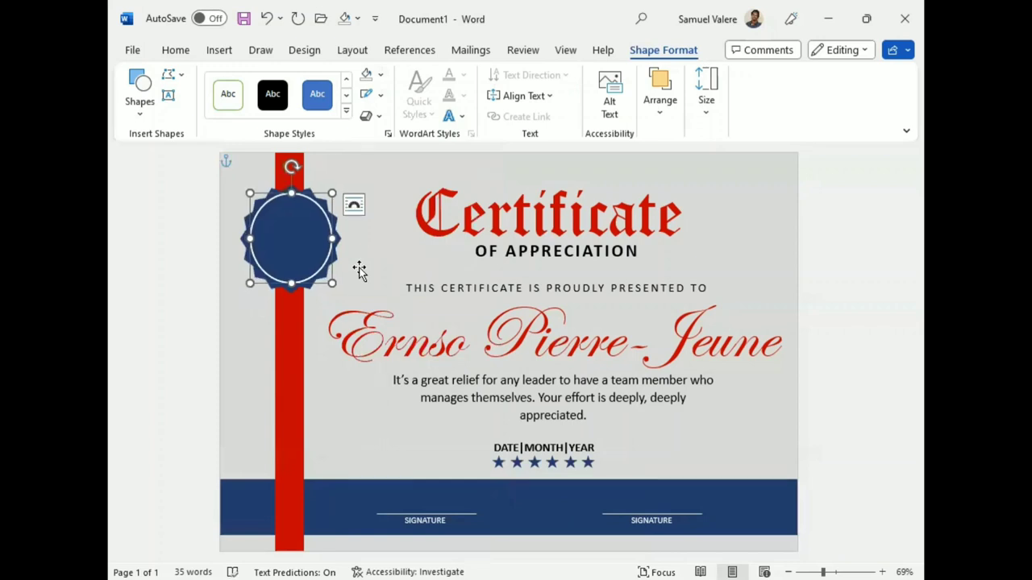
- Add a text box across the seal reading 'Best', centered, enlarged, uppercase and bold
left_click(169, 96)
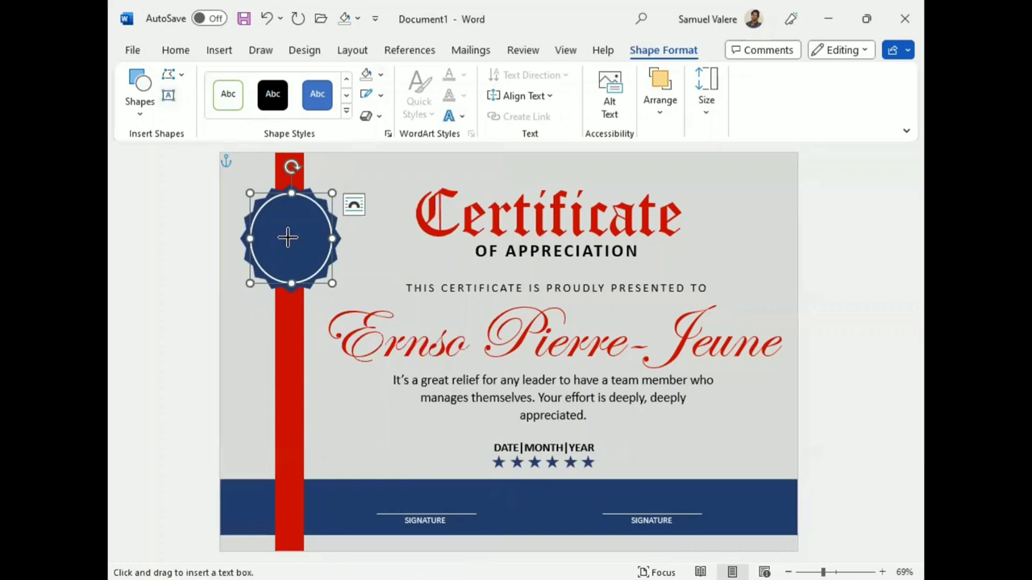
left_click_drag(259, 218, 325, 234)
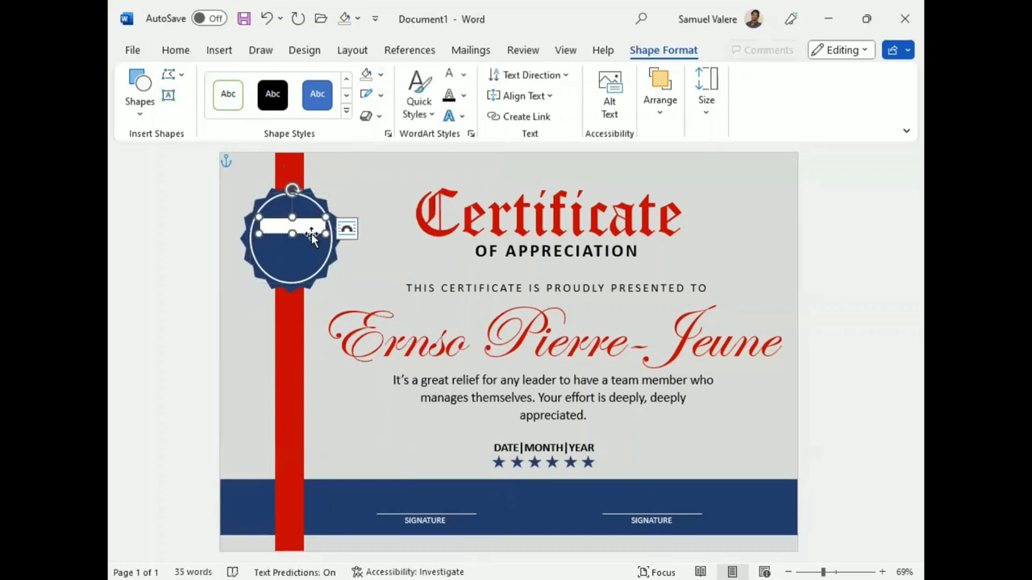
type("Best")
double_click(279, 226)
left_click(175, 50)
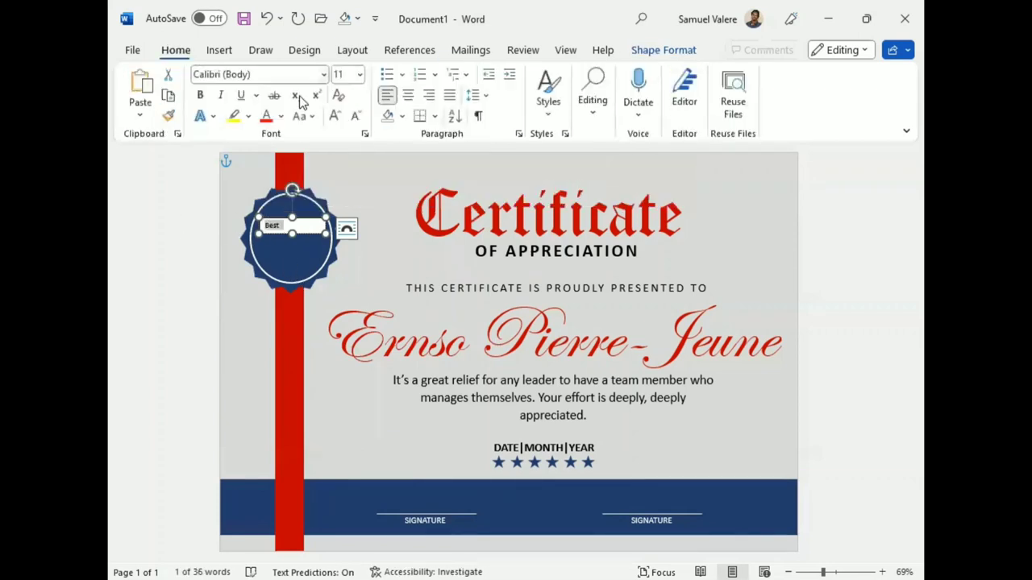
left_click(407, 95)
left_click(336, 115)
left_click(336, 116)
left_click(335, 115)
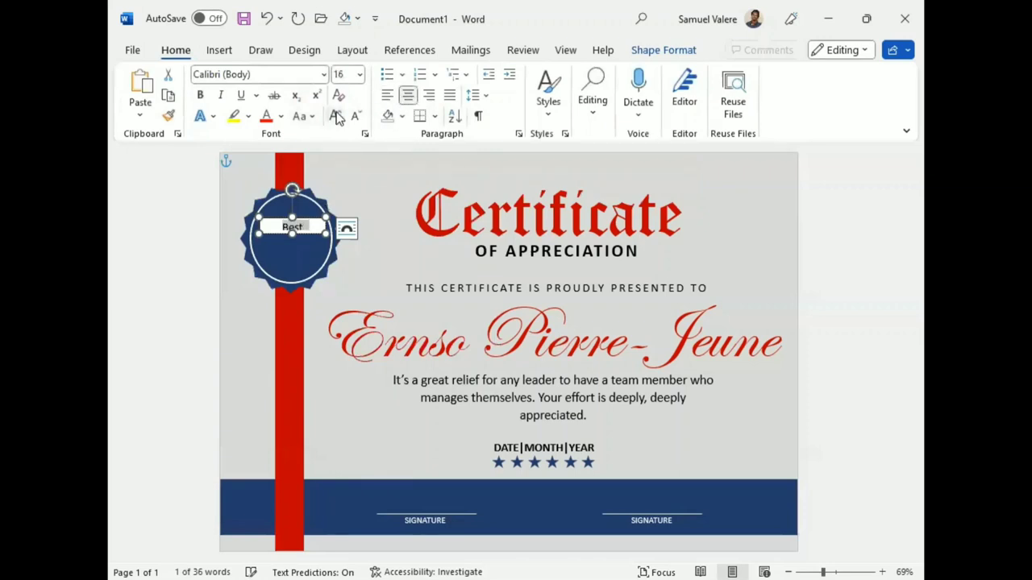
left_click(335, 115)
left_click(312, 116)
left_click(339, 182)
left_click(292, 232)
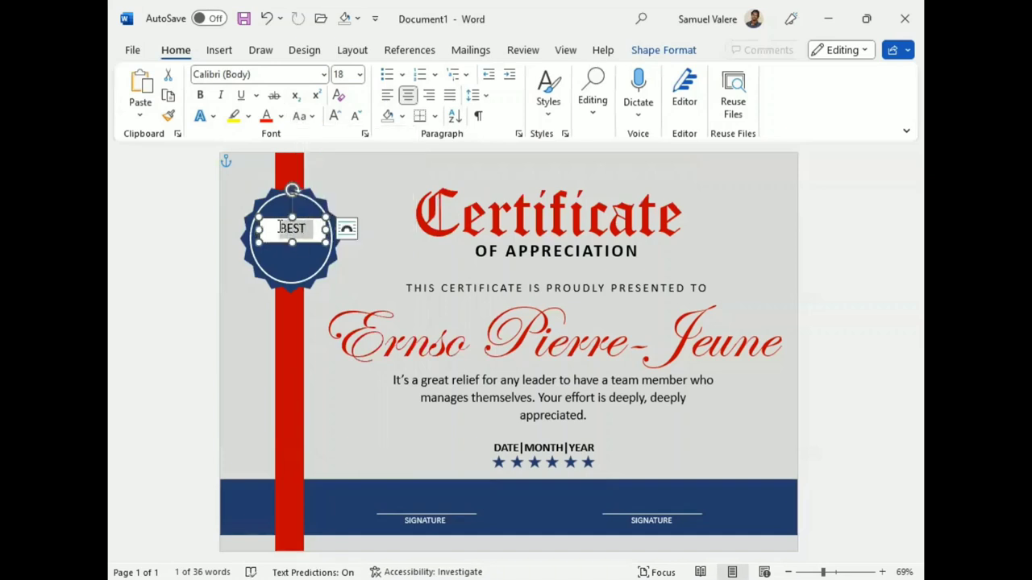
left_click(200, 95)
- Remove the text box's outline and fill, and make the BEST text white
left_click(657, 49)
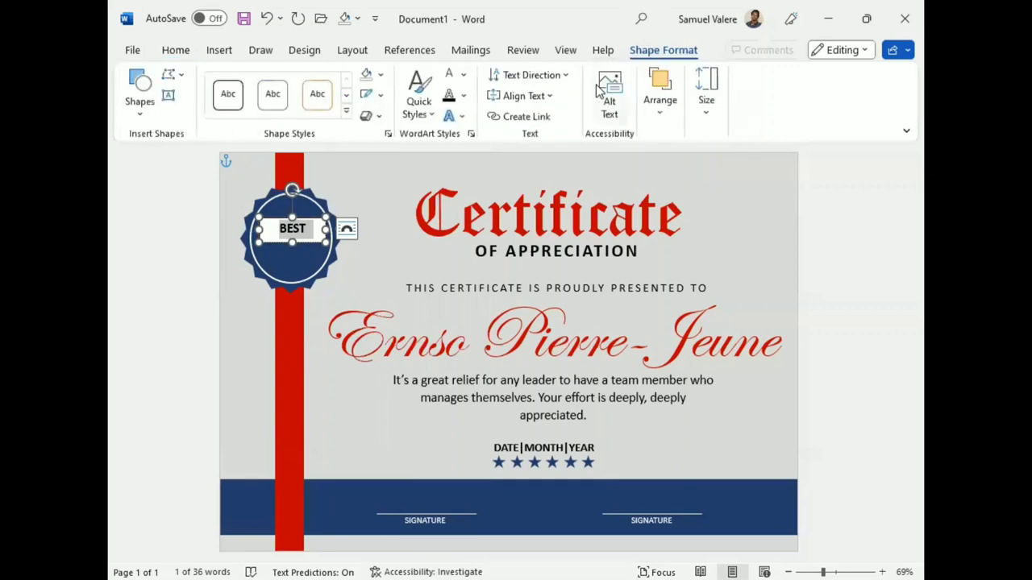
left_click(372, 96)
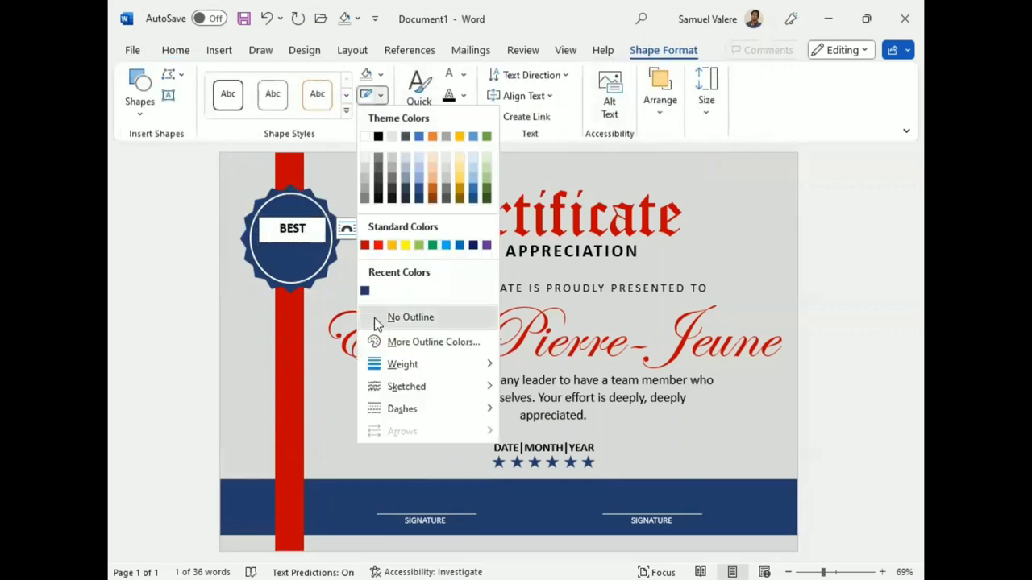
left_click(374, 317)
left_click(383, 78)
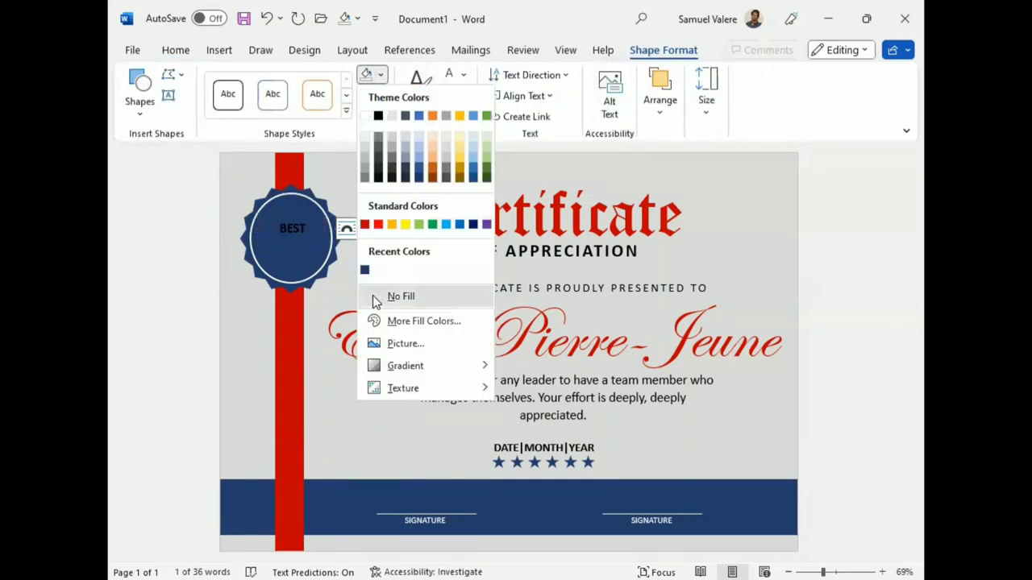
left_click(373, 295)
left_click(465, 75)
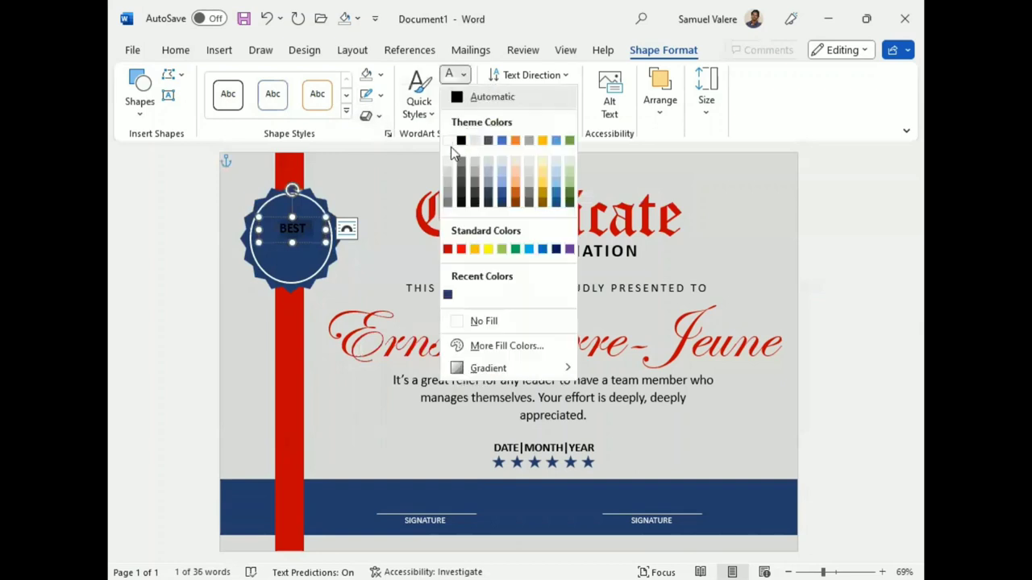
left_click(454, 139)
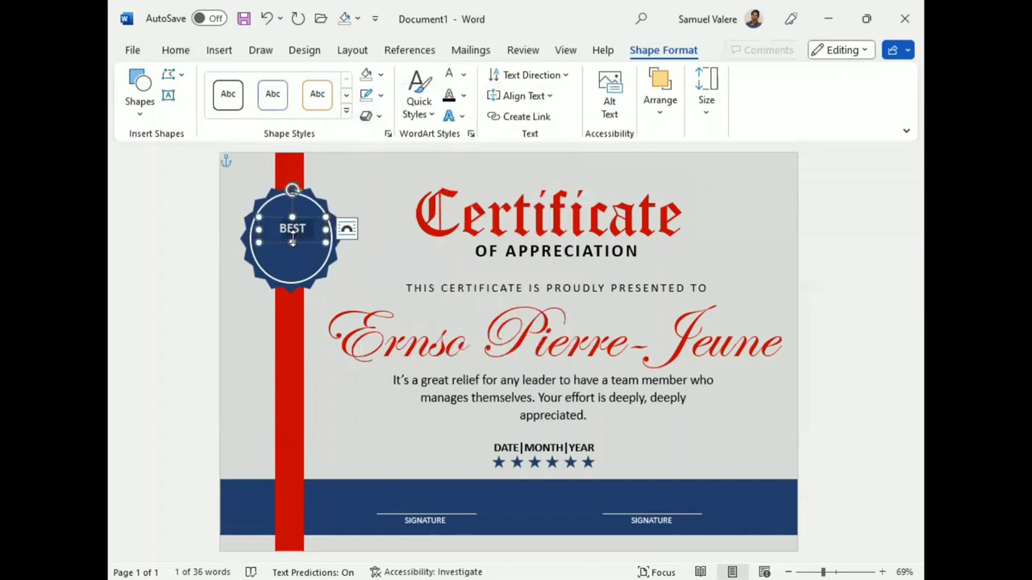
mouse_move(290, 243)
left_mouse_down()
mouse_move(313, 228)
mouse_move(298, 232)
left_mouse_up()
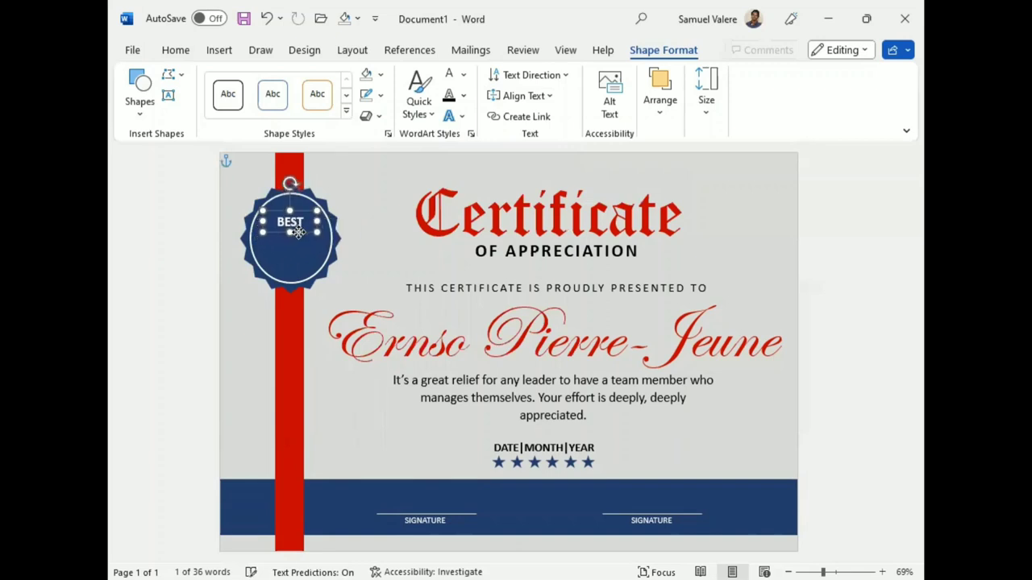
- Copy the BEST box below it and change its text to AWARD at size 20
left_click_drag(300, 239, 299, 255)
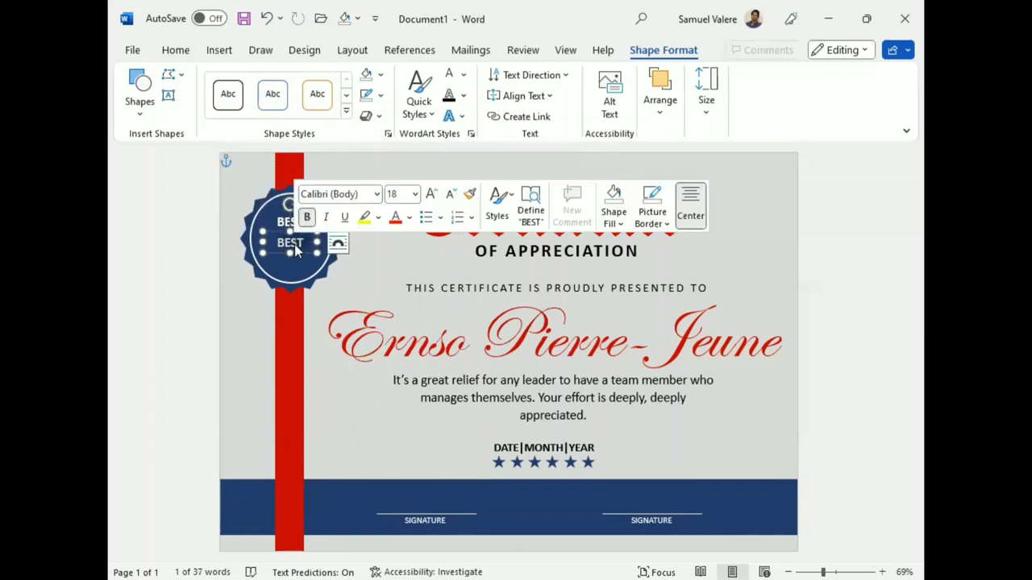
type("AWARD")
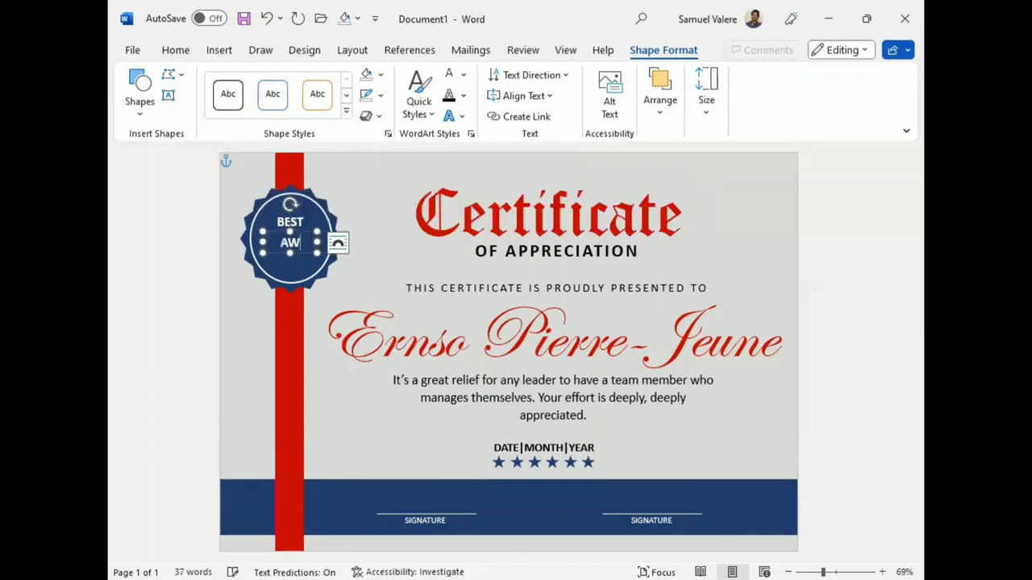
double_click(292, 244)
left_click(432, 191)
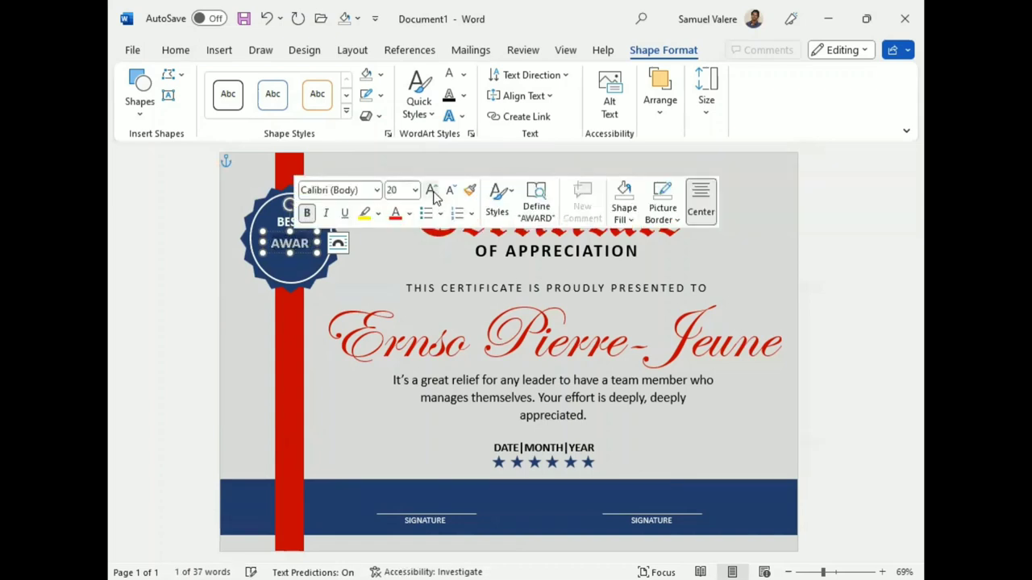
left_click(300, 250)
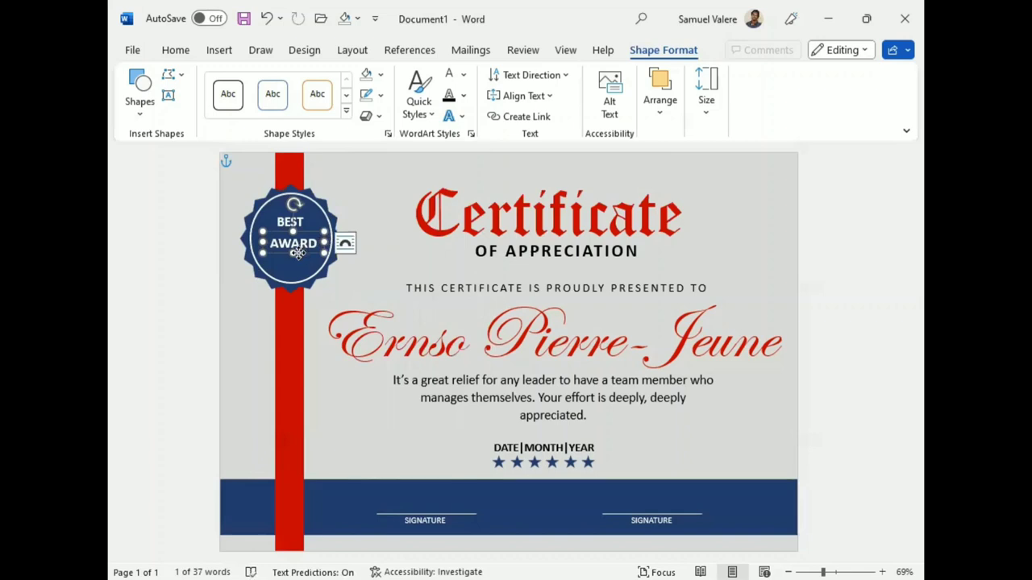
- Nudge the BEST AWARD text into place within the seal and italicize AWARD
left_click_drag(300, 251, 299, 253)
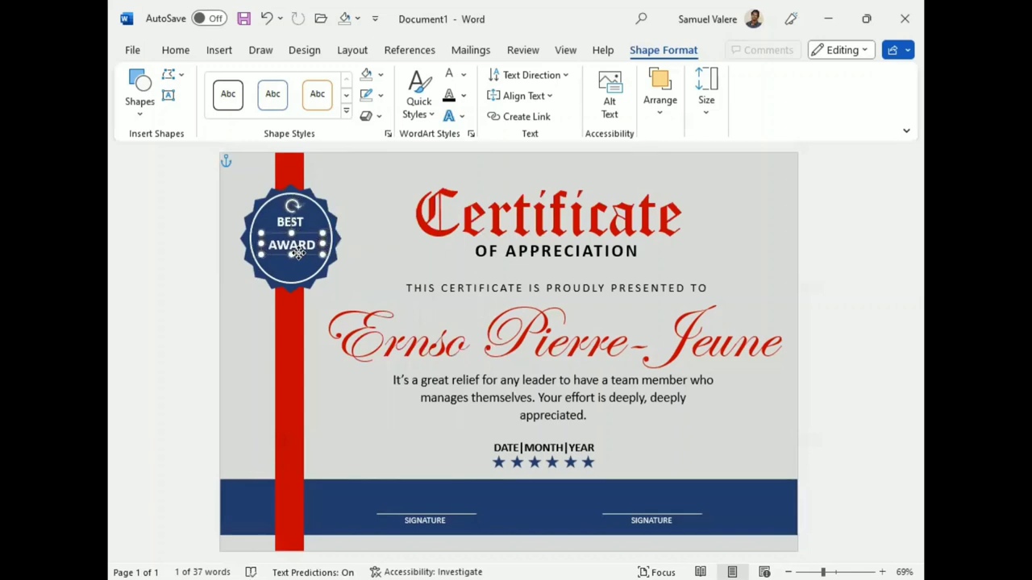
left_click_drag(298, 253, 302, 212)
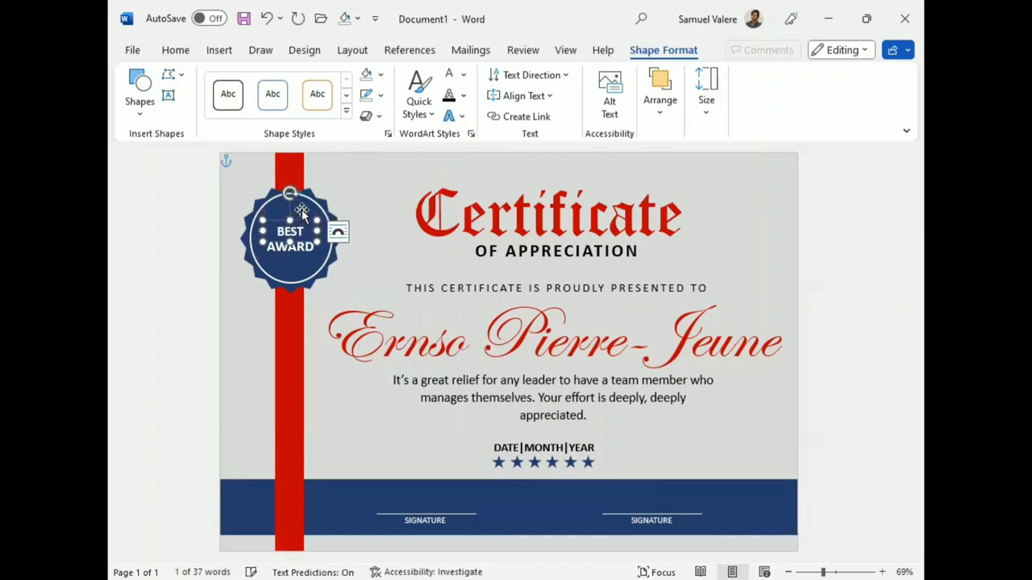
left_click(298, 252, "shift")
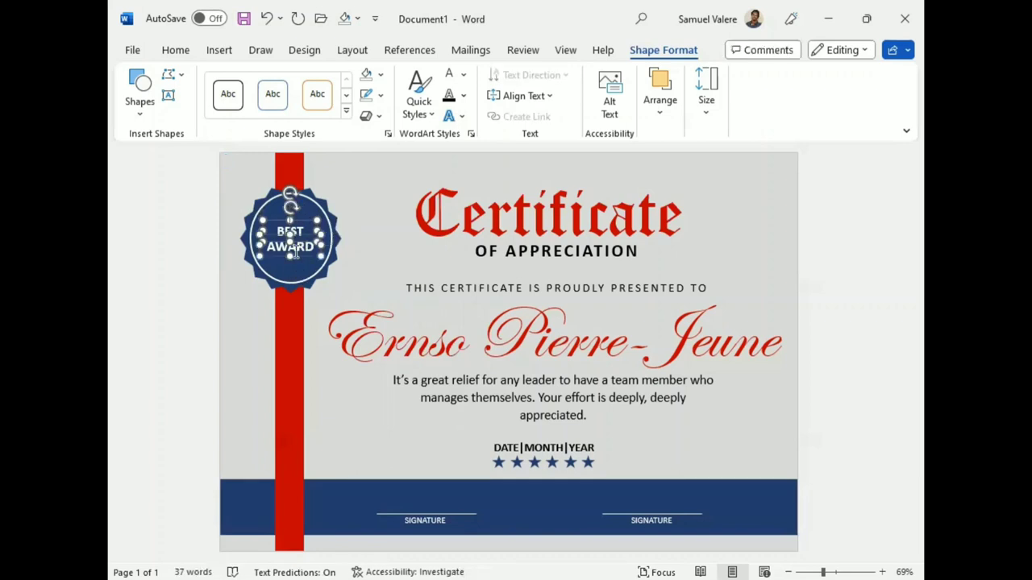
key("Up")
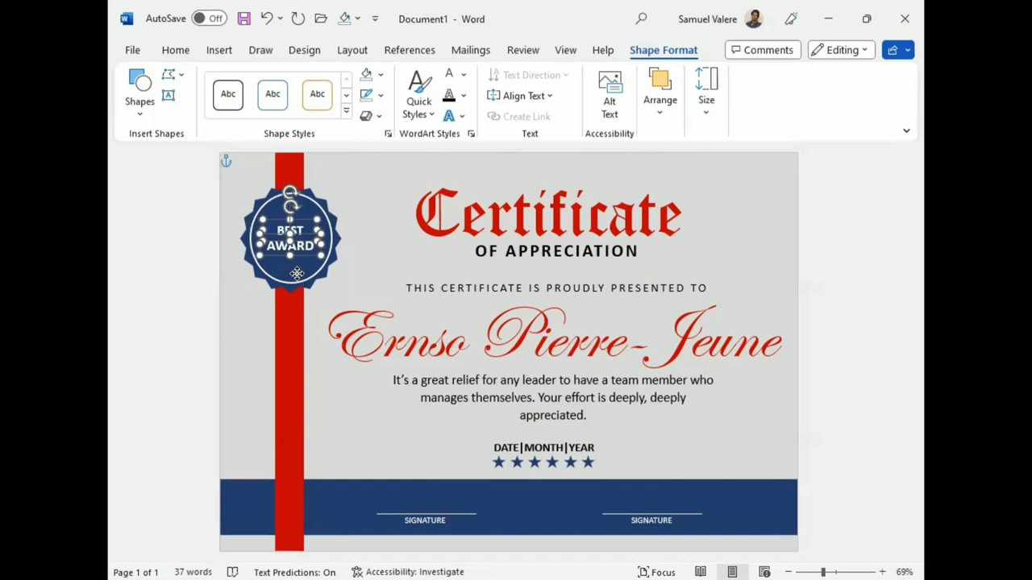
left_click(285, 250)
double_click(300, 249)
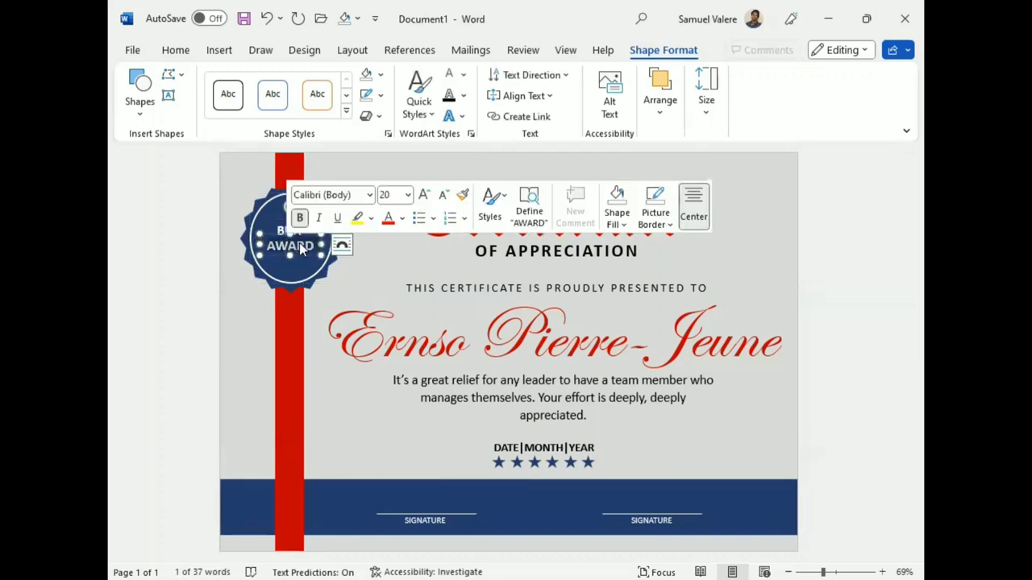
left_click(319, 218)
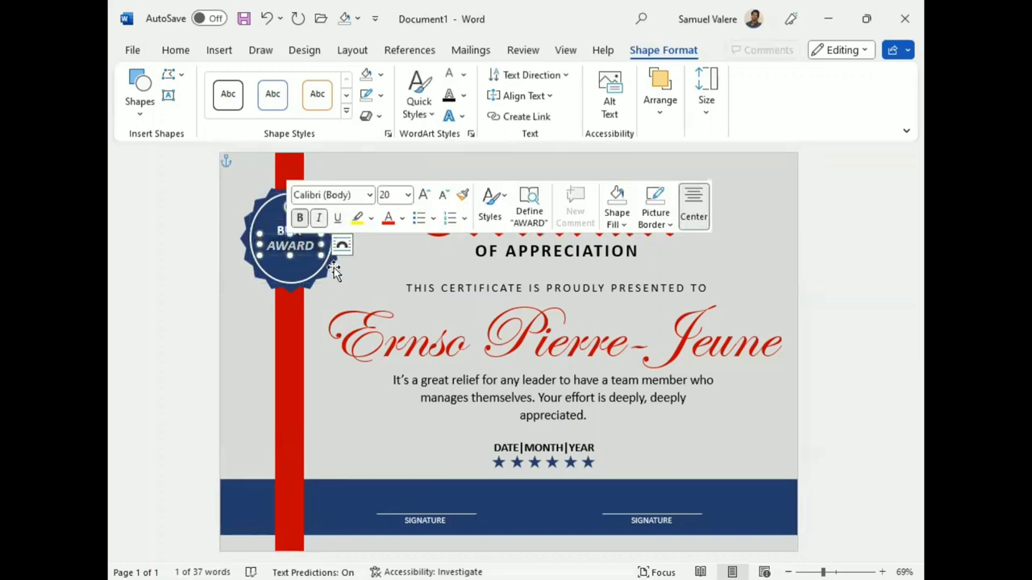
left_click(357, 272)
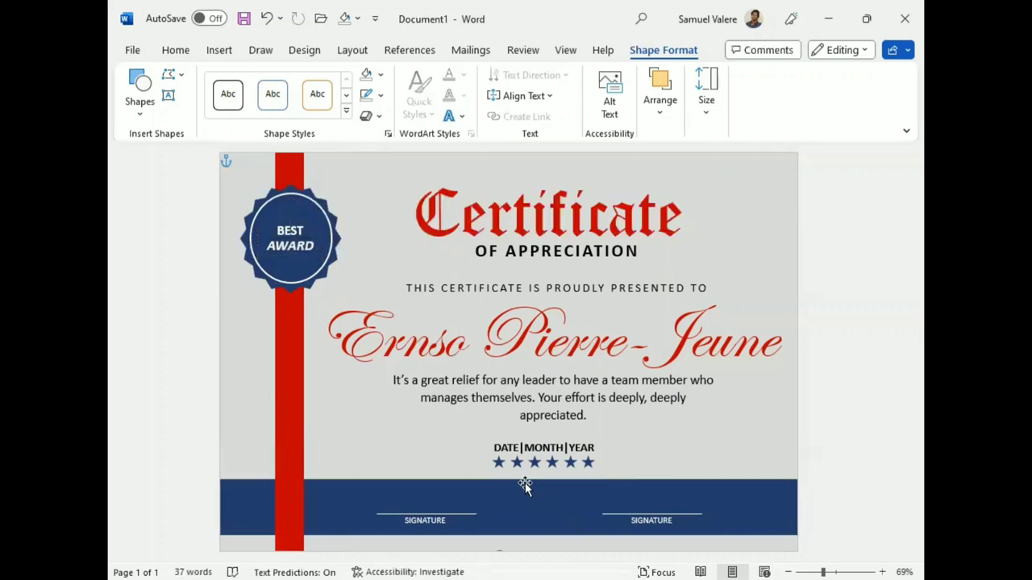
- Draw a small five-point star below AWARD in the badge
left_click(140, 101)
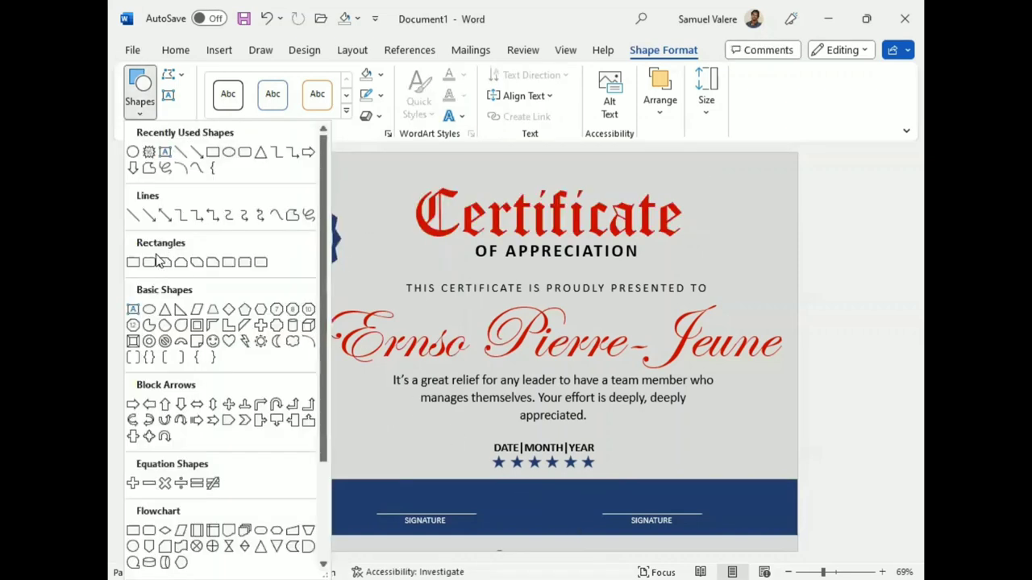
scroll(173, 368, "down", 5)
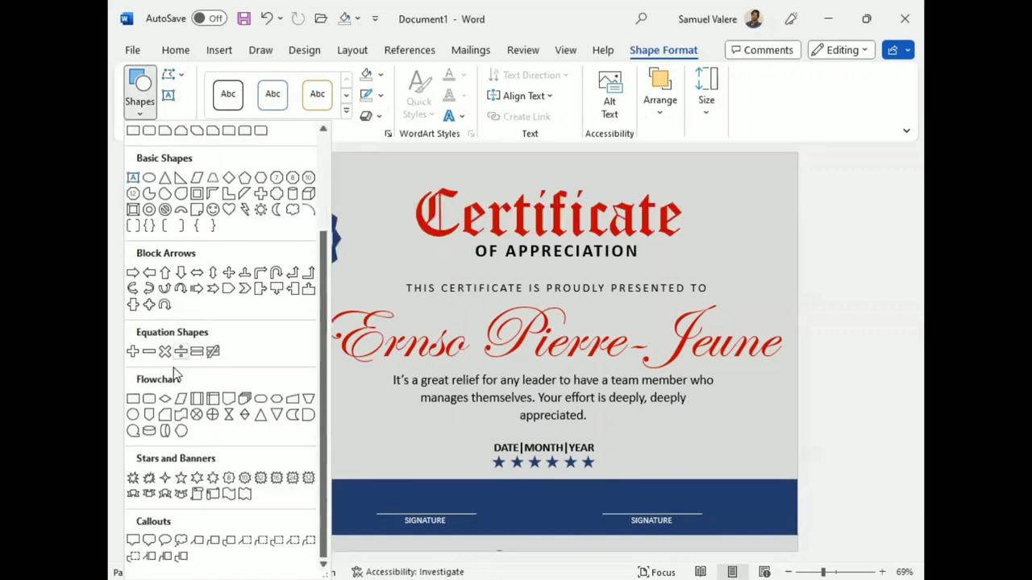
left_click(181, 478)
left_click_drag(289, 259, 307, 280)
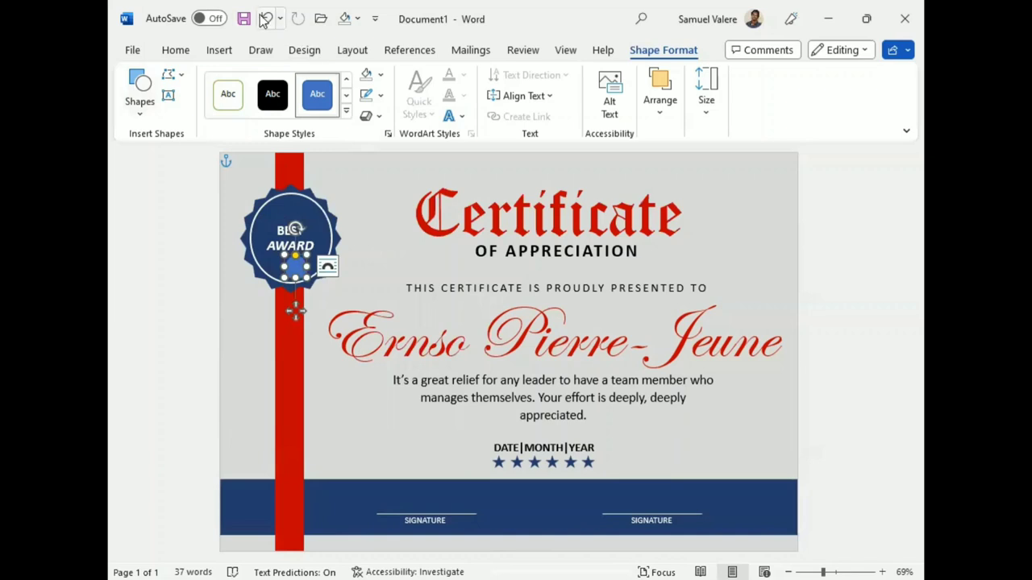
left_click_drag(292, 268, 284, 274)
key("ctrl+z")
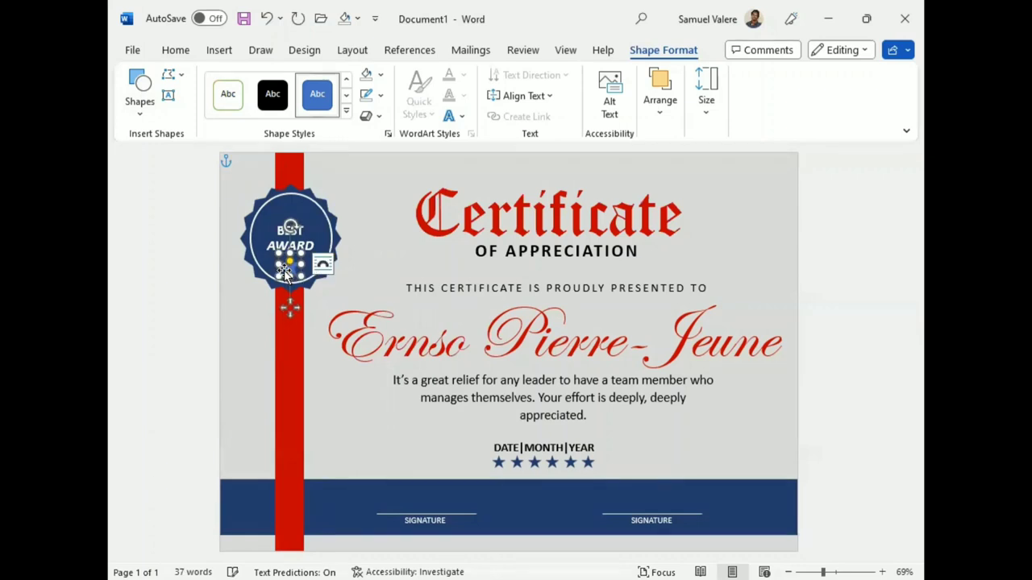
- Remove the star's outline and fill it white
left_click(379, 95)
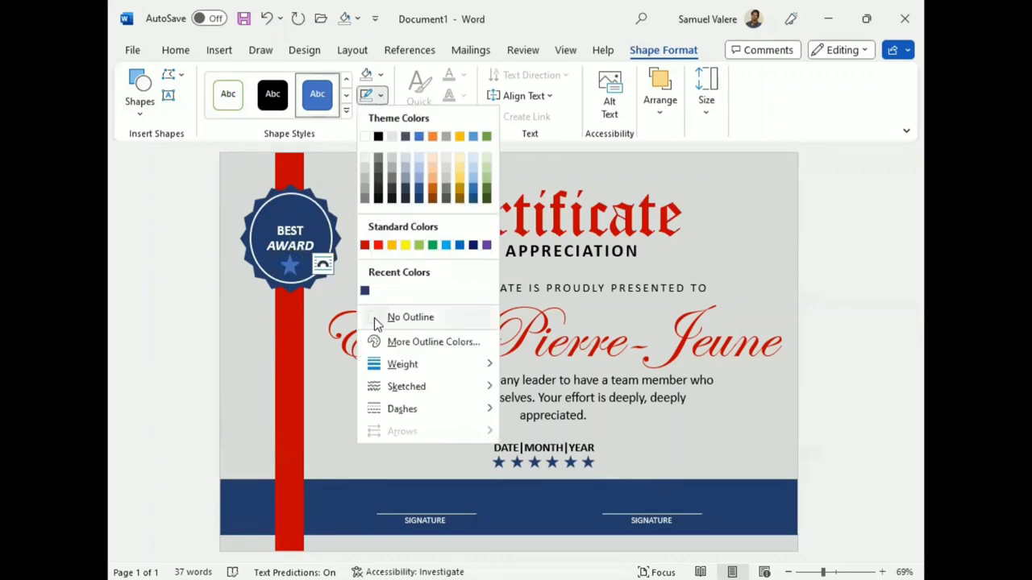
left_click(383, 198)
left_click(380, 75)
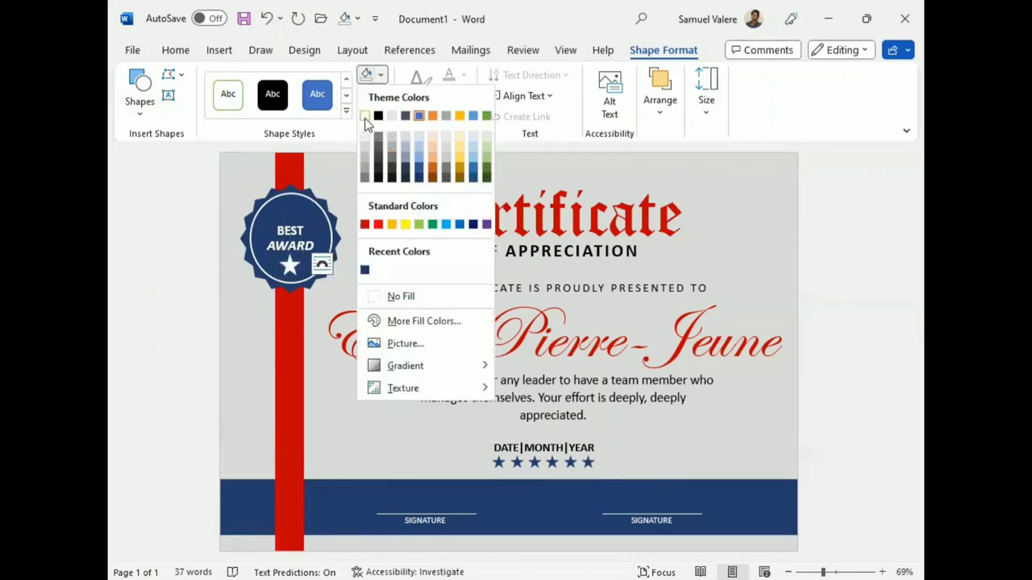
left_click(365, 117)
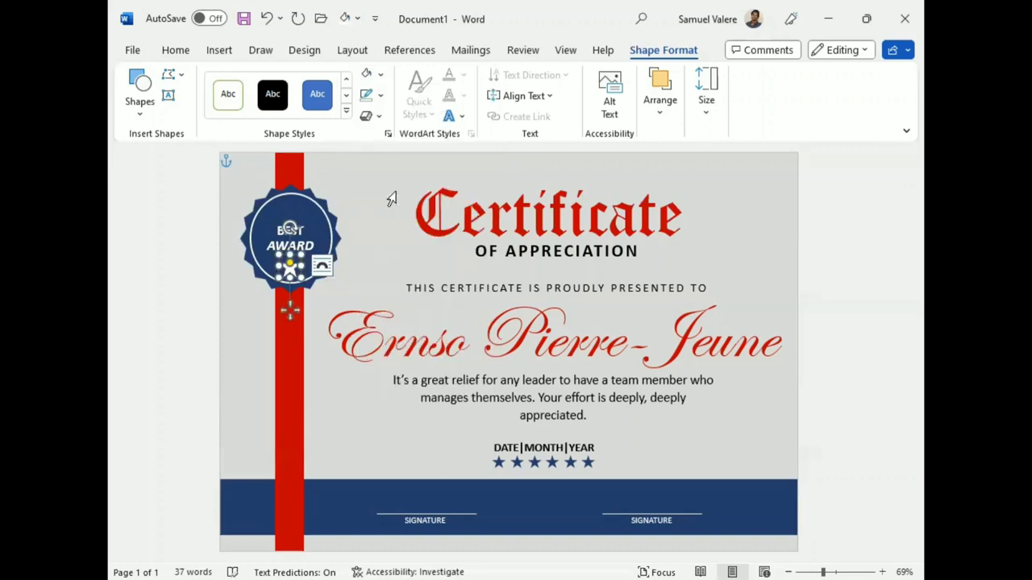